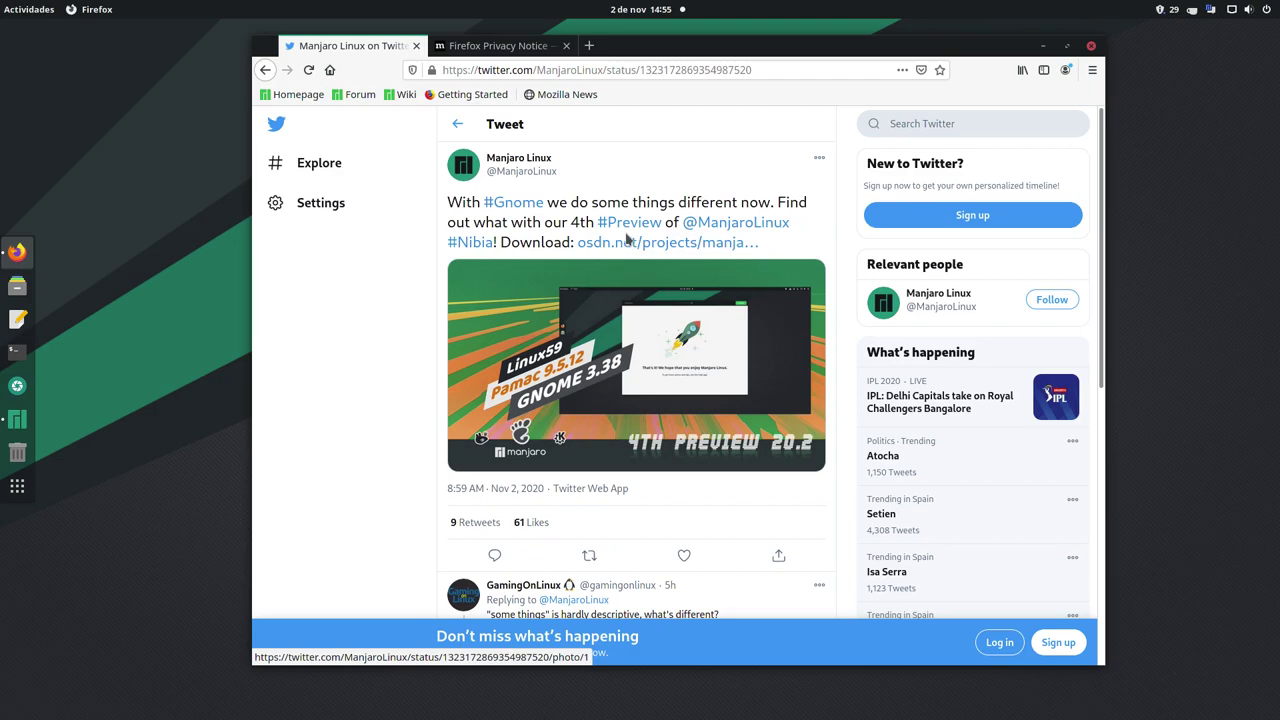
# - Open the OSDN download link in the Manjaro tweet, accept the cookie notice and examine the 20.2-pre4 file listing
pyautogui.click(615, 244)
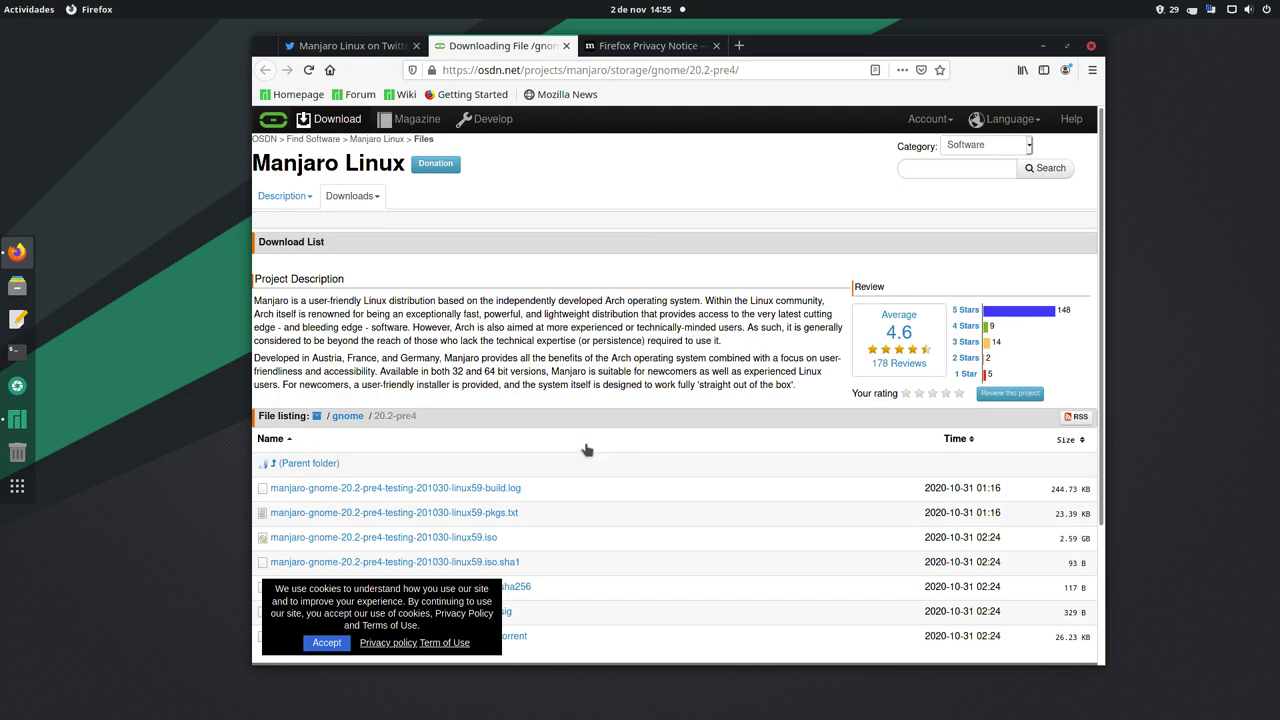
pyautogui.click(333, 645)
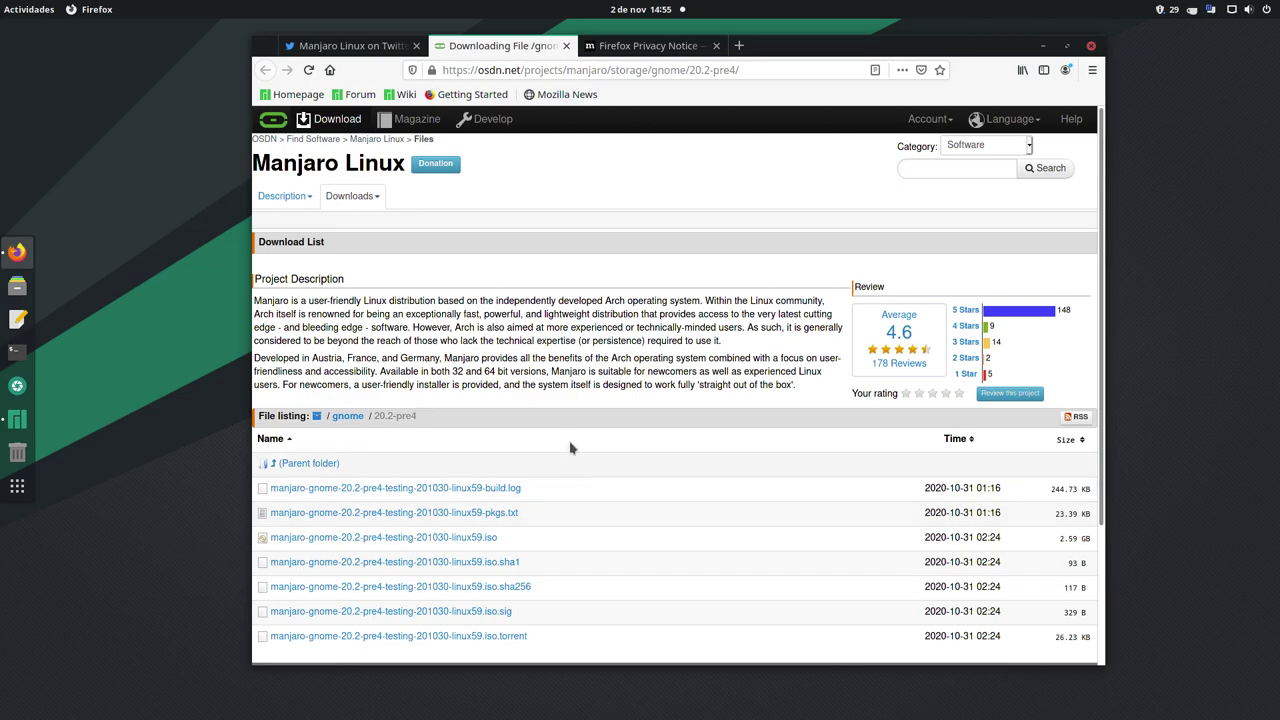
pyautogui.scroll(-2, 572, 440)
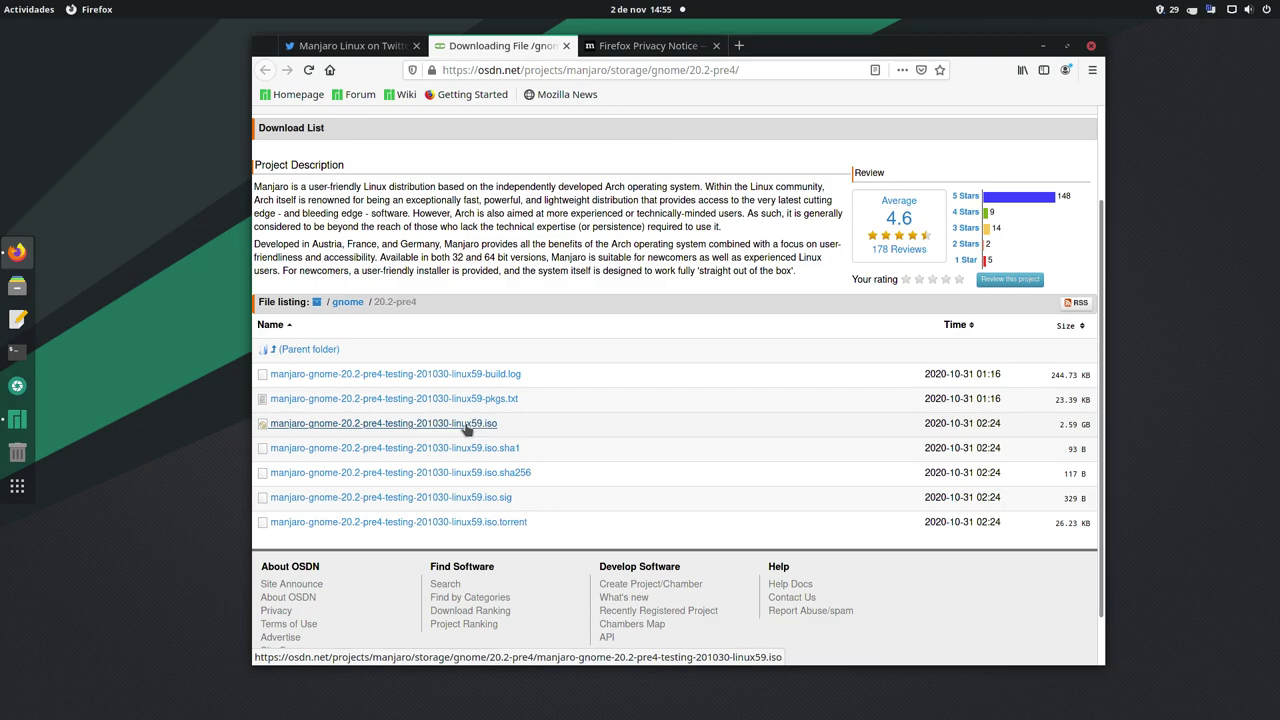
pyautogui.click(420, 424)
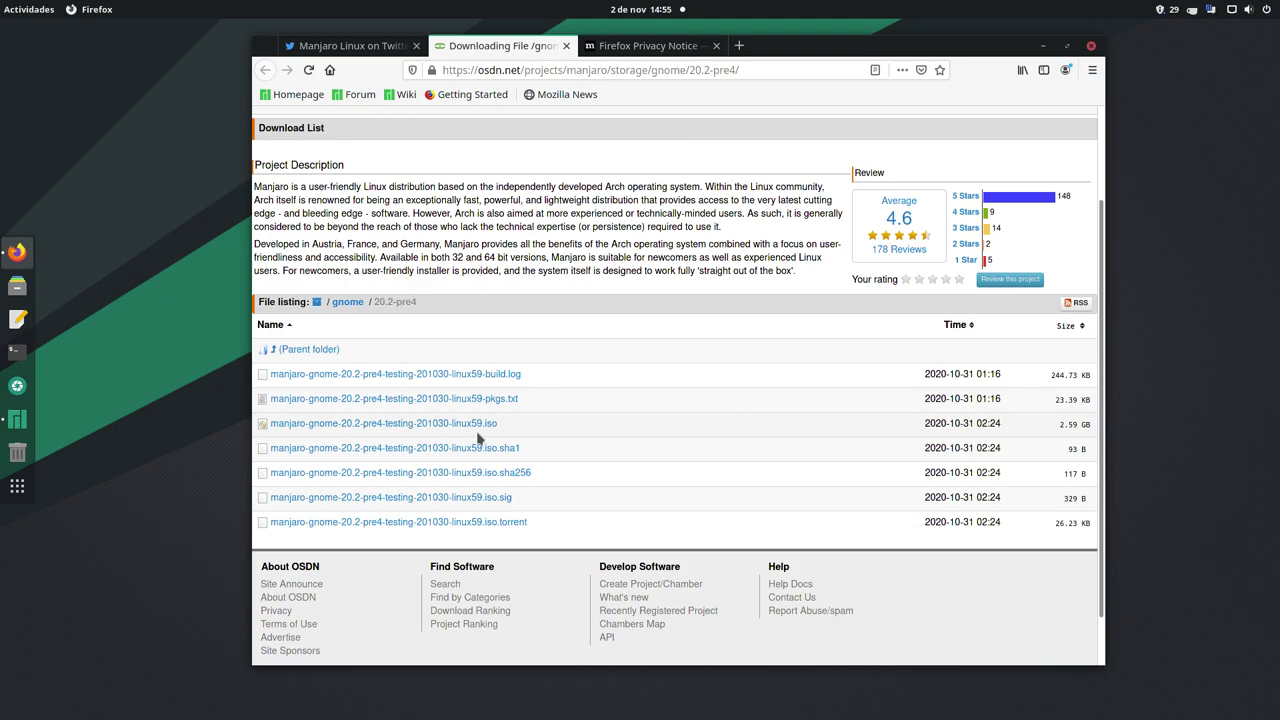
pyautogui.scroll(3, 478, 437)
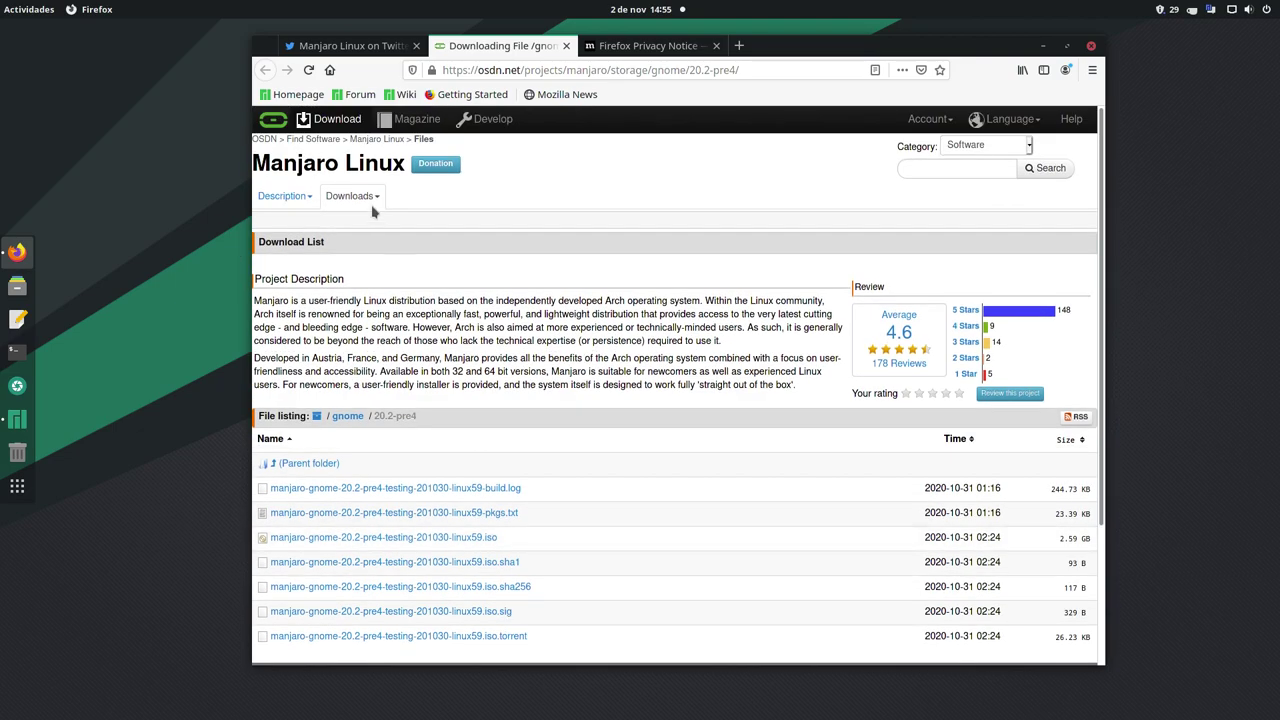
# - Return to the Manjaro tweet and close the browser with all its open tabs
pyautogui.click(352, 50)
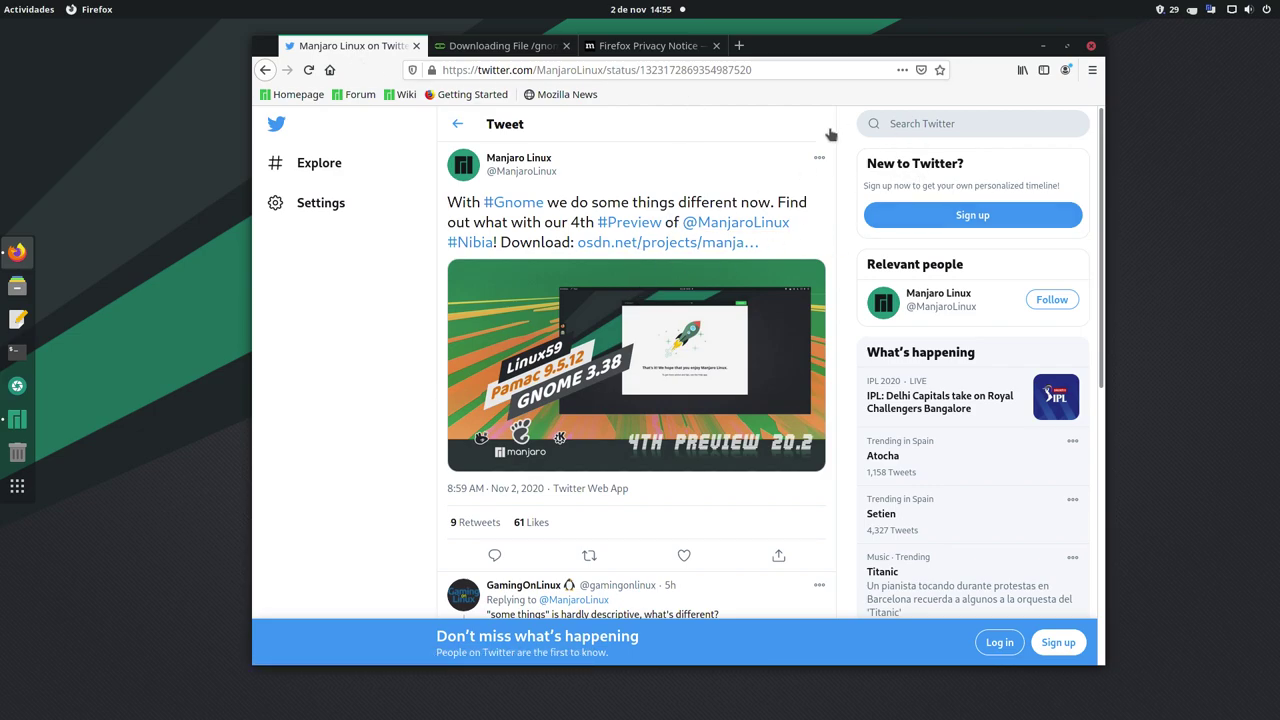
pyautogui.click(1091, 46)
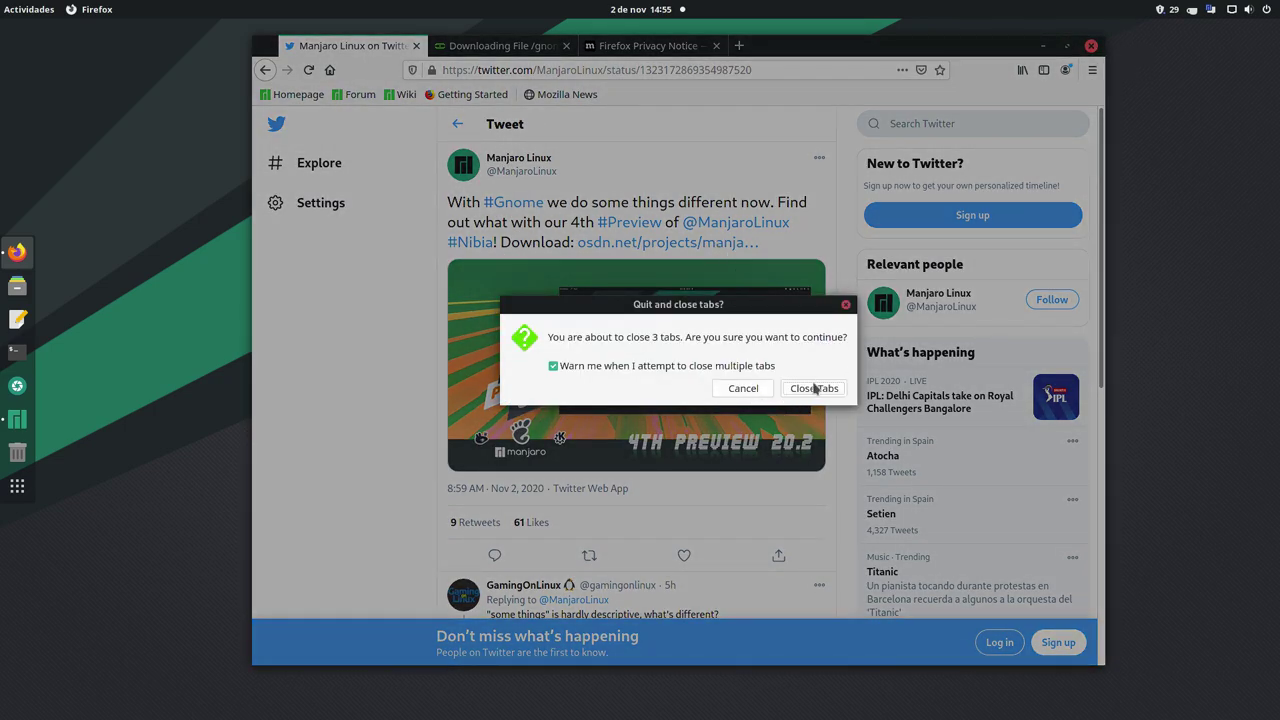
pyautogui.click(815, 387)
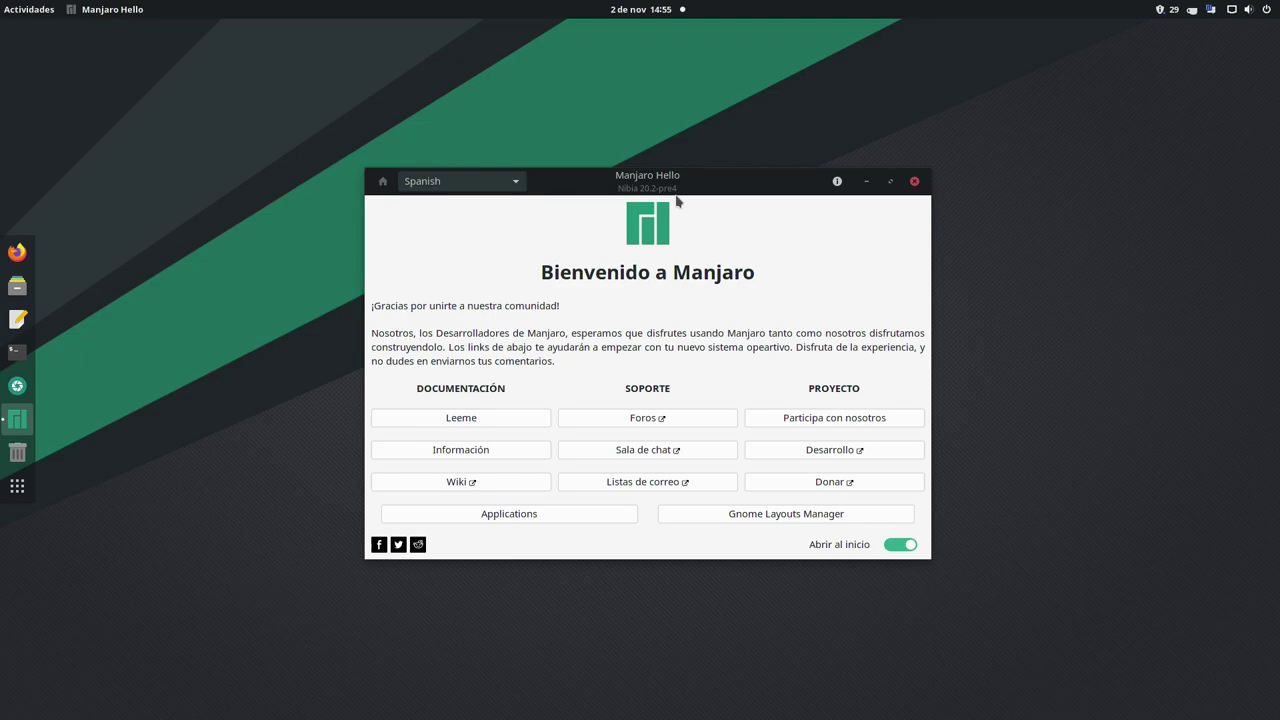
# - Reposition the Manjaro Hello welcome window and close it
pyautogui.moveTo(715, 180); pyautogui.dragTo(662, 125)
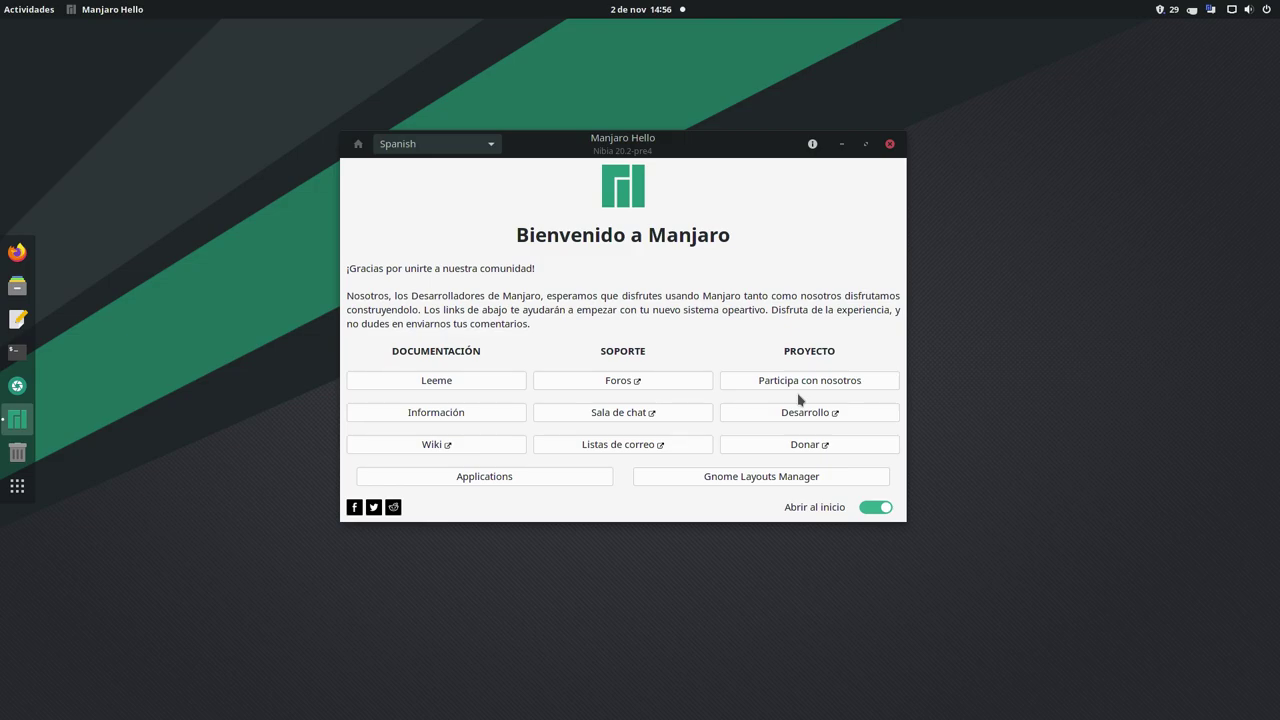
pyautogui.moveTo(749, 137); pyautogui.dragTo(815, 162)
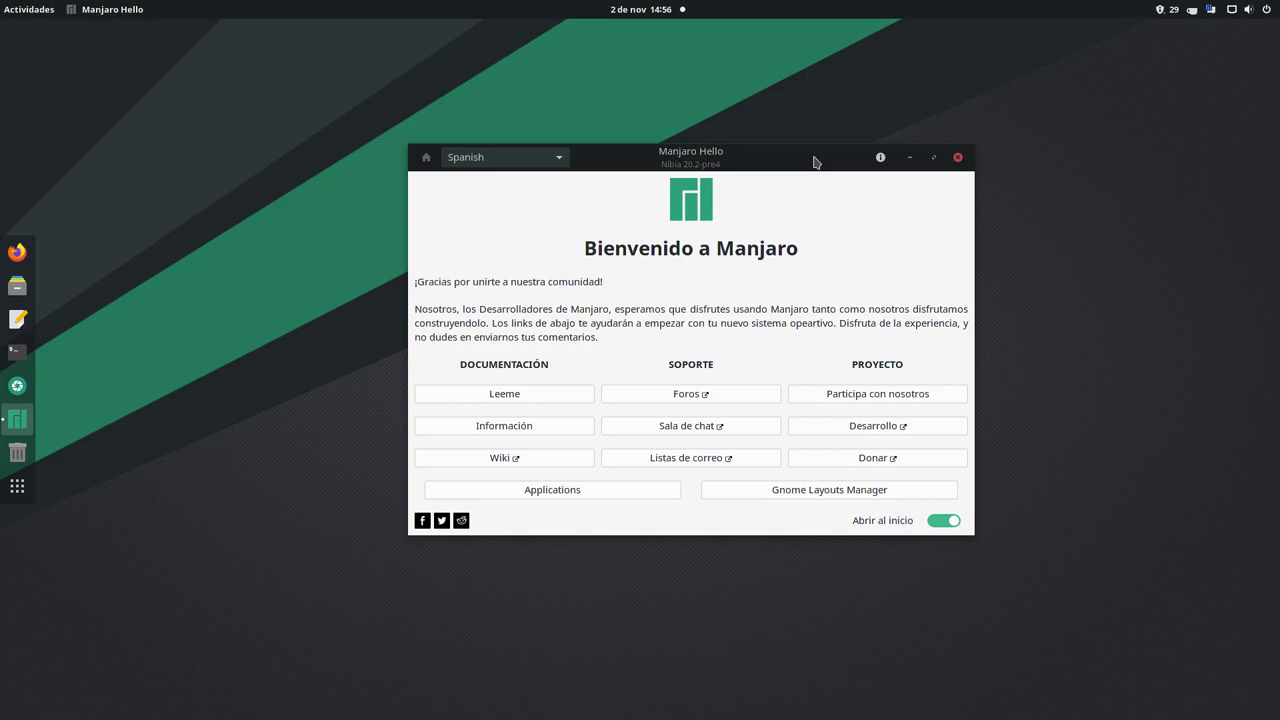
pyautogui.moveTo(795, 164); pyautogui.dragTo(748, 130)
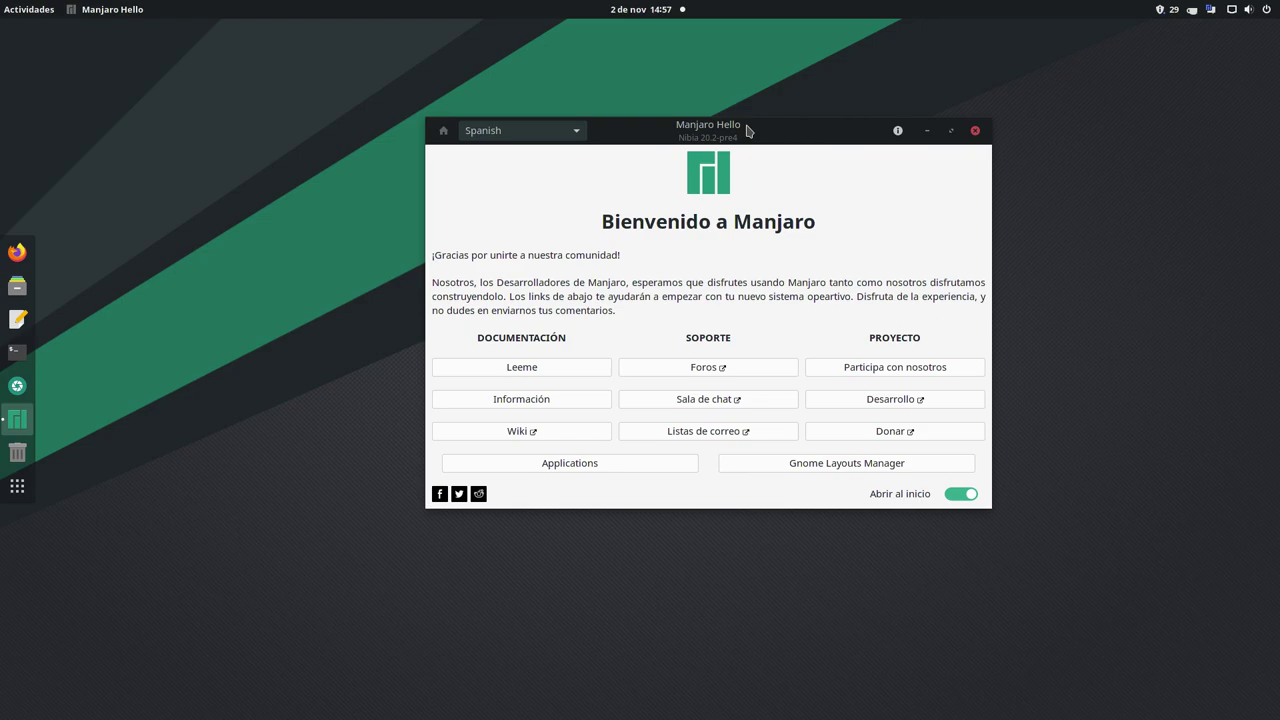
pyautogui.click(975, 131)
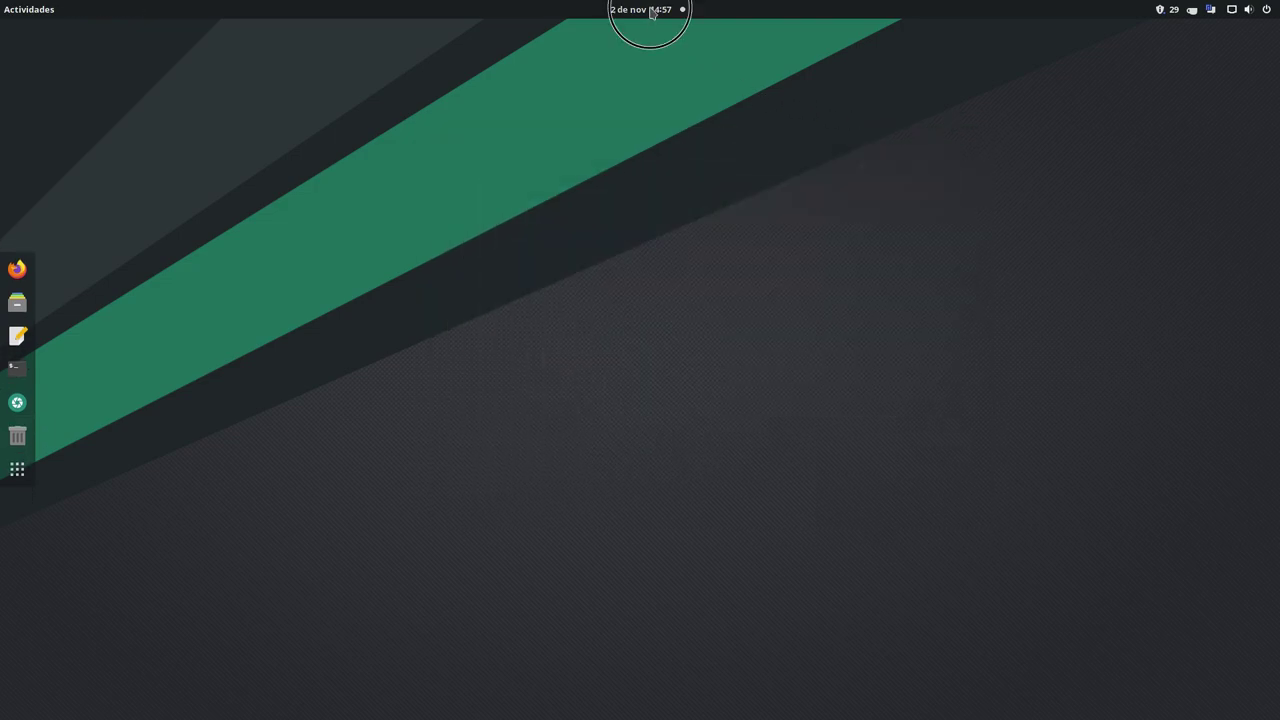
# - Open the desktop notification list and dismiss the package manager and Manjaro News notifications
pyautogui.click(650, 12)
pyautogui.click(452, 549)
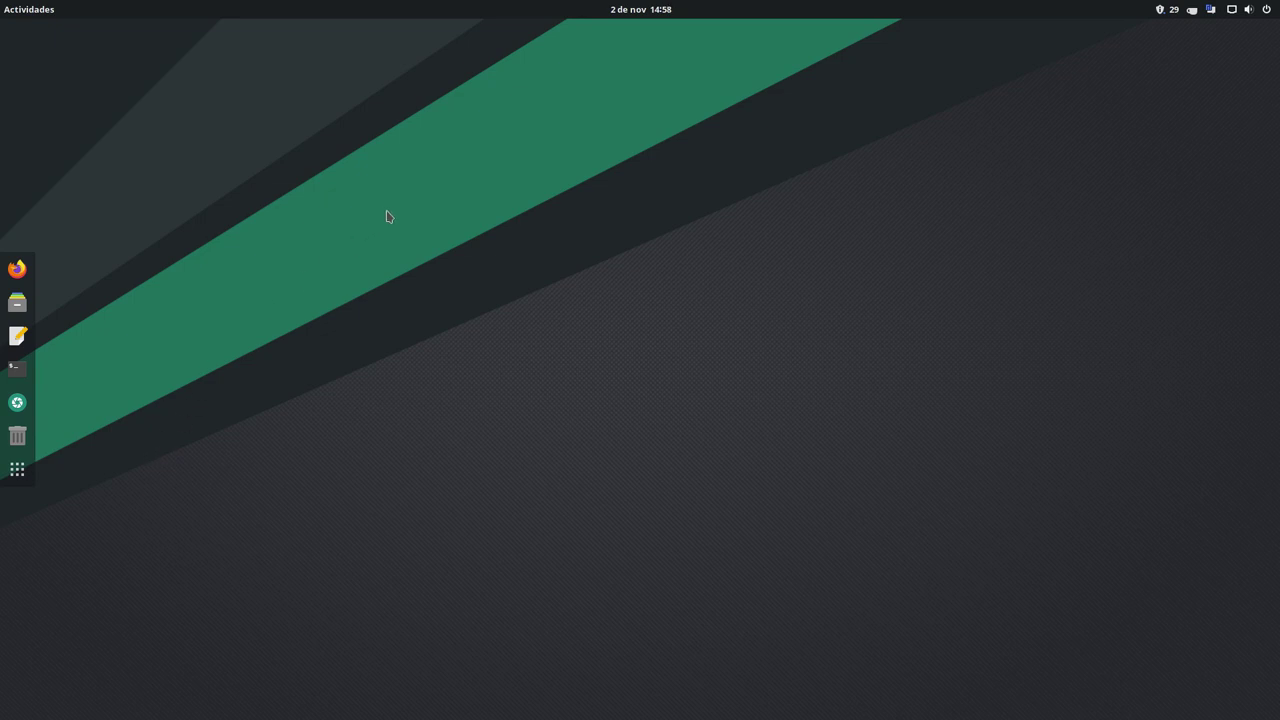
pyautogui.click(636, 12)
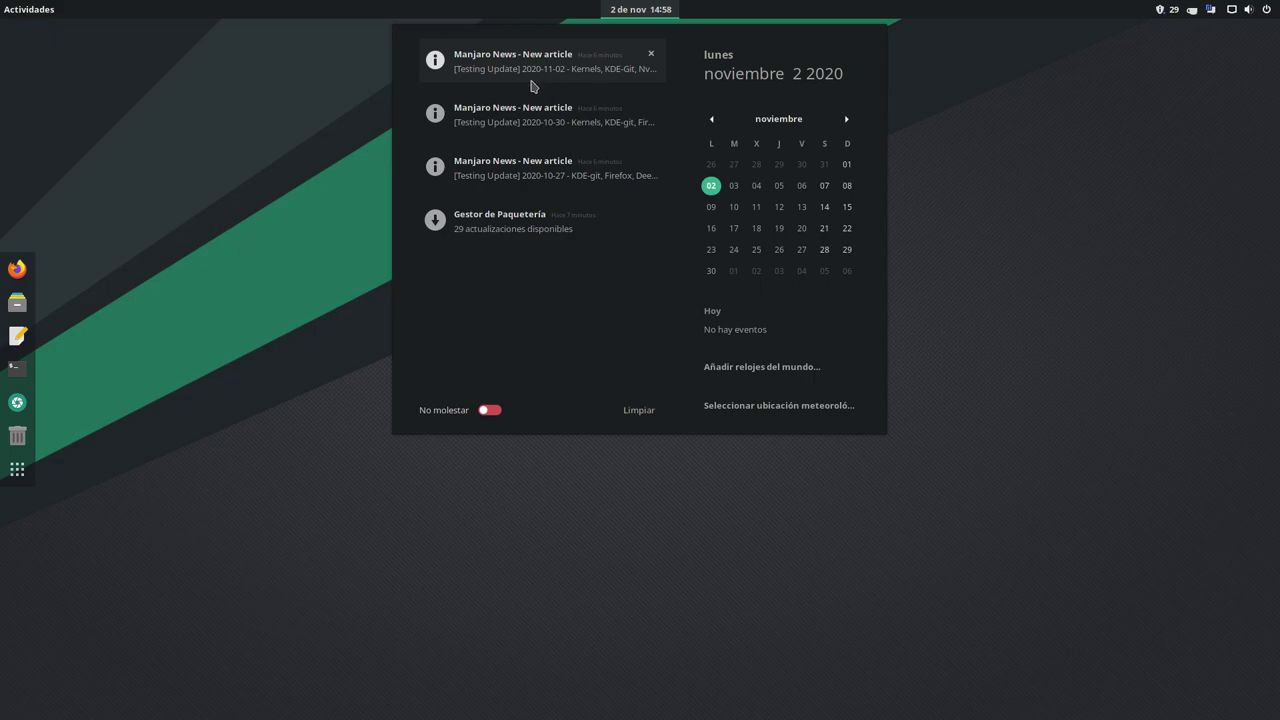
pyautogui.click(519, 232)
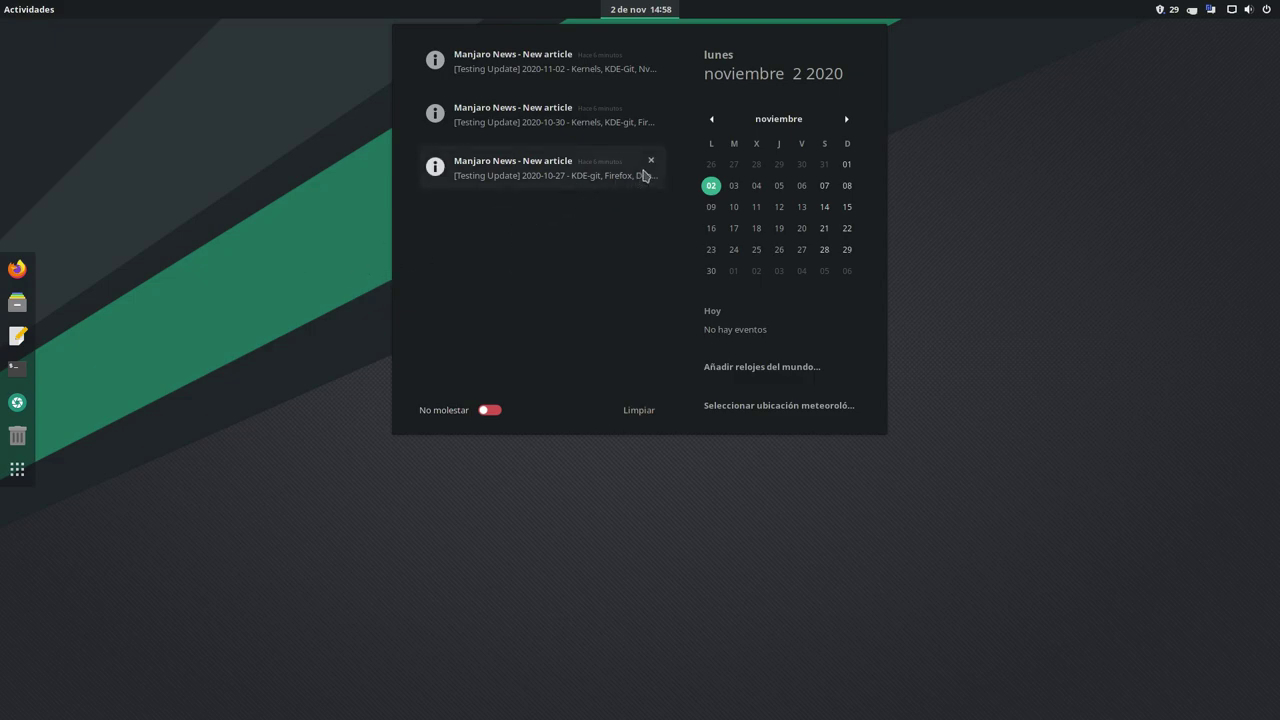
pyautogui.click(650, 172)
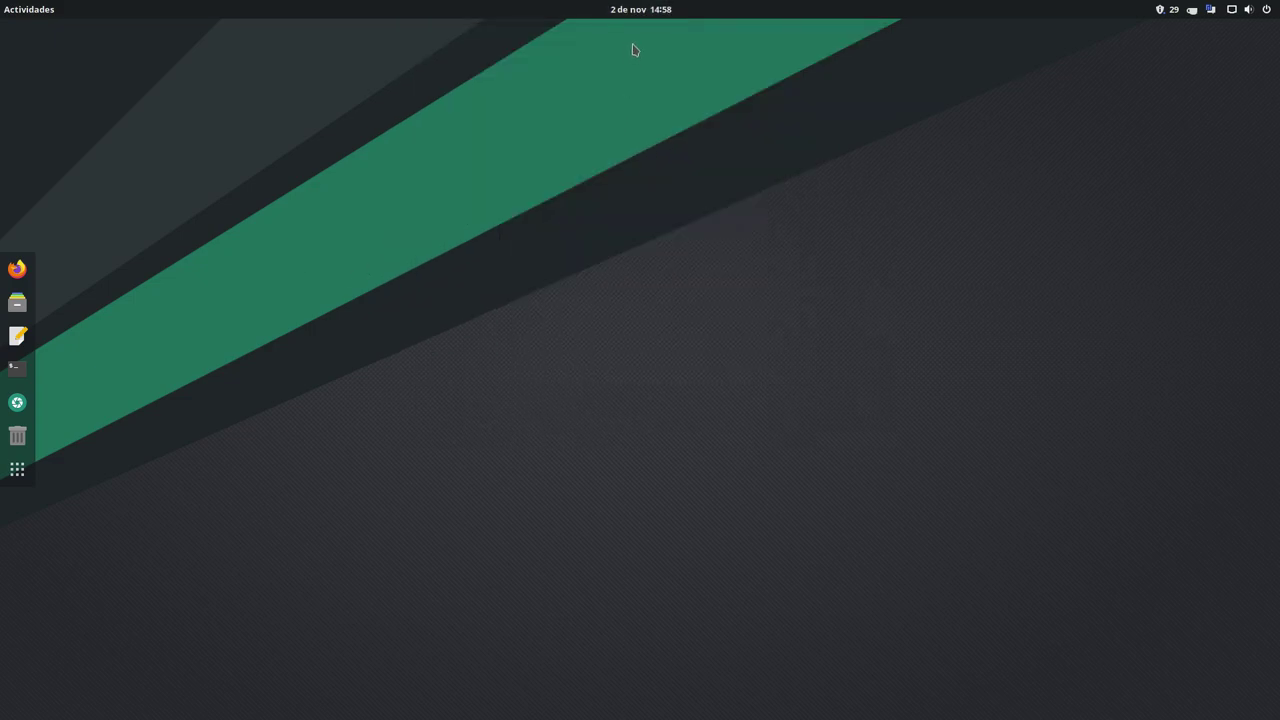
pyautogui.click(640, 9)
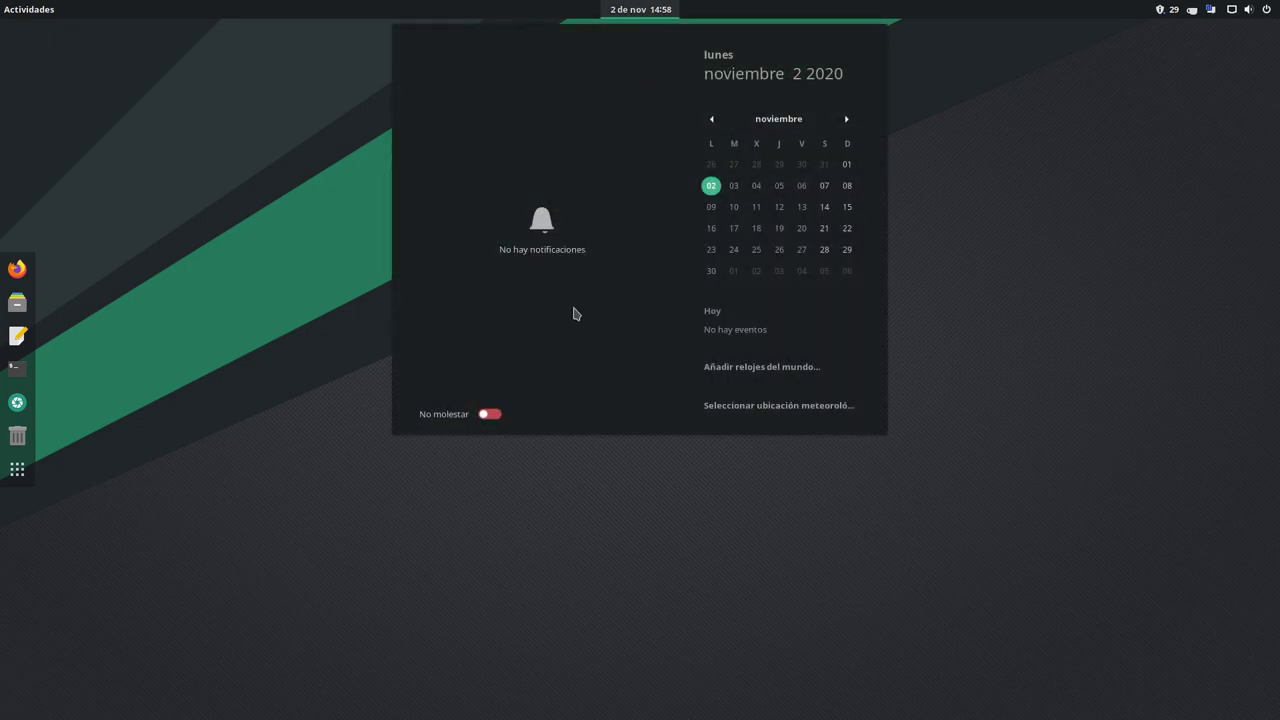
pyautogui.click(1093, 316)
# - Look over the system menu's volume, network, settings and session options, and close it
pyautogui.click(1263, 12)
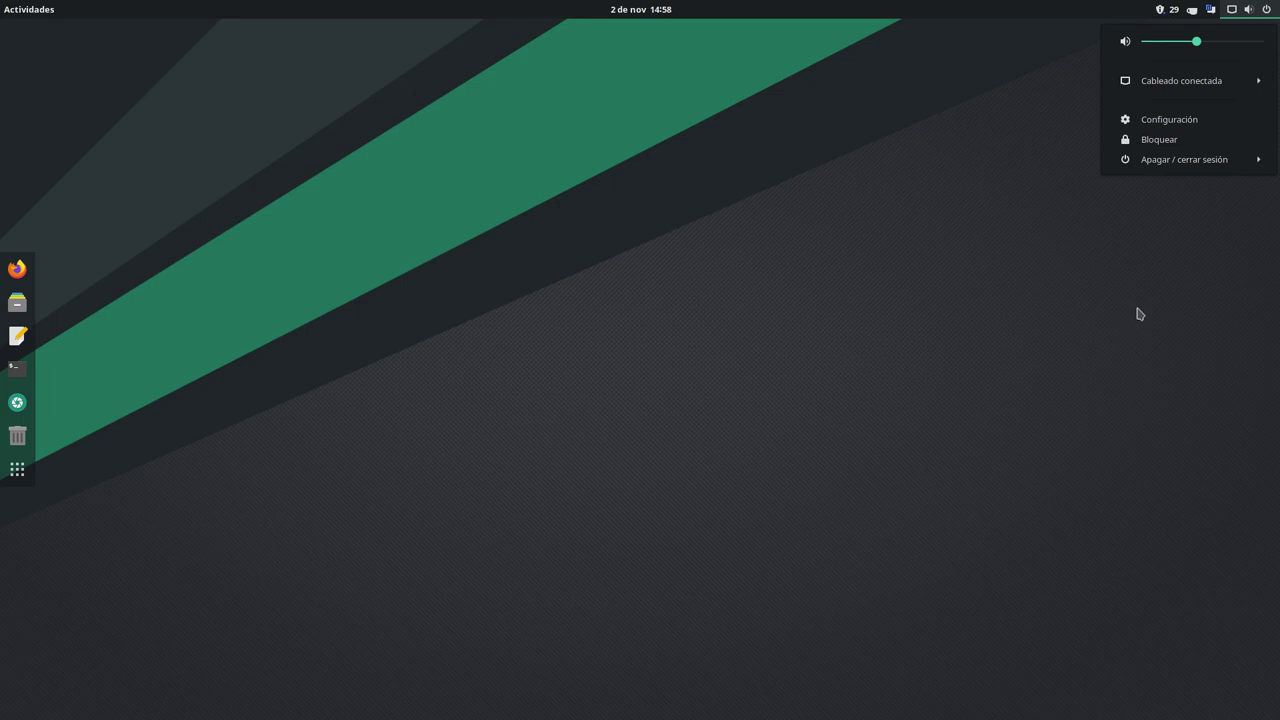
pyautogui.click(1103, 277)
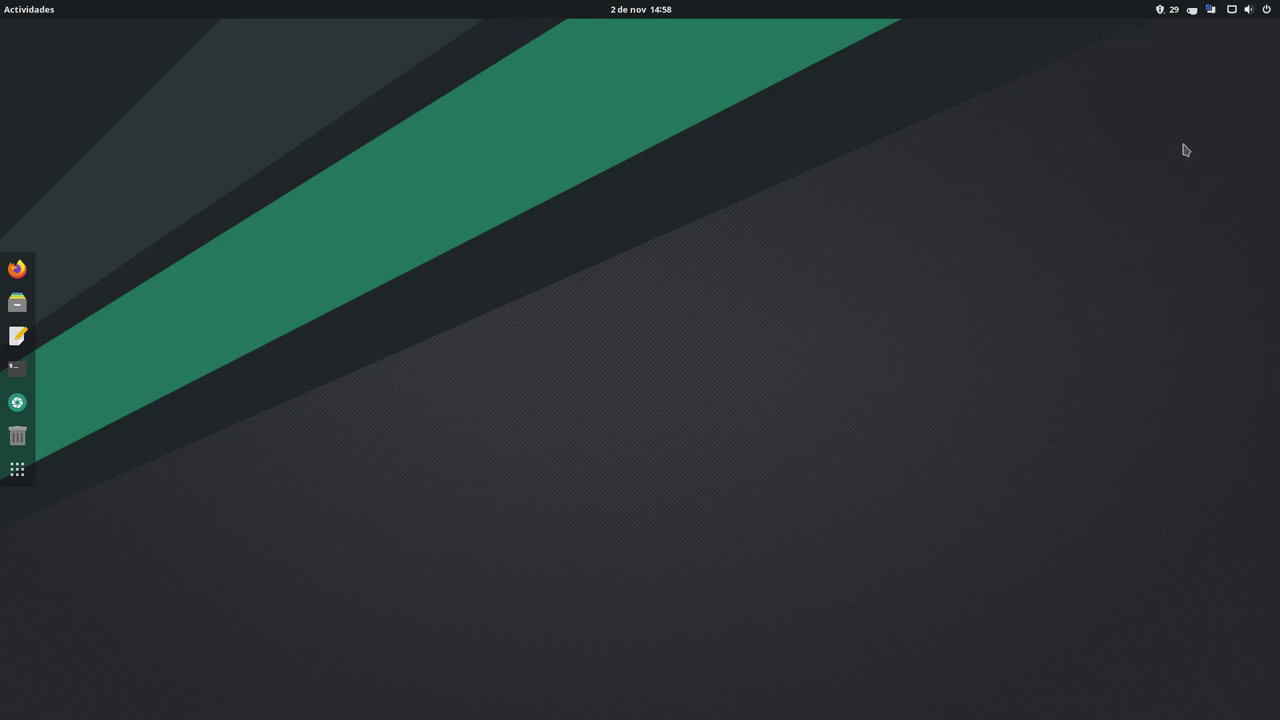
# - Expand the available updates from the update indicator and open the Gestor de Paquetería
pyautogui.click(1164, 13)
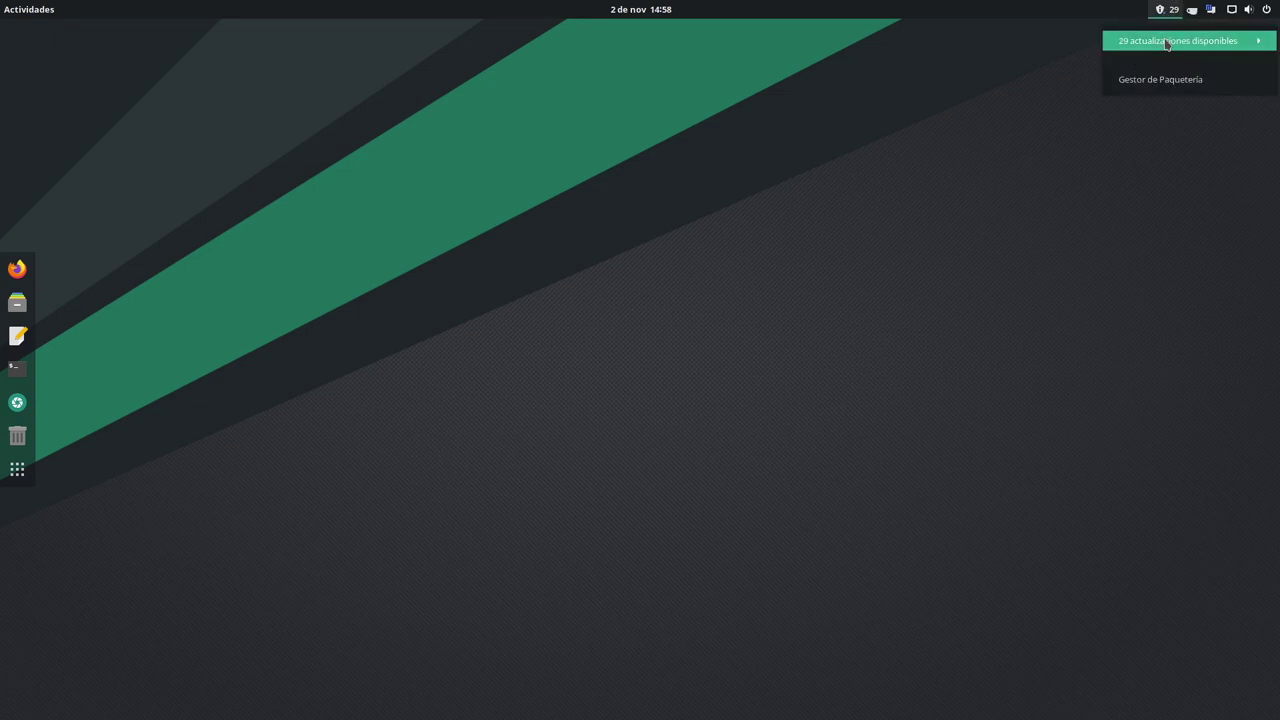
pyautogui.click(1166, 44)
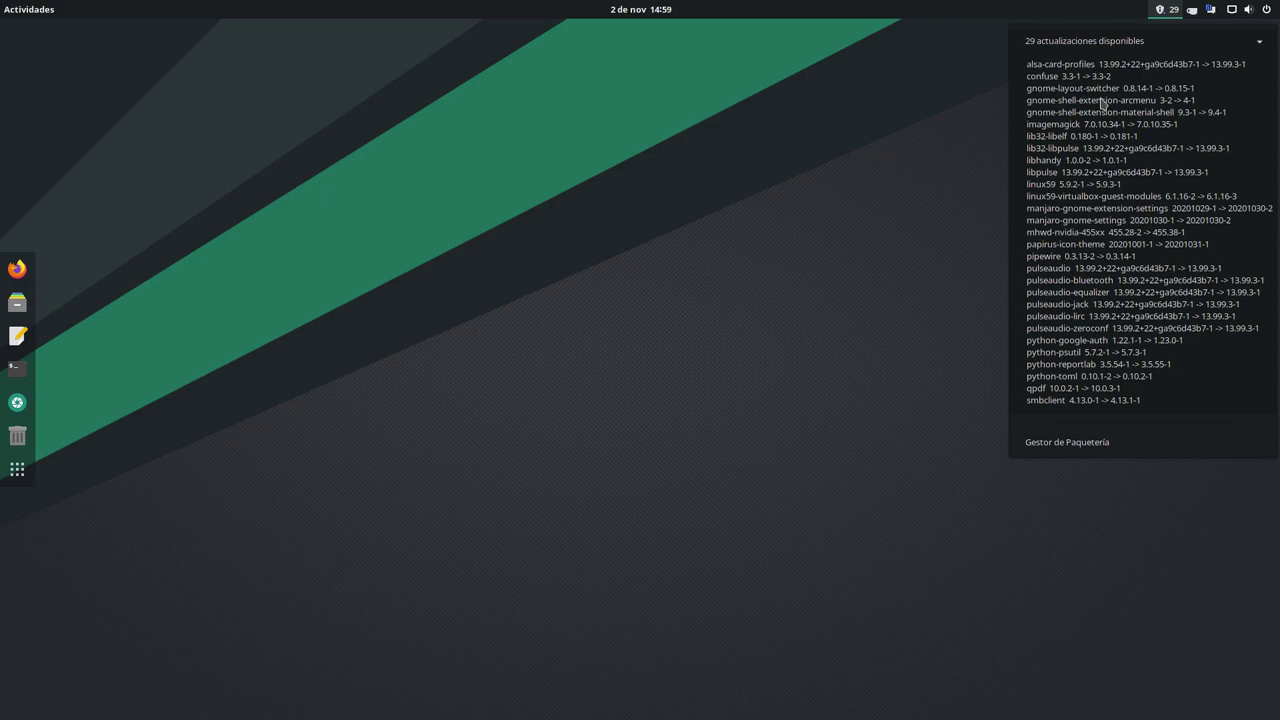
pyautogui.click(1070, 440)
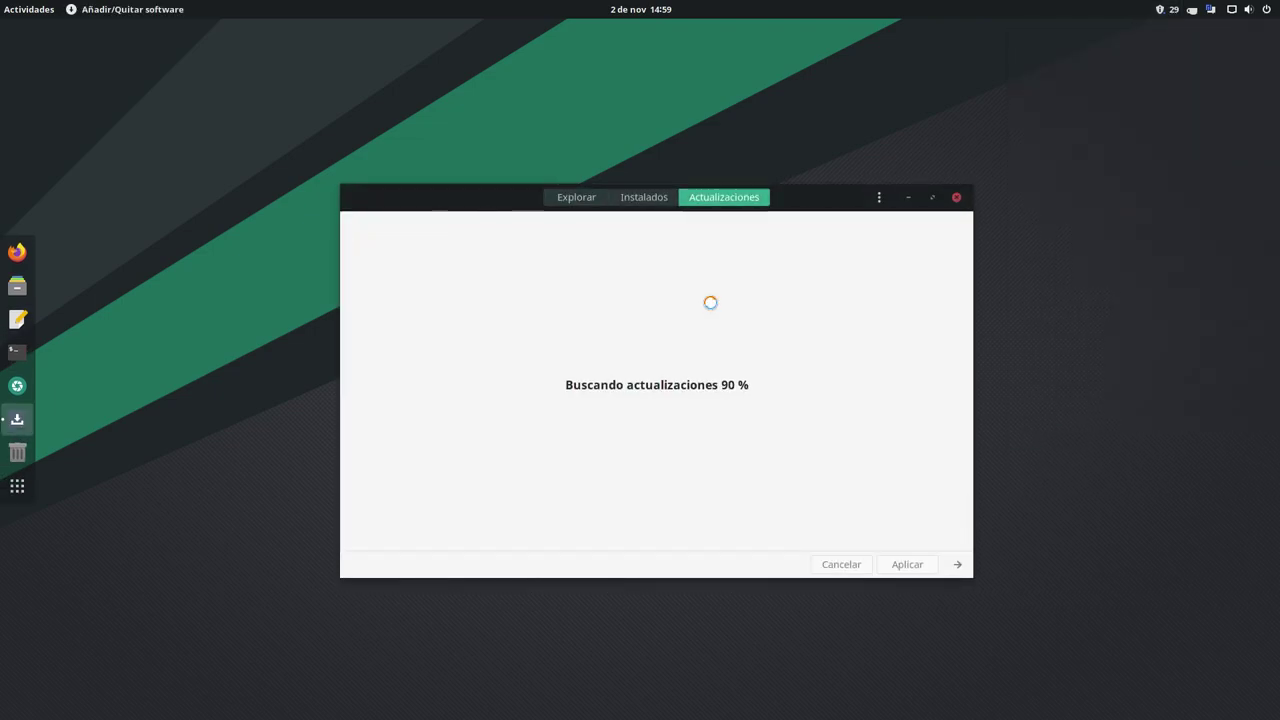
# - Enlarge the package manager window and reposition it on the desktop
pyautogui.moveTo(497, 205); pyautogui.dragTo(393, 126)
pyautogui.moveTo(866, 488); pyautogui.dragTo(1202, 664)
pyautogui.moveTo(850, 105); pyautogui.dragTo(761, 73)
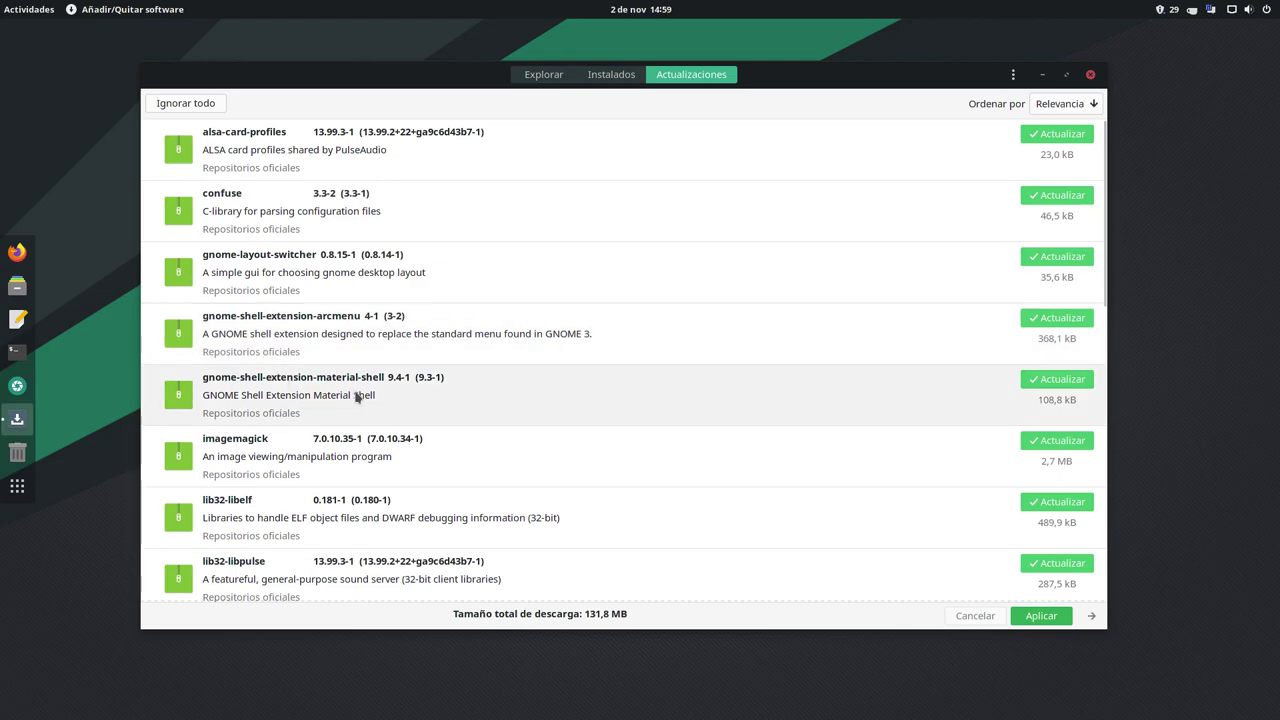
# - Review the pending package updates through to the end of the list and apply them all
pyautogui.scroll(-8, 356, 398)
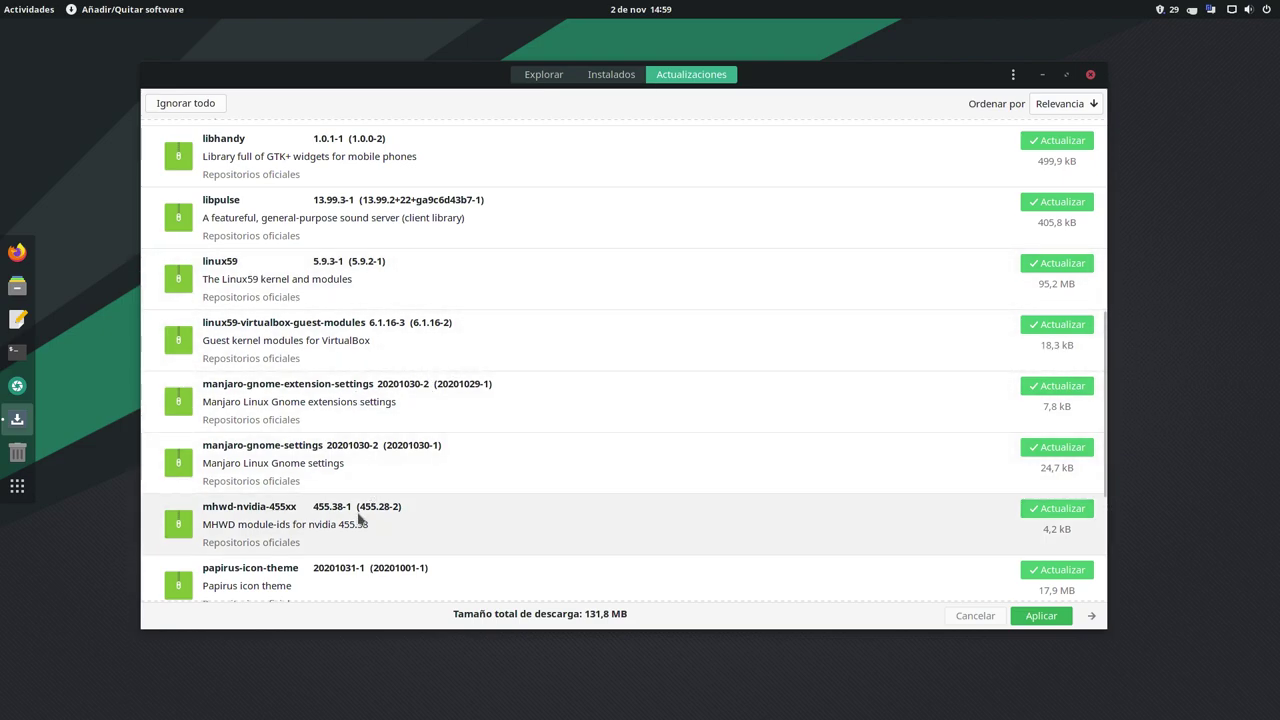
pyautogui.scroll(-1, 370, 510)
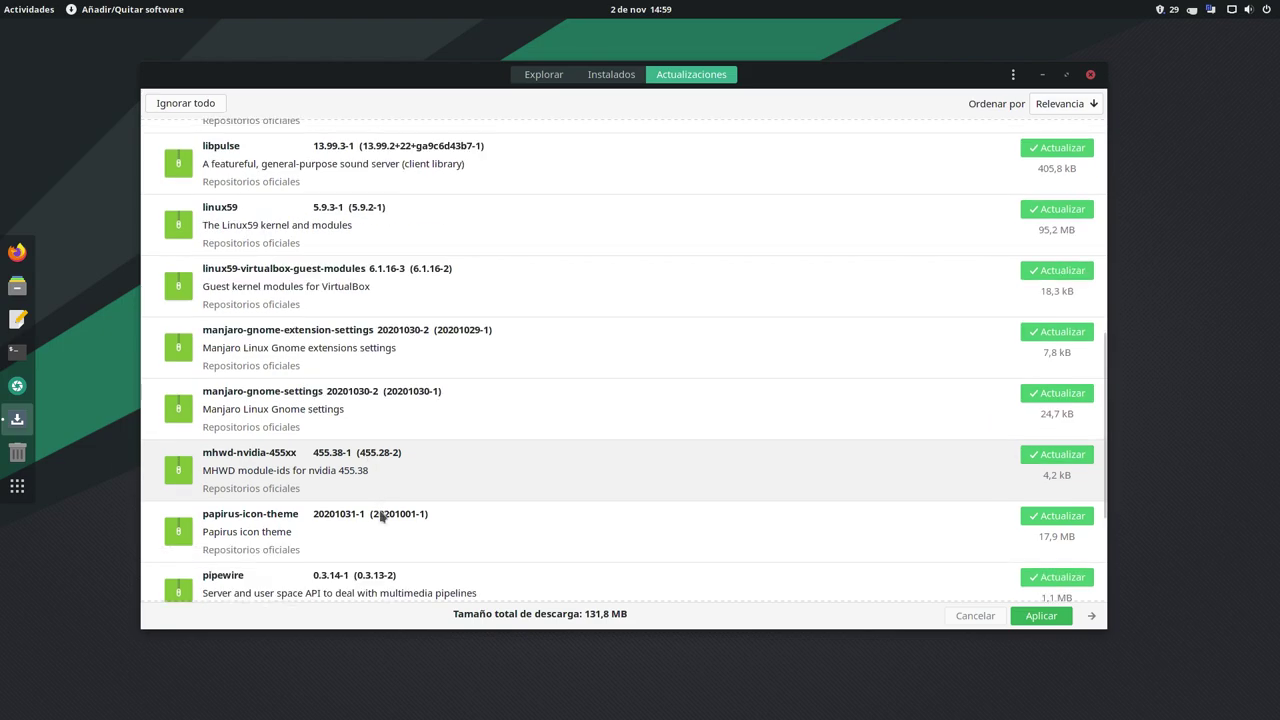
pyautogui.scroll(-5, 356, 541)
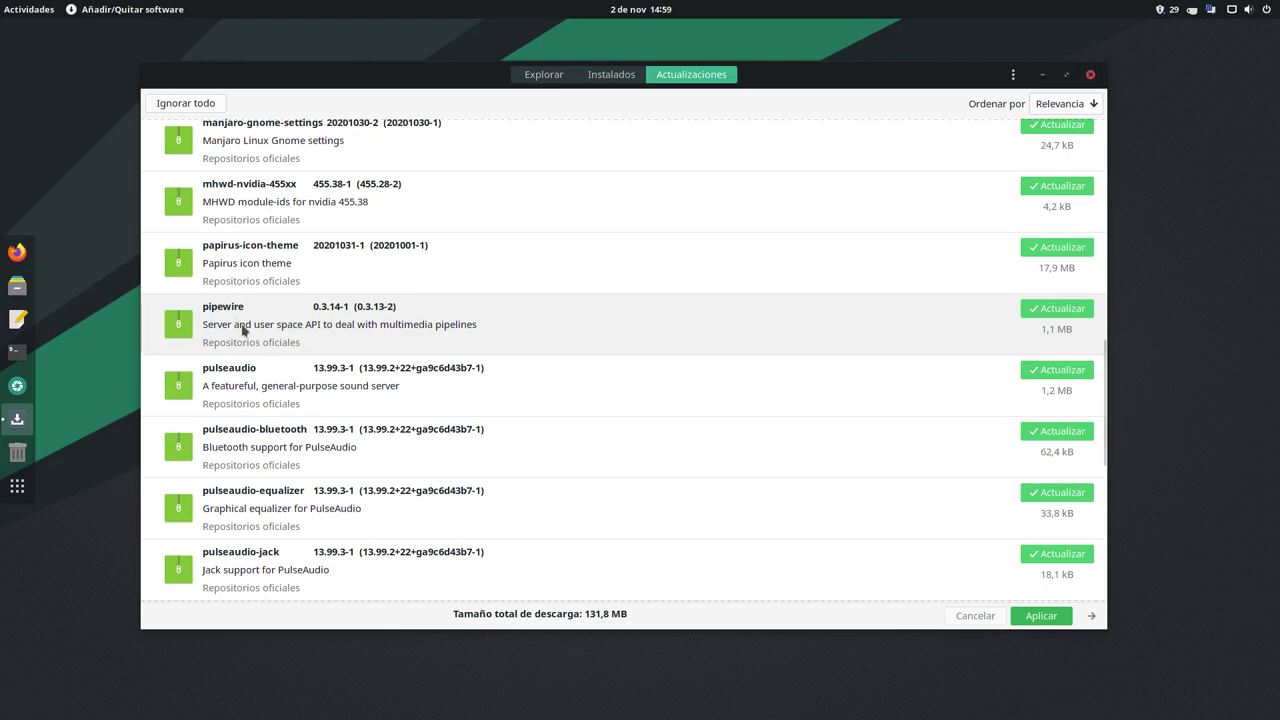
pyautogui.scroll(-1, 336, 381)
pyautogui.scroll(-1, 336, 381)
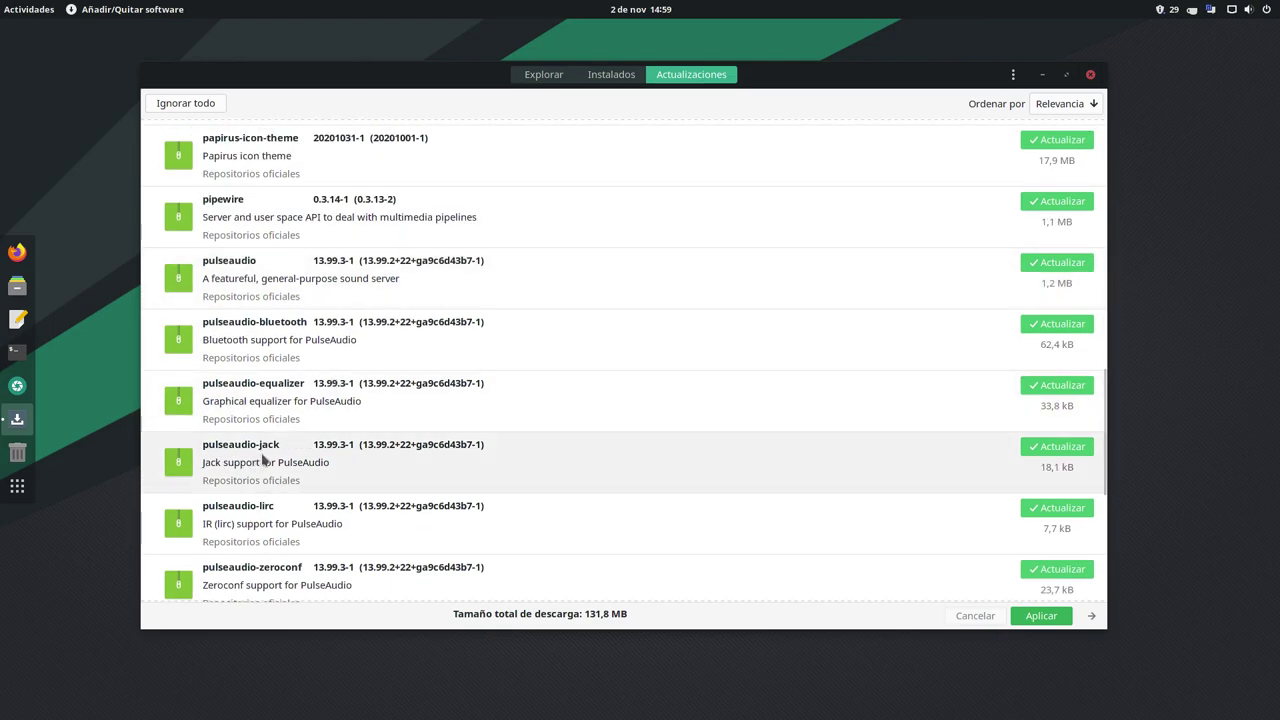
pyautogui.scroll(-7, 263, 458)
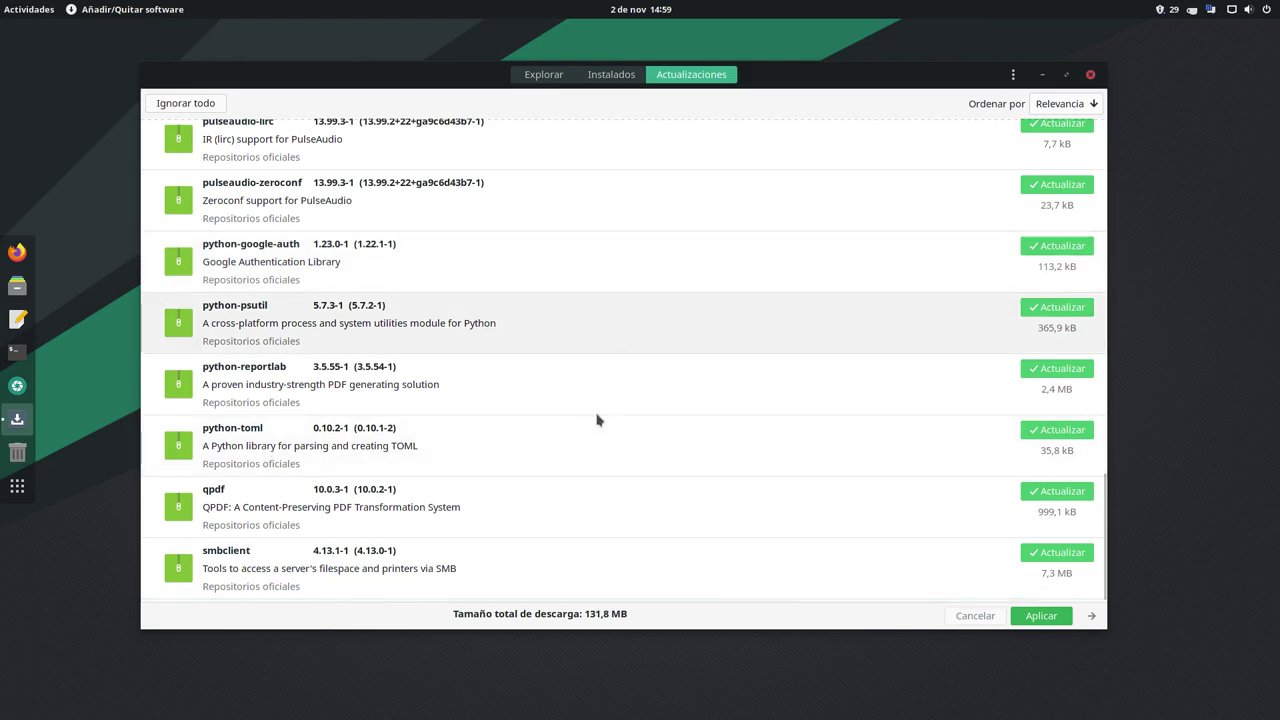
pyautogui.click(1040, 615)
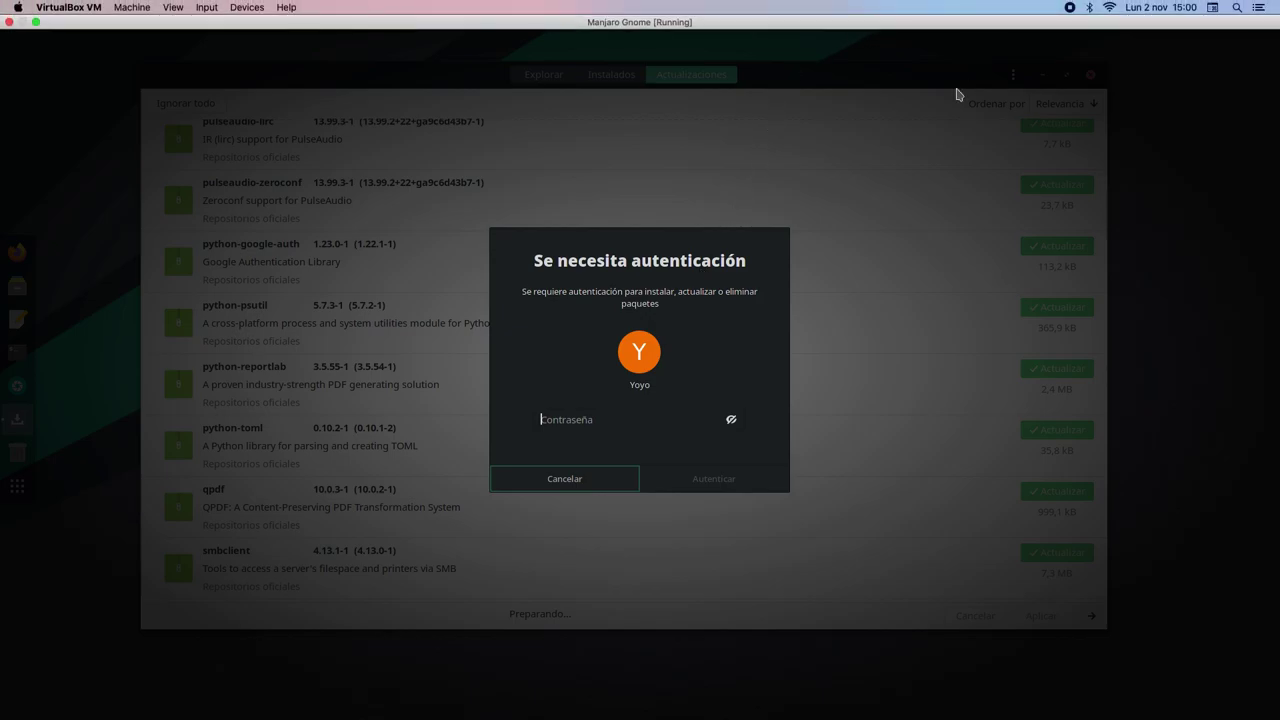
# - Enter the account password to authorize the package updates, clearing the mistyped entry first
pyautogui.write('*****')
pyautogui.press('BackSpace')
pyautogui.press('BackSpace')
pyautogui.press('BackSpace')
pyautogui.press('BackSpace')
pyautogui.press('BackSpace')
pyautogui.write('******')
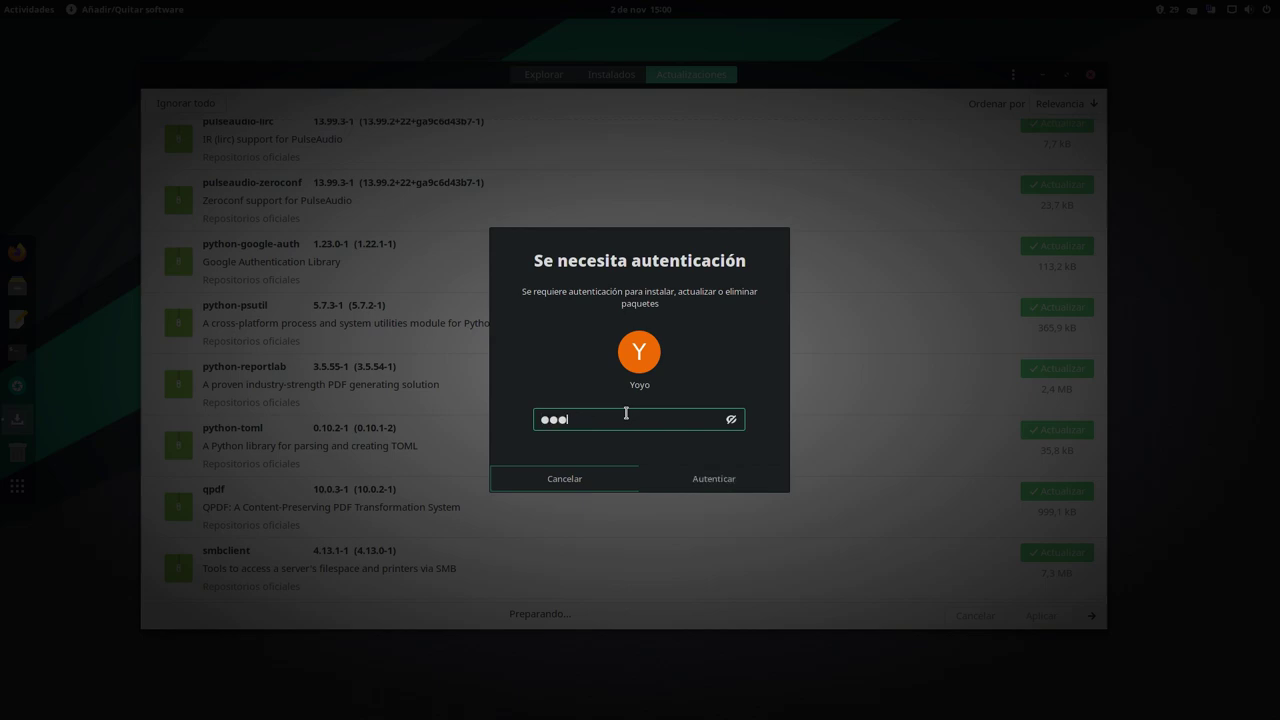
pyautogui.write('**')
pyautogui.press('Return')
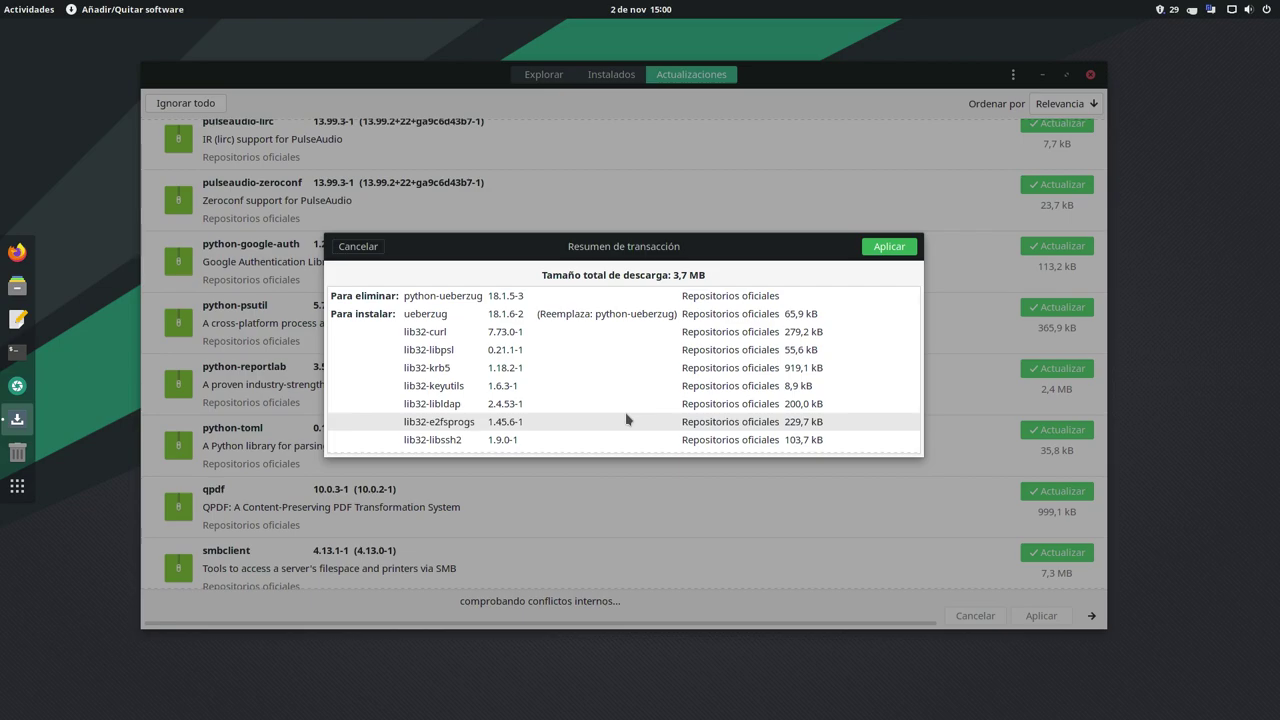
# - Review and apply the transaction summary to install the updates, and close the package manager once they finish
pyautogui.scroll(-2, 635, 400)
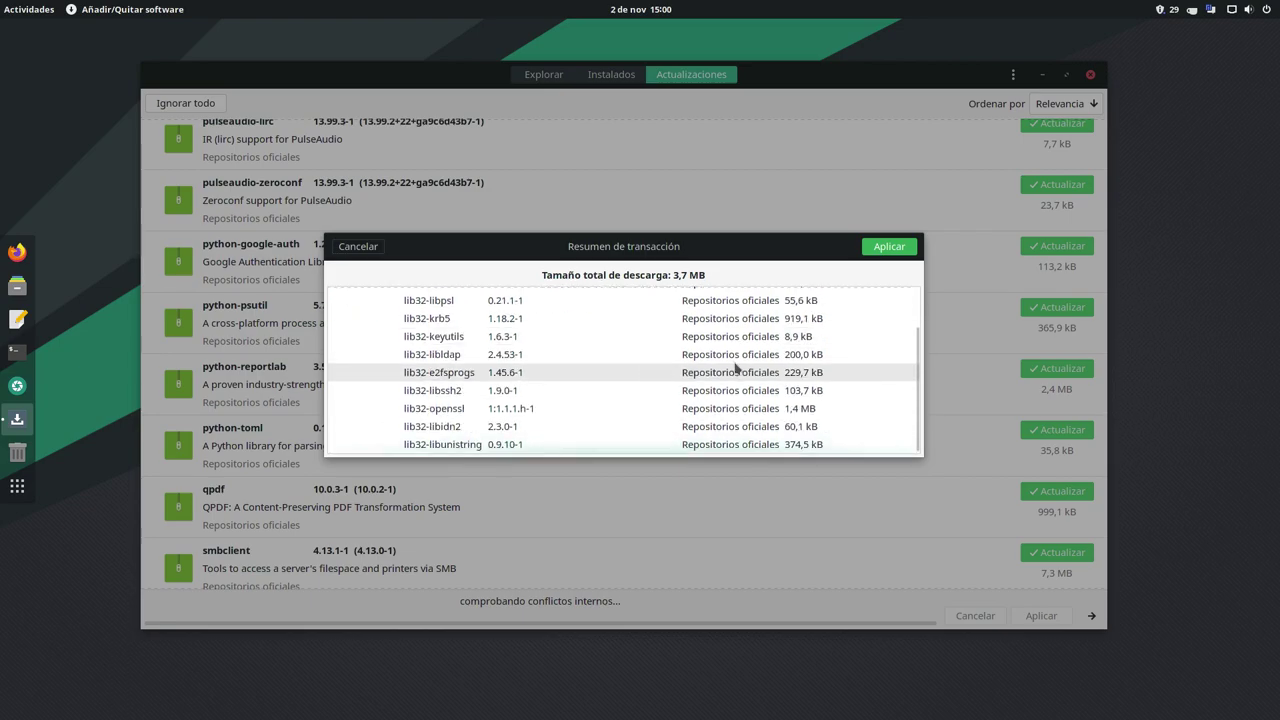
pyautogui.click(888, 247)
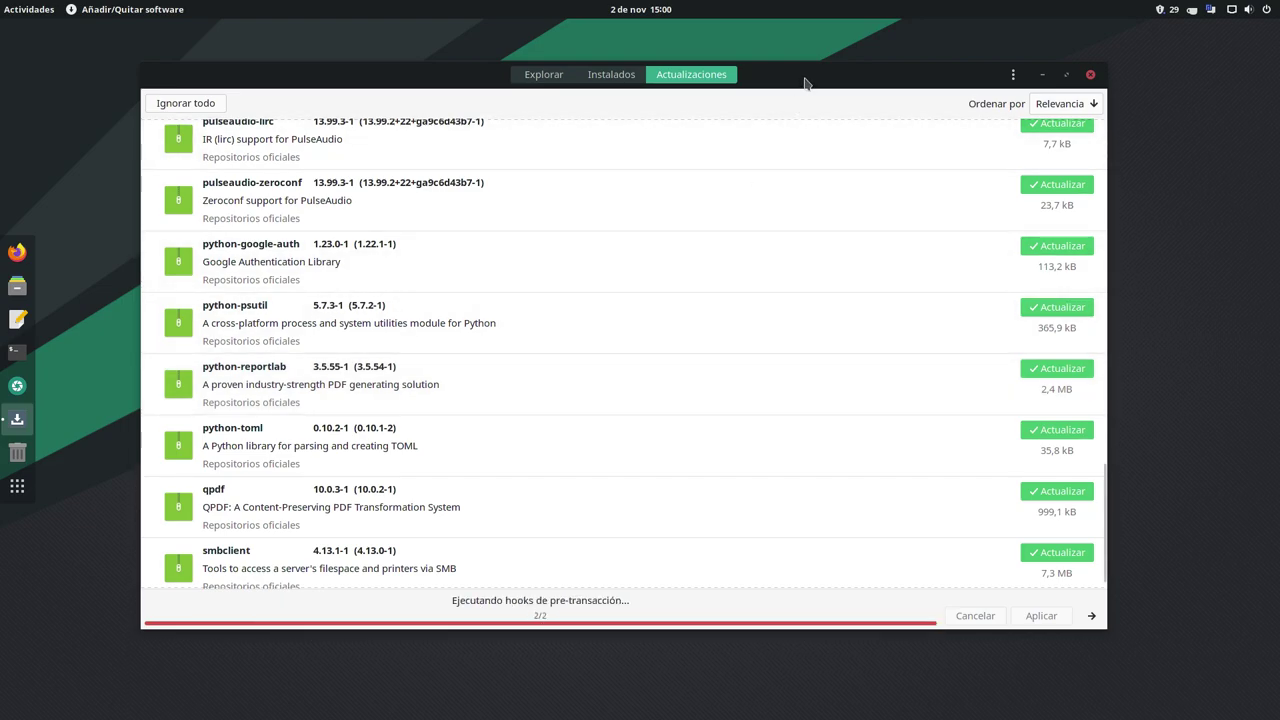
pyautogui.moveTo(808, 82); pyautogui.dragTo(827, 86)
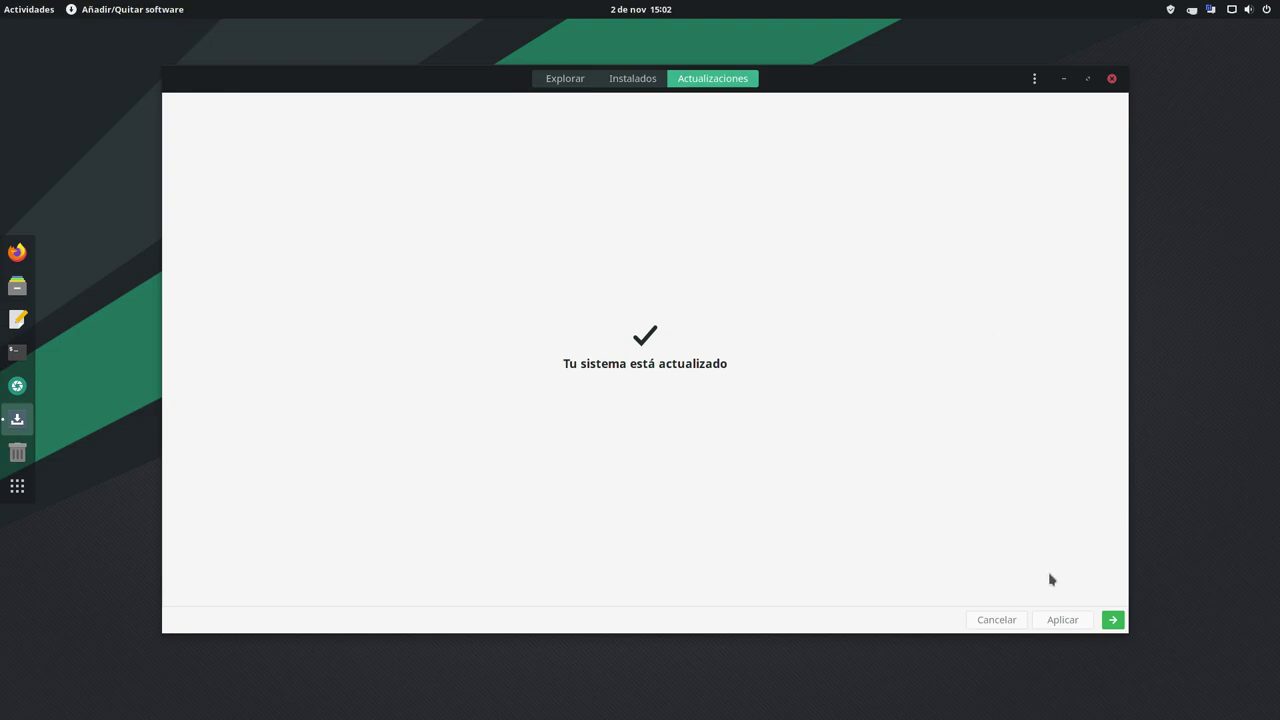
pyautogui.click(1111, 78)
# - Look over the Manjaro news indicator's testing update list and its Settings dialog, and close the dialog without changes
pyautogui.click(1211, 13)
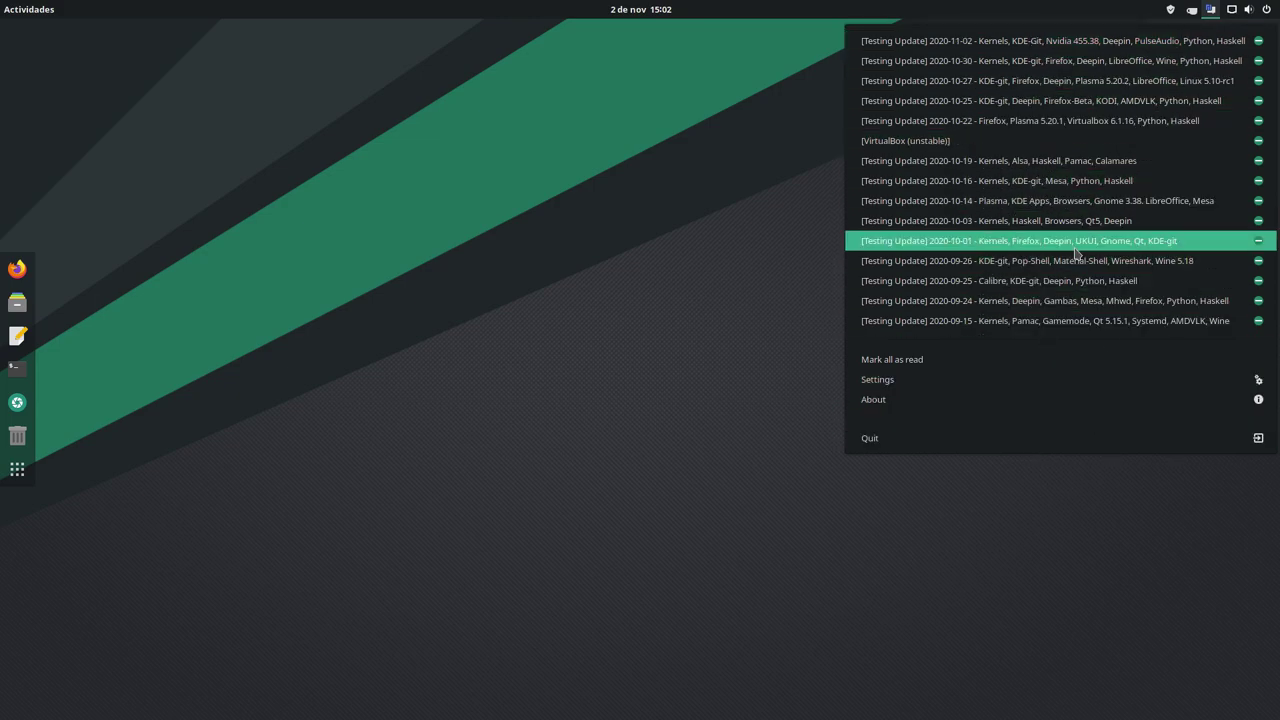
pyautogui.click(909, 379)
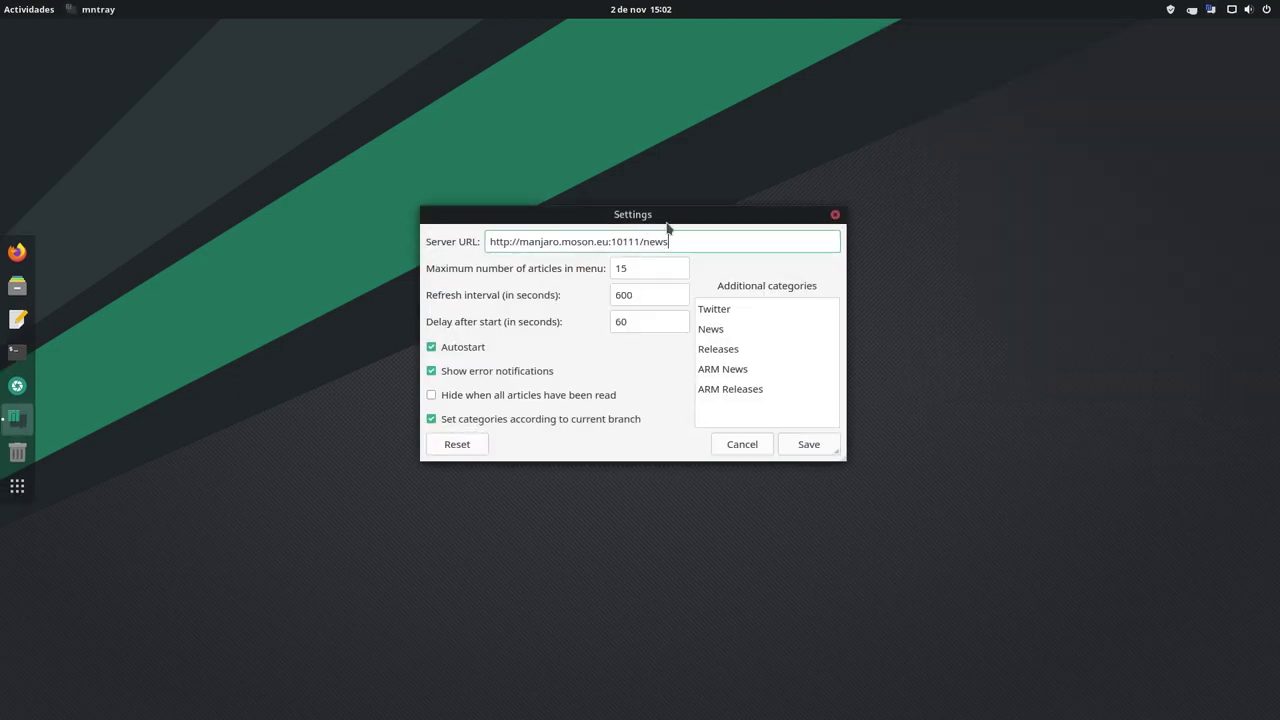
pyautogui.moveTo(670, 216); pyautogui.dragTo(633, 216)
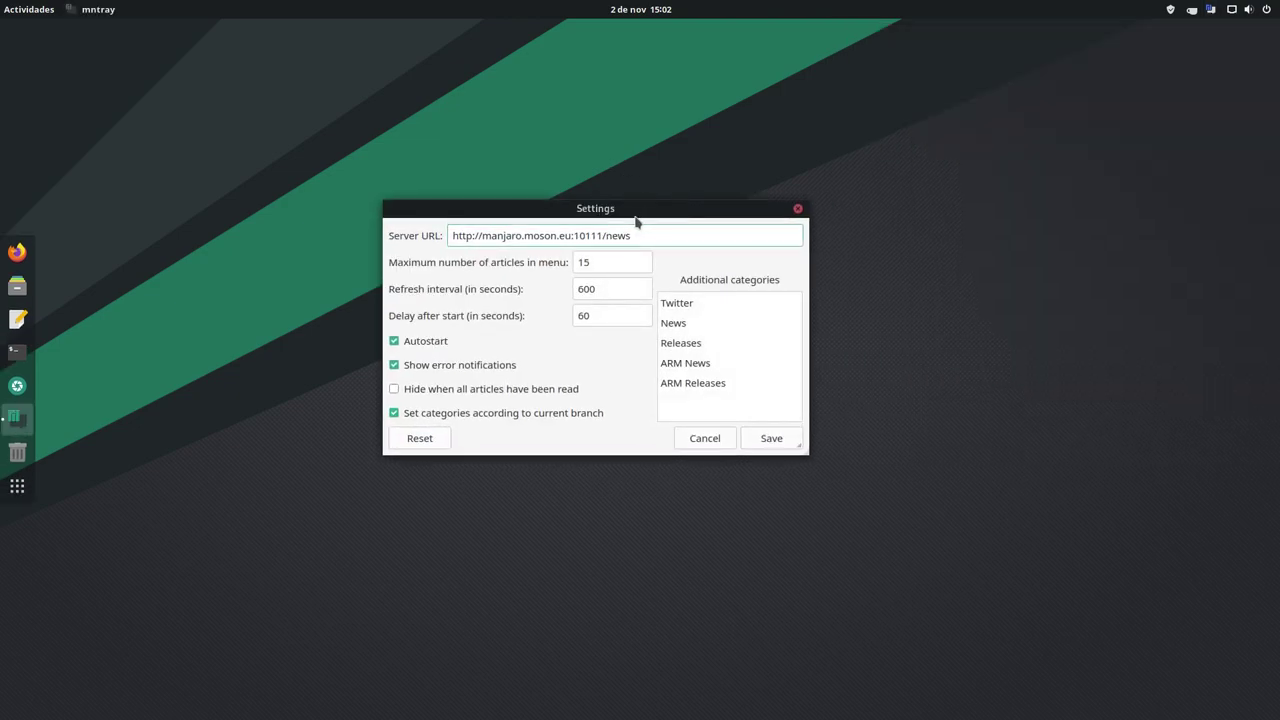
pyautogui.click(797, 208)
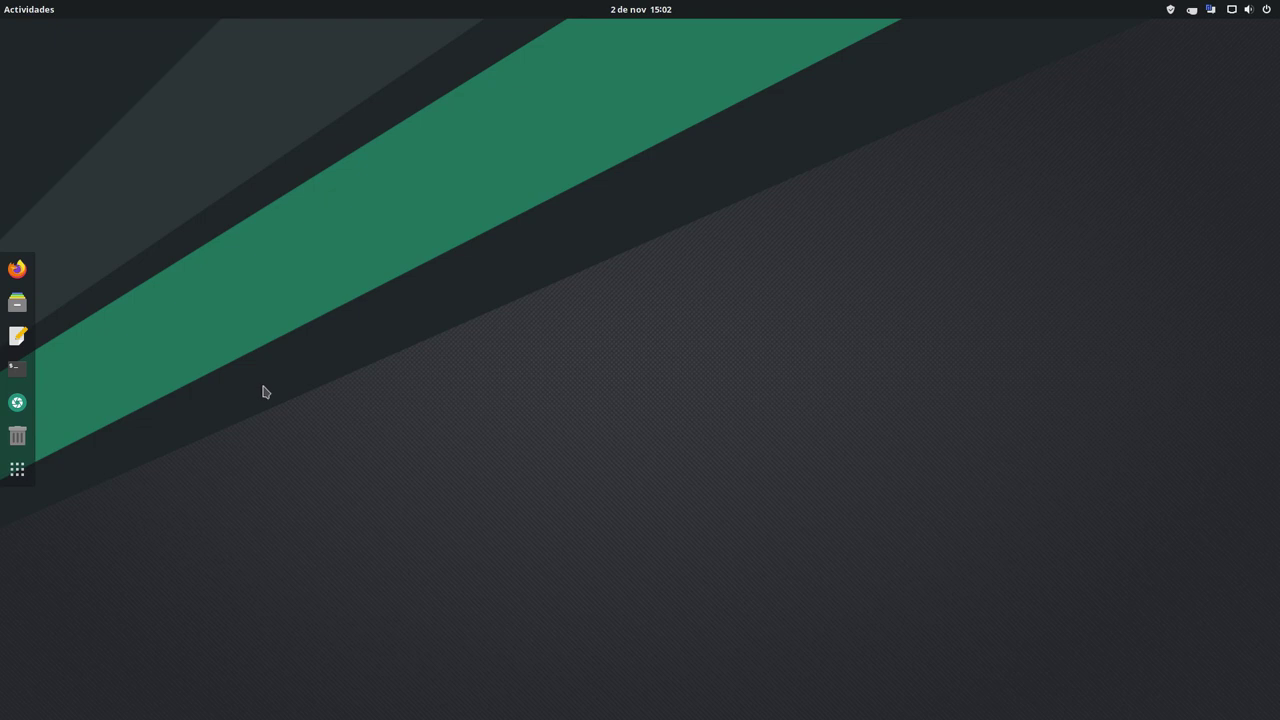
# - View the system menu with its volume and session options, and the calendar with its notification list, and close both
pyautogui.click(1246, 9)
pyautogui.click(1007, 484)
pyautogui.click(1240, 12)
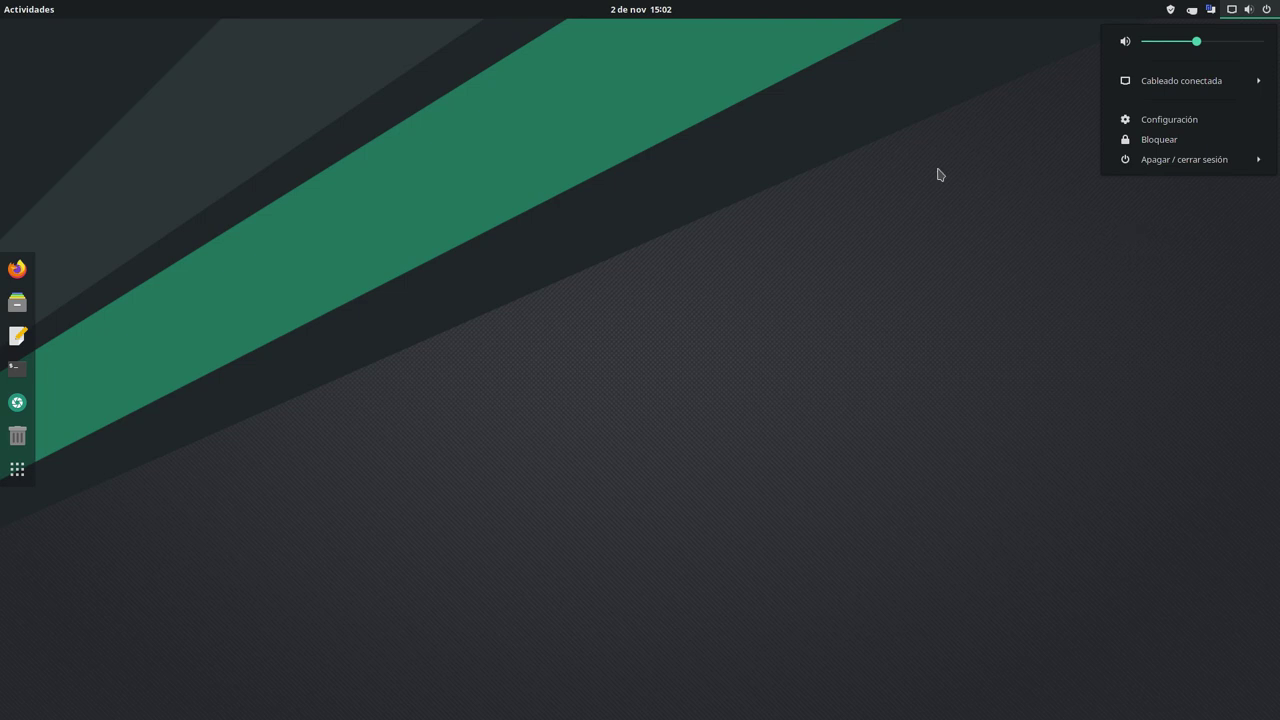
pyautogui.click(901, 159)
pyautogui.click(640, 10)
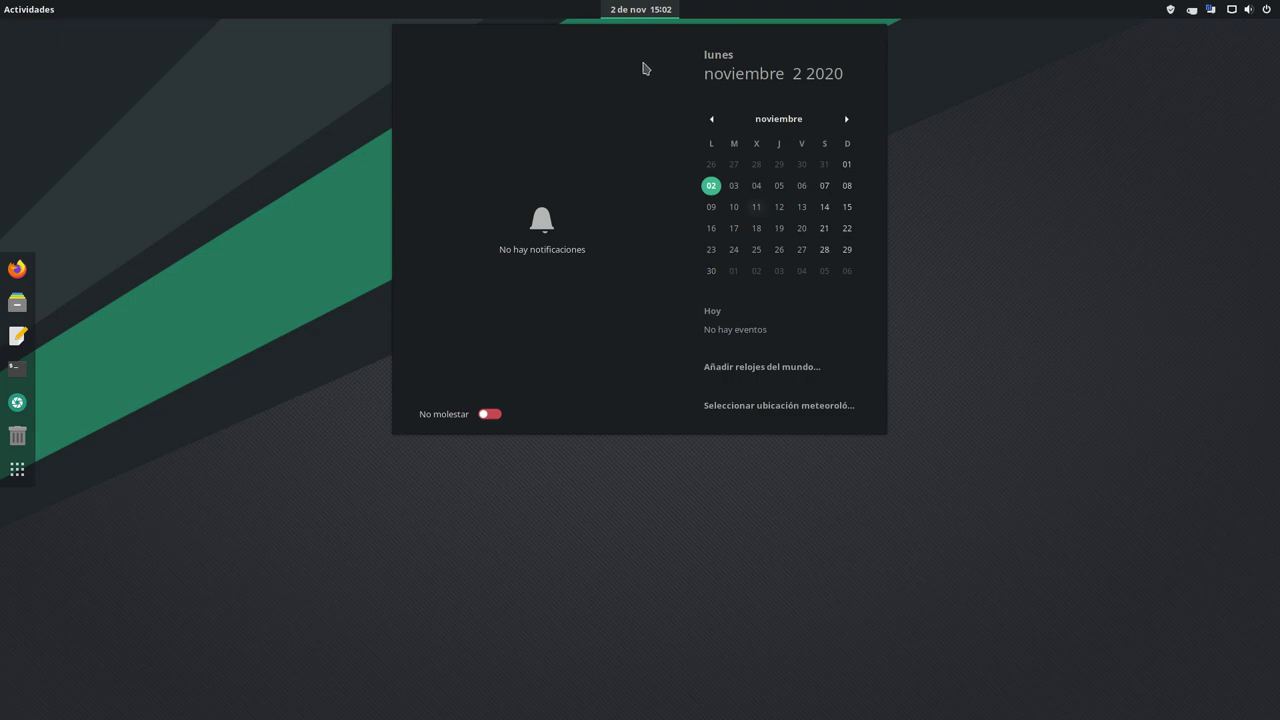
pyautogui.click(1066, 271)
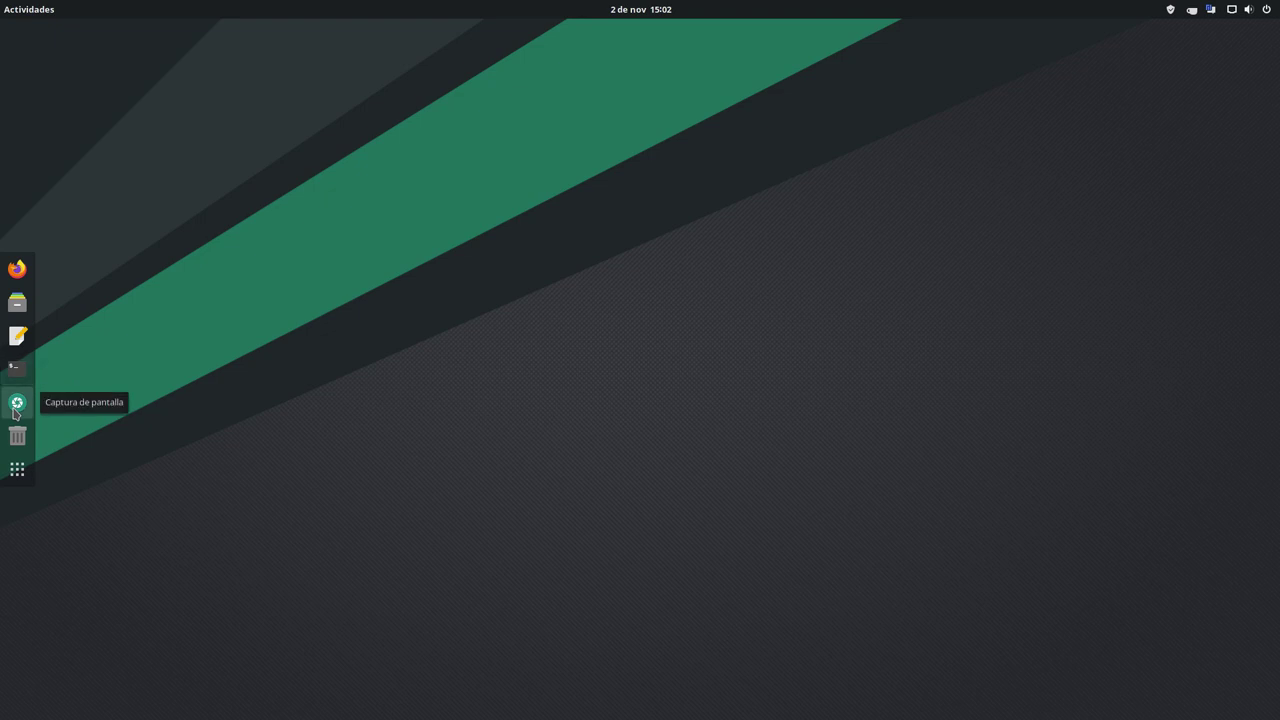
# - Launch Extensiones from the second page of the application grid, and enlarge and reposition its window on the desktop
pyautogui.click(22, 472)
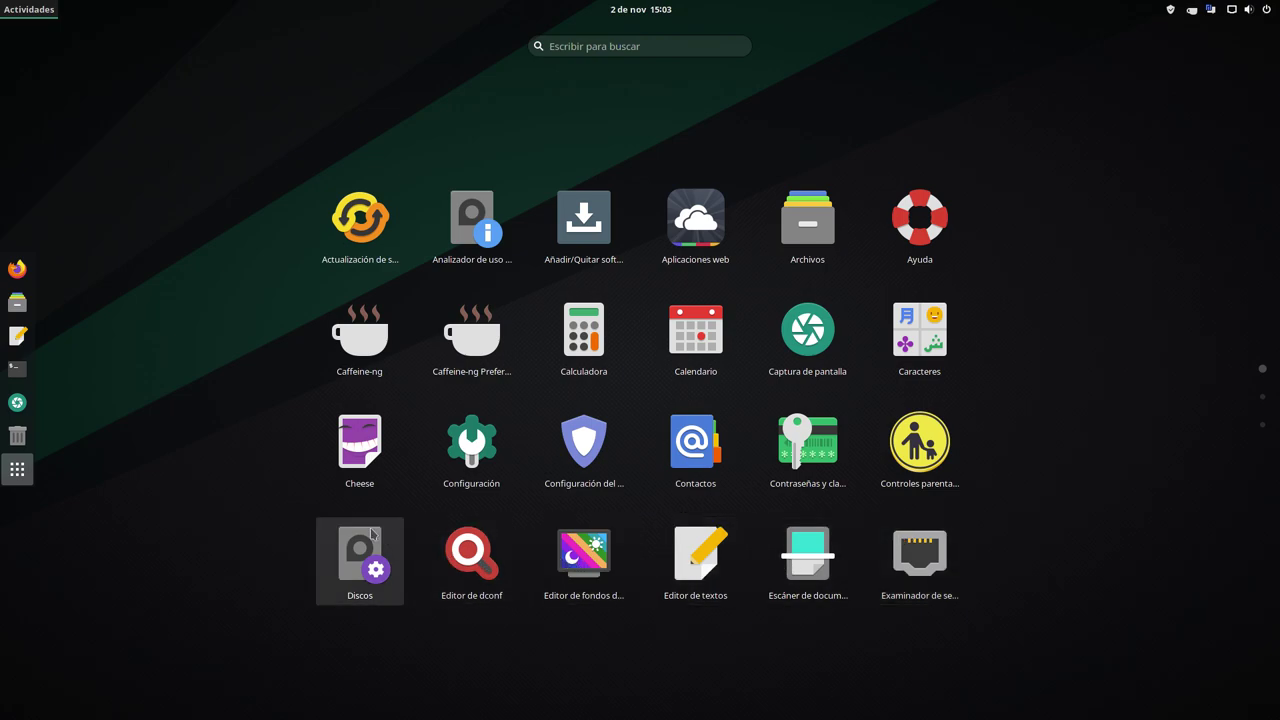
pyautogui.scroll(-1, 573, 518)
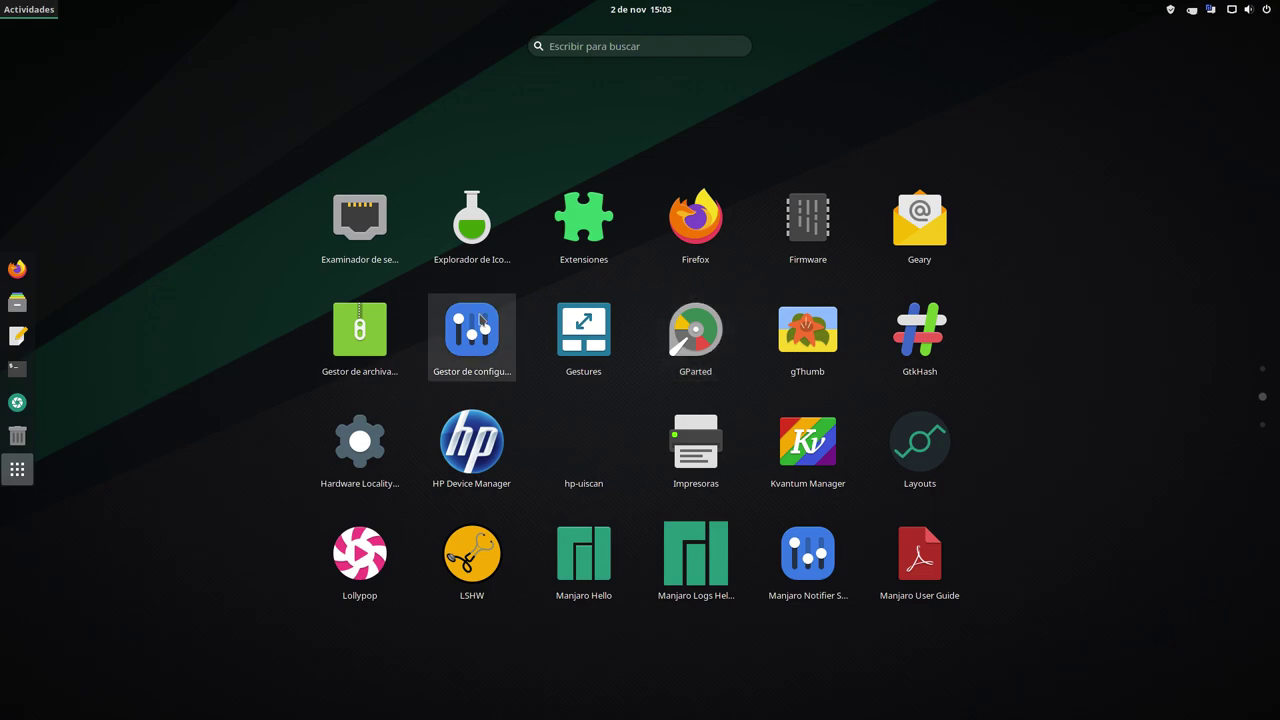
pyautogui.click(566, 251)
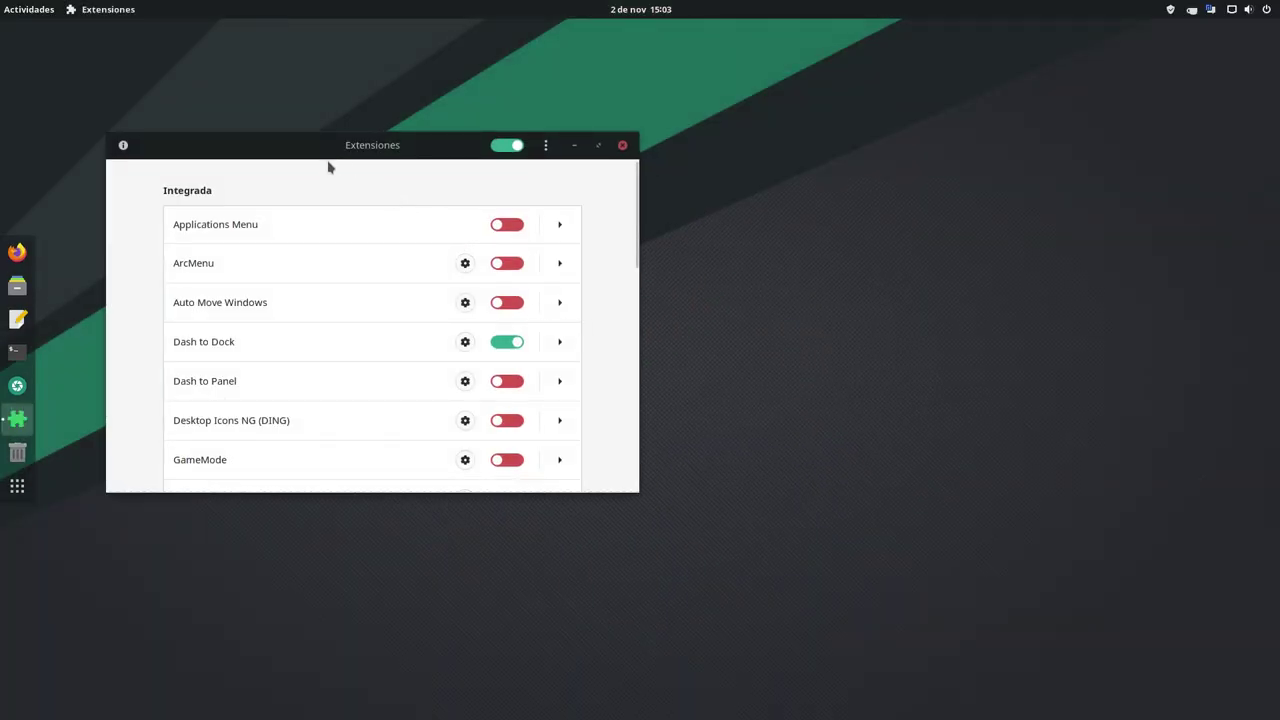
pyautogui.moveTo(323, 153); pyautogui.dragTo(410, 127)
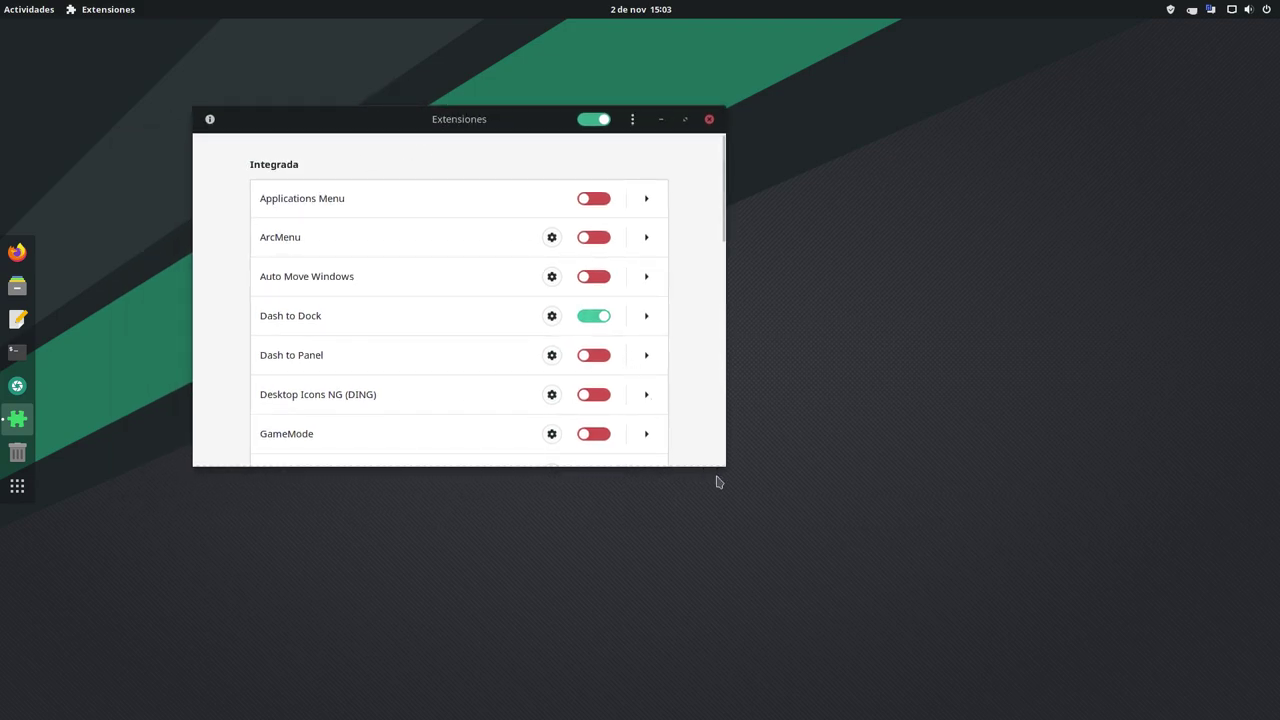
pyautogui.moveTo(725, 477); pyautogui.dragTo(1039, 687)
pyautogui.moveTo(491, 120); pyautogui.dragTo(533, 90)
pyautogui.click(379, 104)
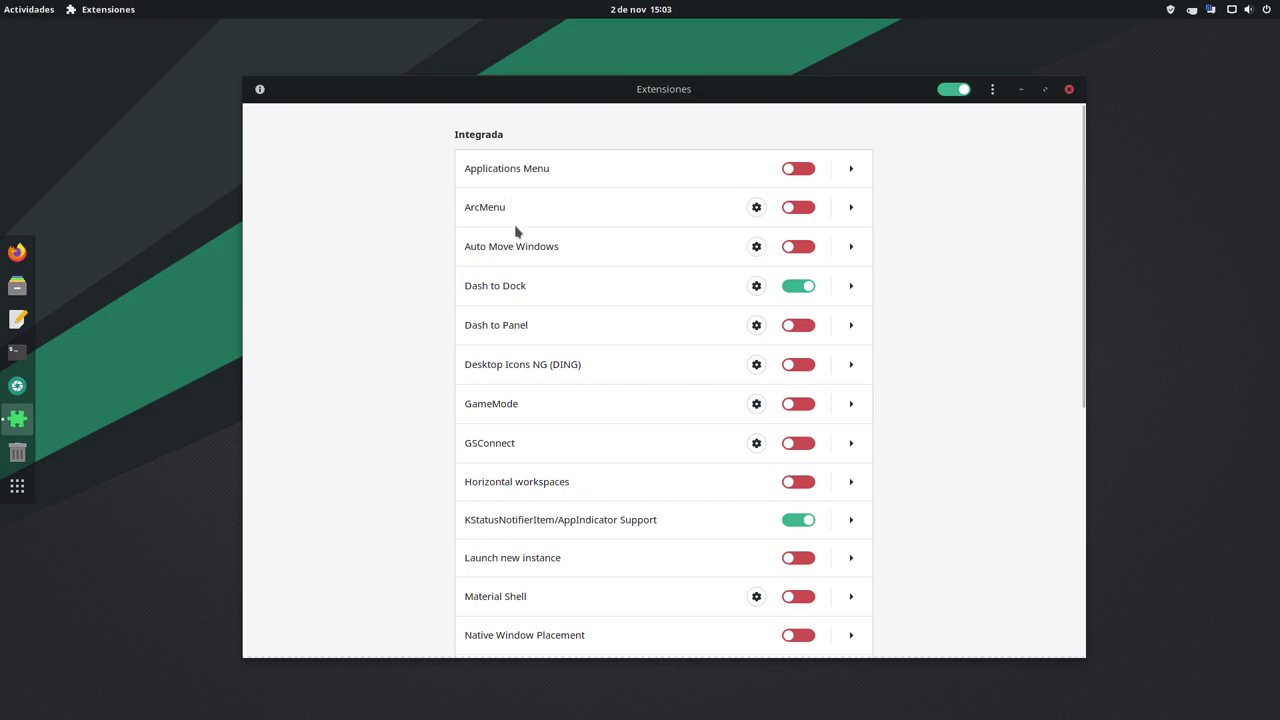
# - Set the maximum icon size to 47 px in the Dash to Dock settings
pyautogui.click(756, 286)
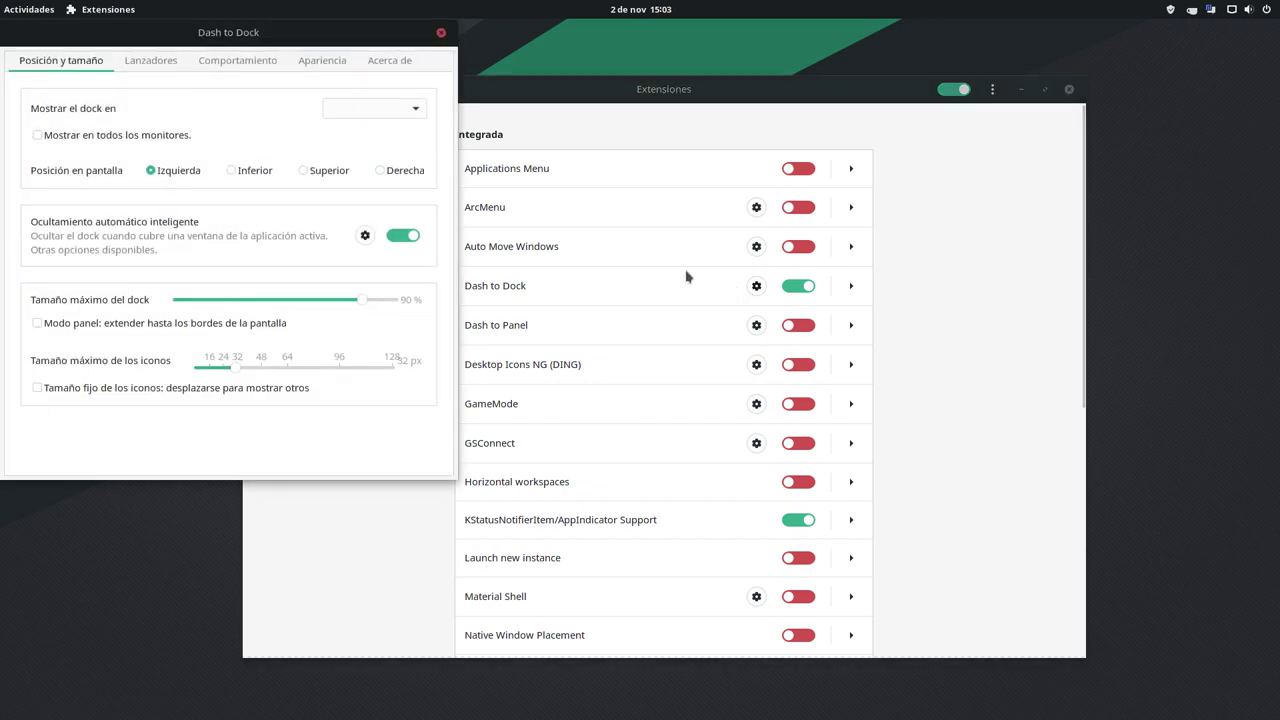
pyautogui.moveTo(269, 48); pyautogui.dragTo(686, 57)
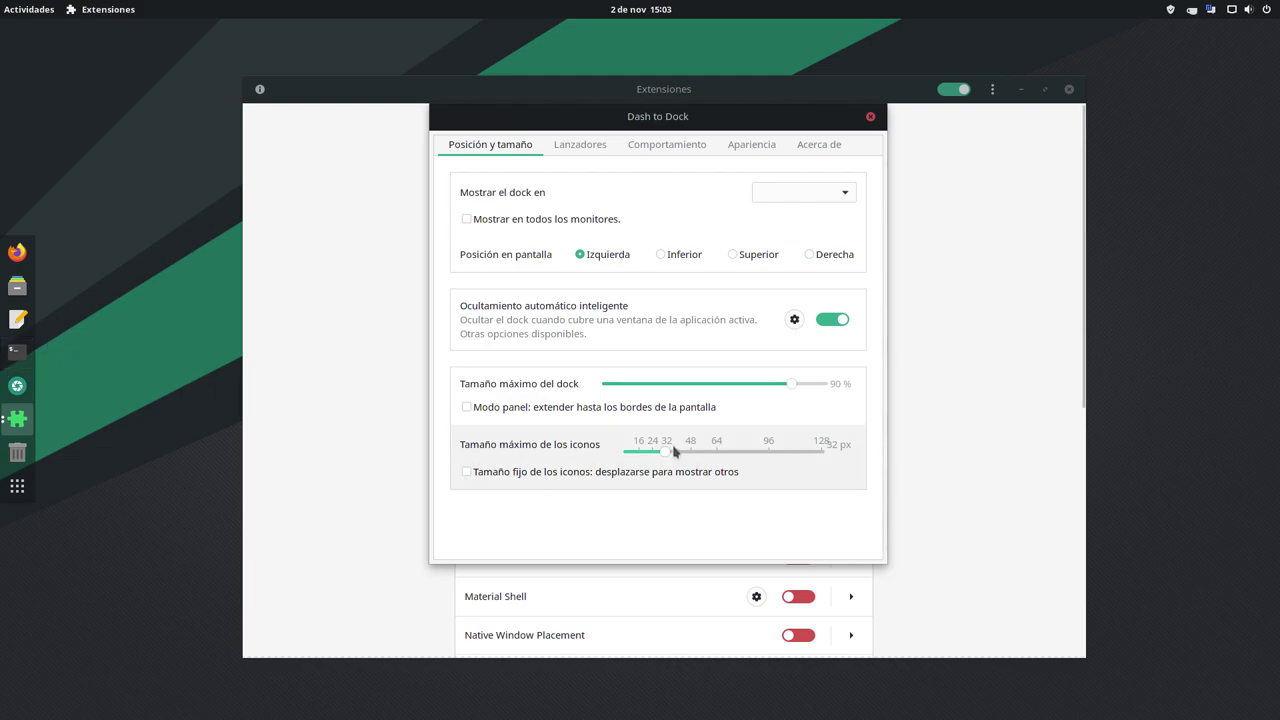
pyautogui.moveTo(668, 454); pyautogui.dragTo(691, 458)
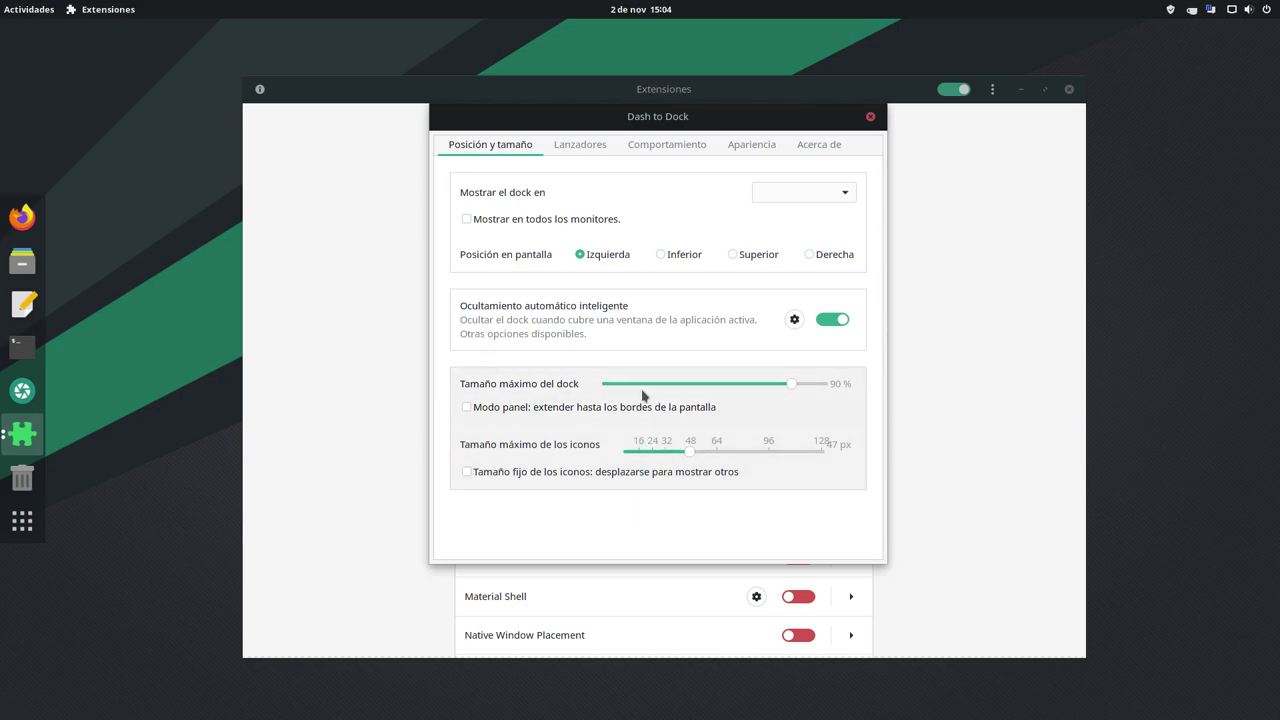
# - Review the launcher, behaviour, appearance and about pages of the Dash to Dock settings, and close them
pyautogui.click(577, 150)
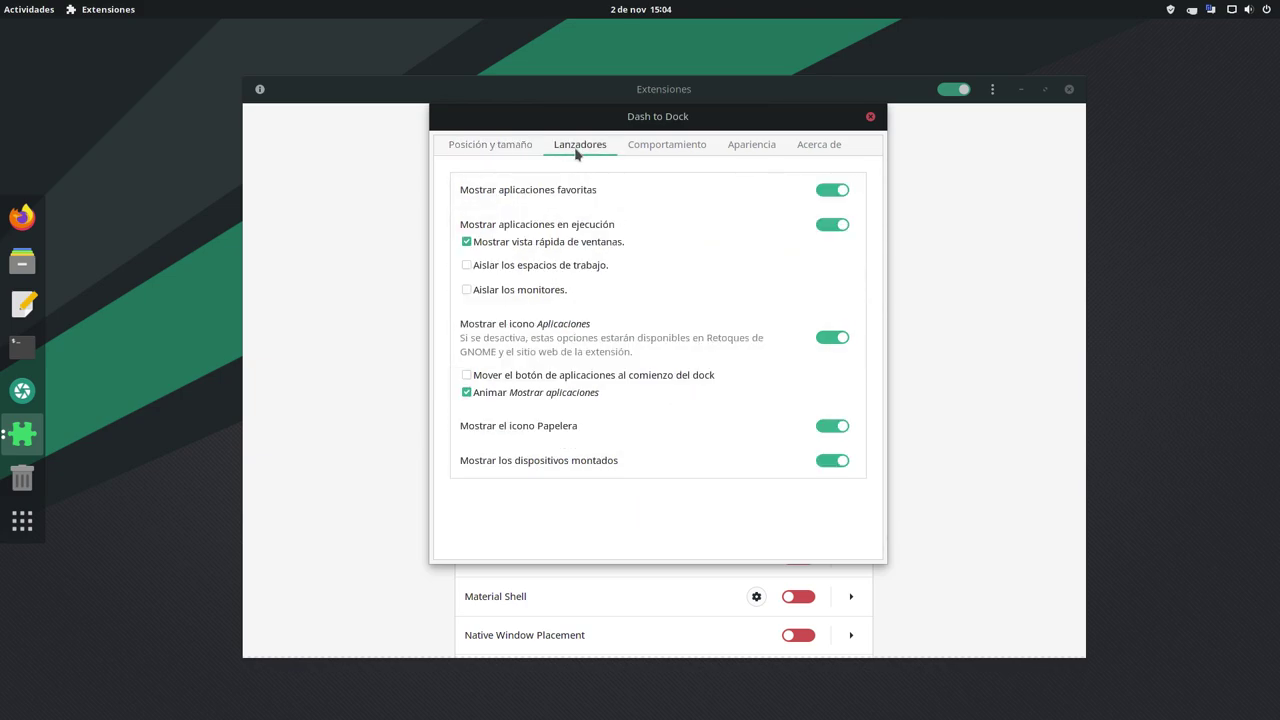
pyautogui.click(655, 150)
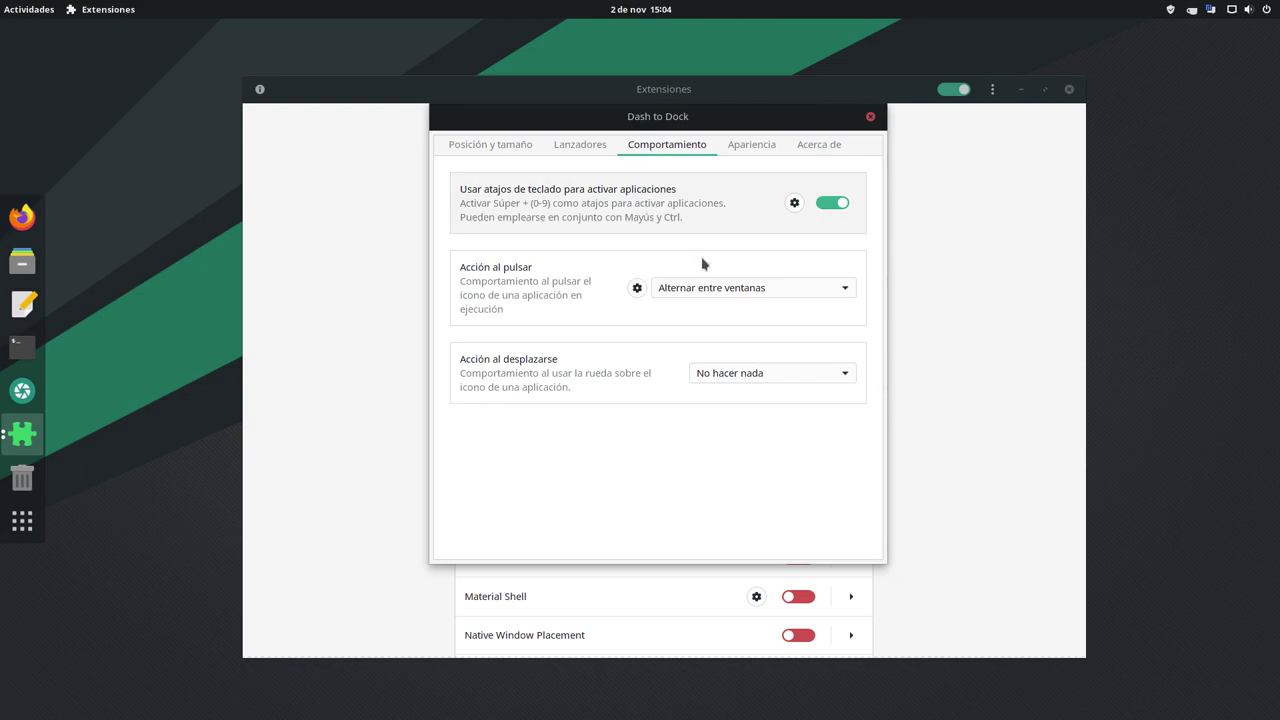
pyautogui.click(750, 150)
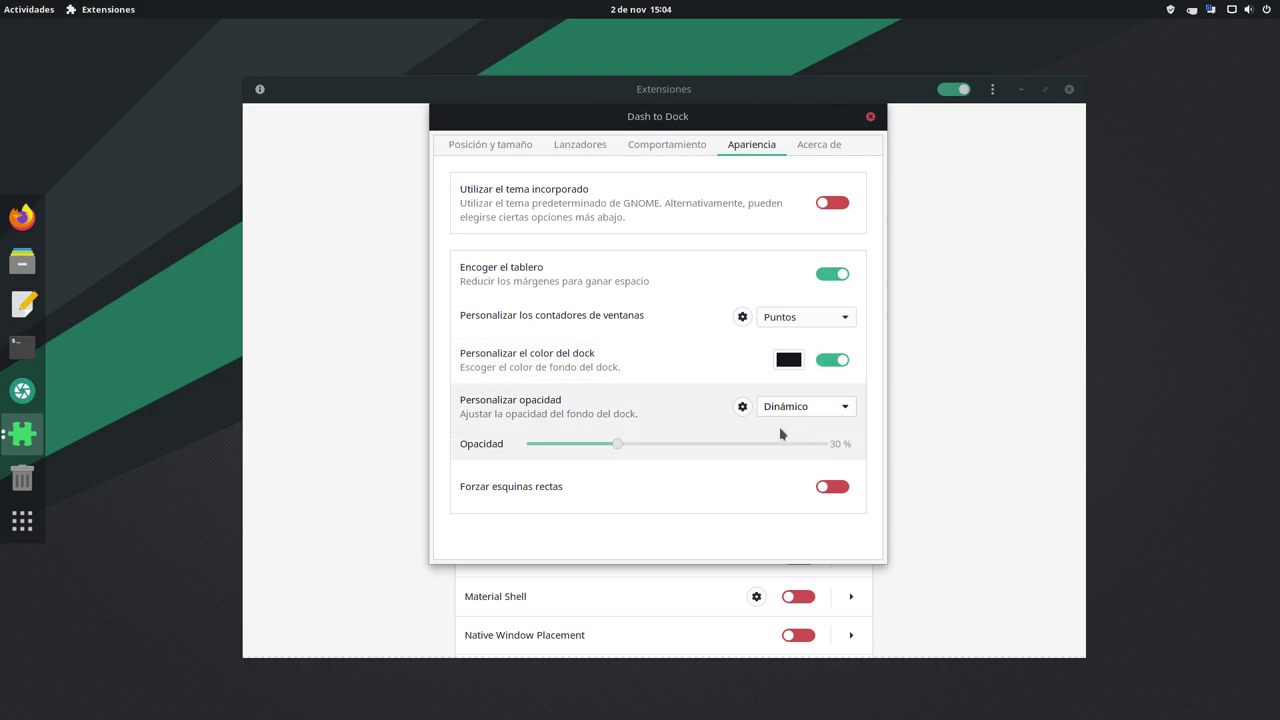
pyautogui.click(817, 150)
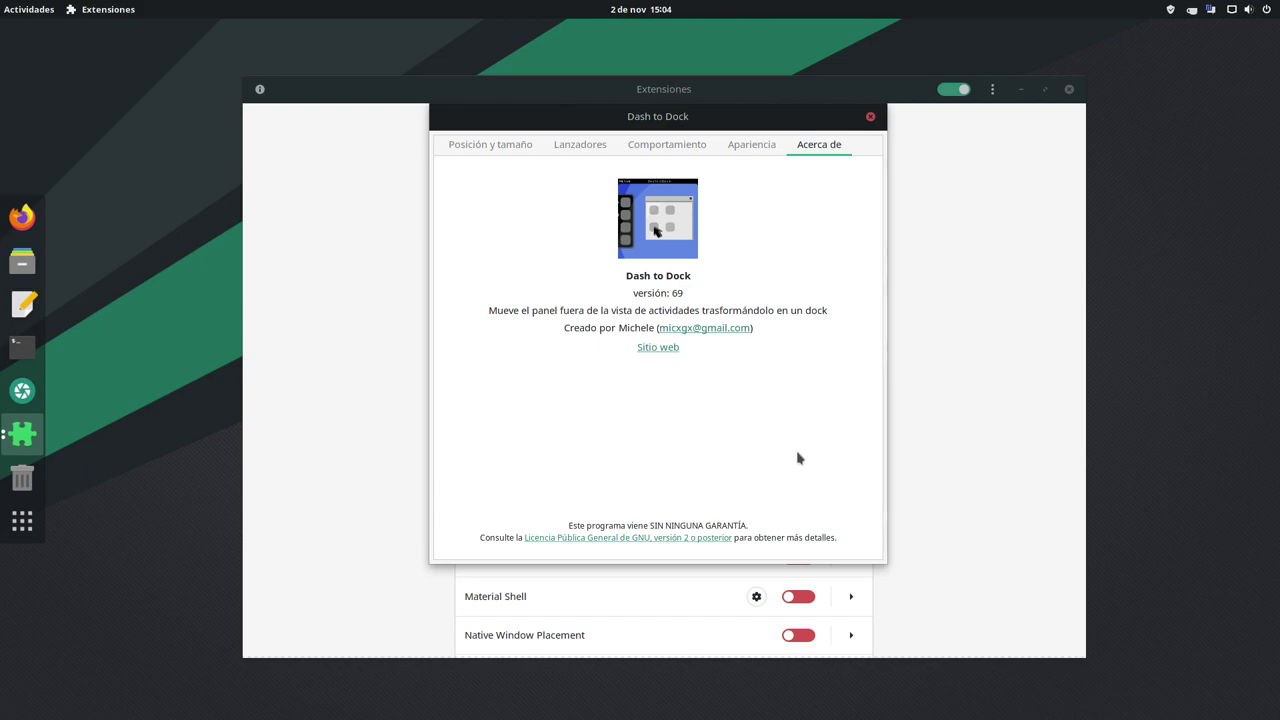
pyautogui.click(871, 115)
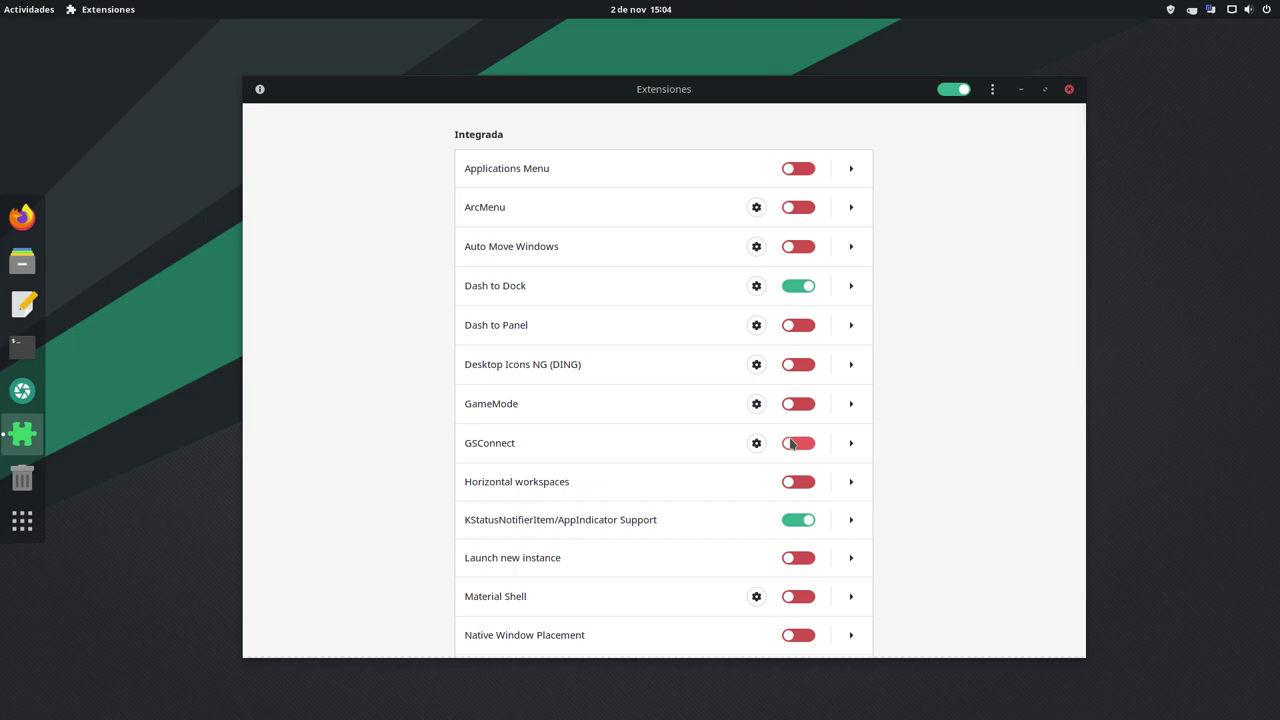
# - Examine the full list of integrated extensions from Applications Menu through Workspace Indicator, and close the Extensiones window
pyautogui.scroll(-3, 680, 455)
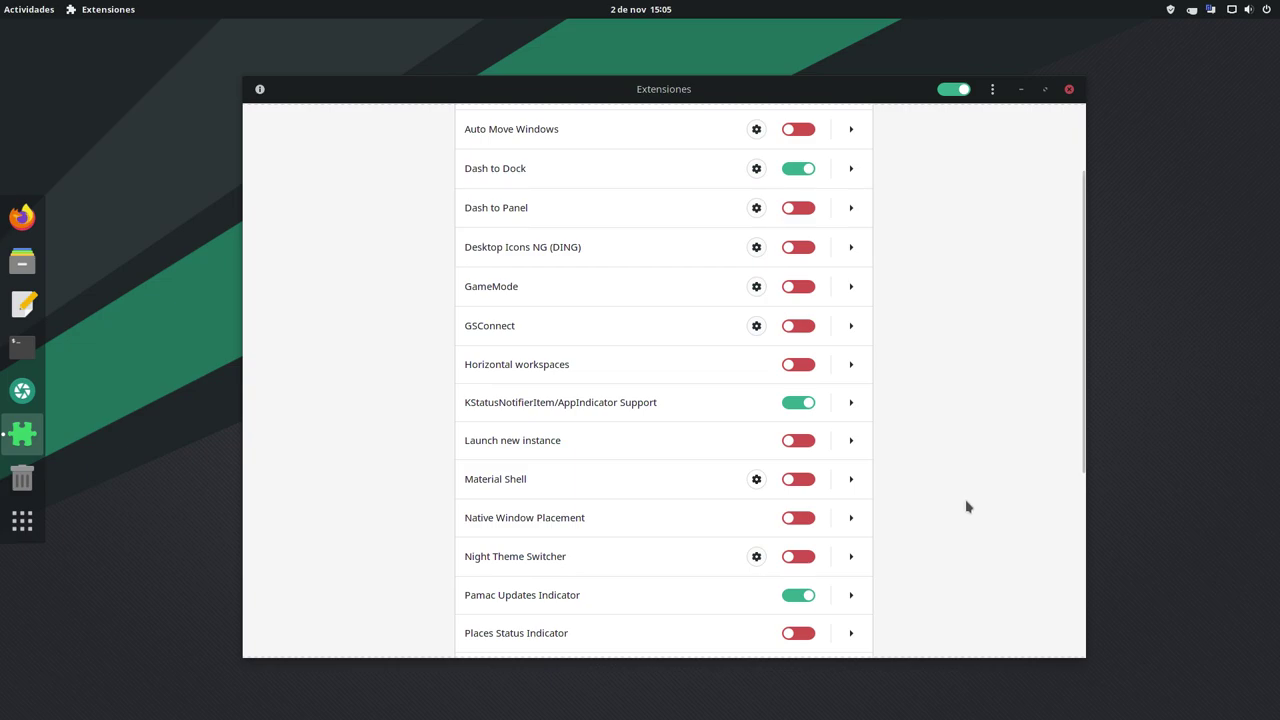
pyautogui.scroll(-6, 966, 507)
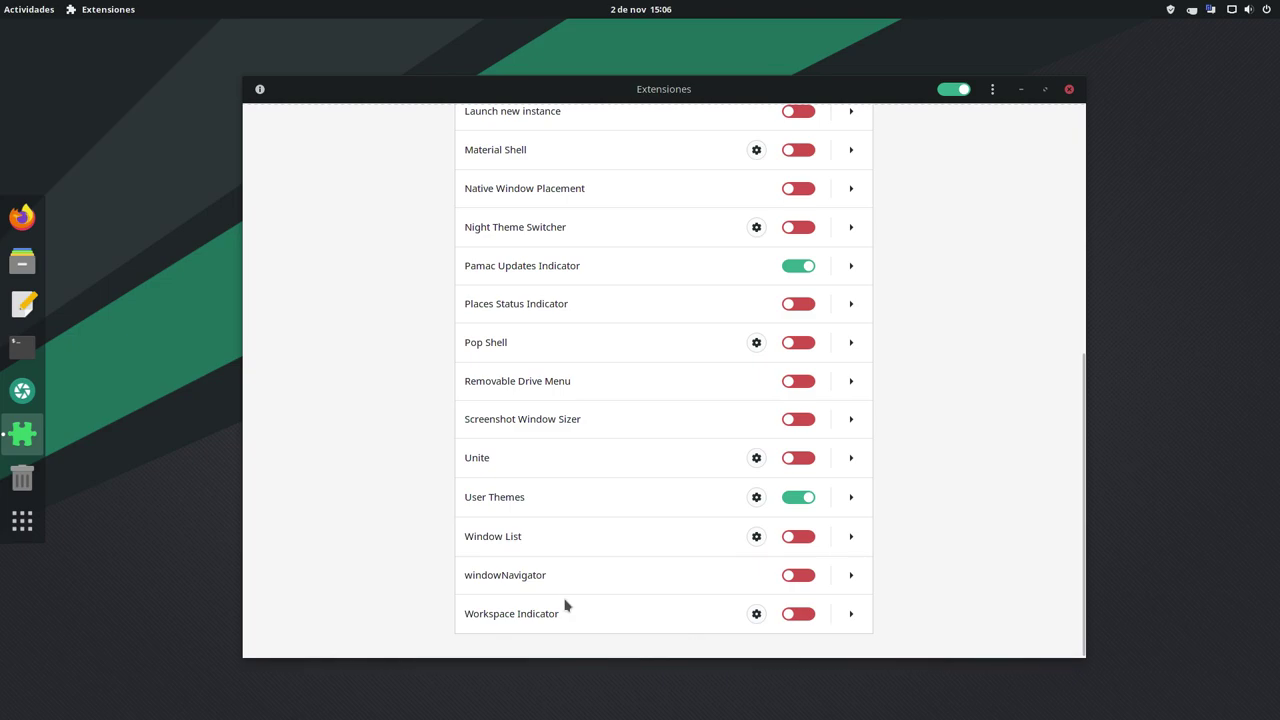
pyautogui.scroll(5, 585, 514)
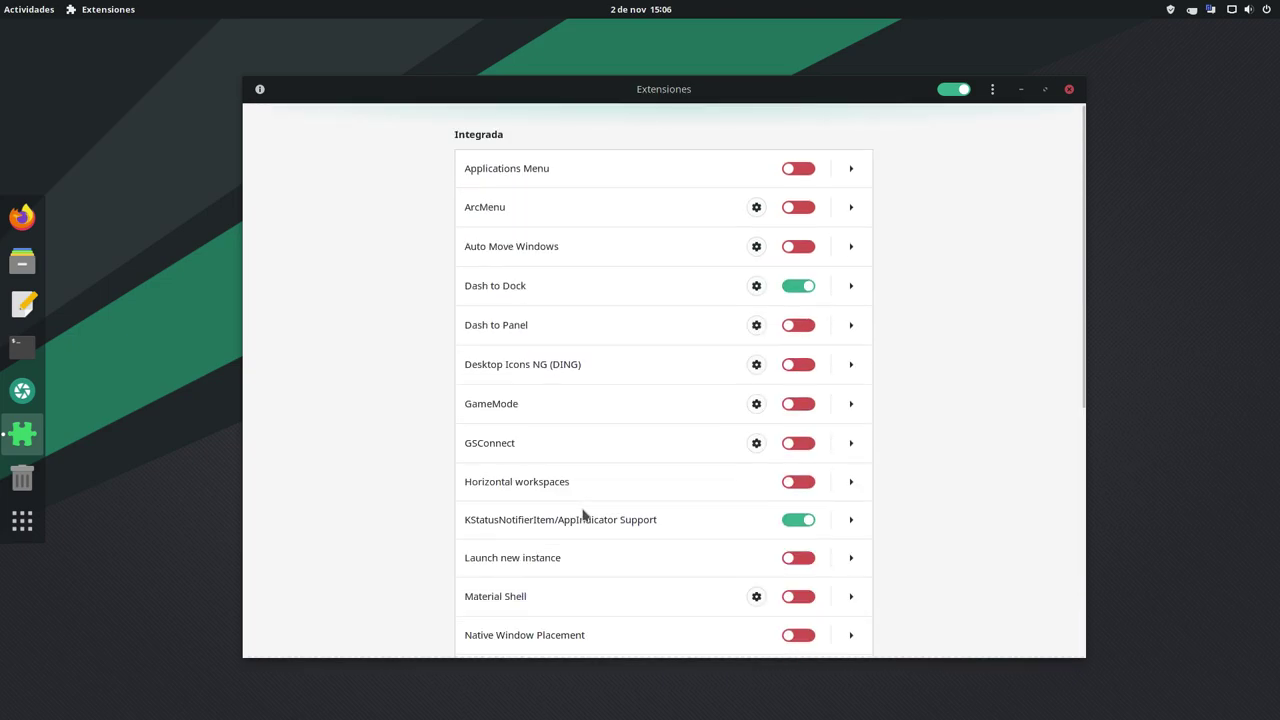
pyautogui.scroll(-5, 585, 514)
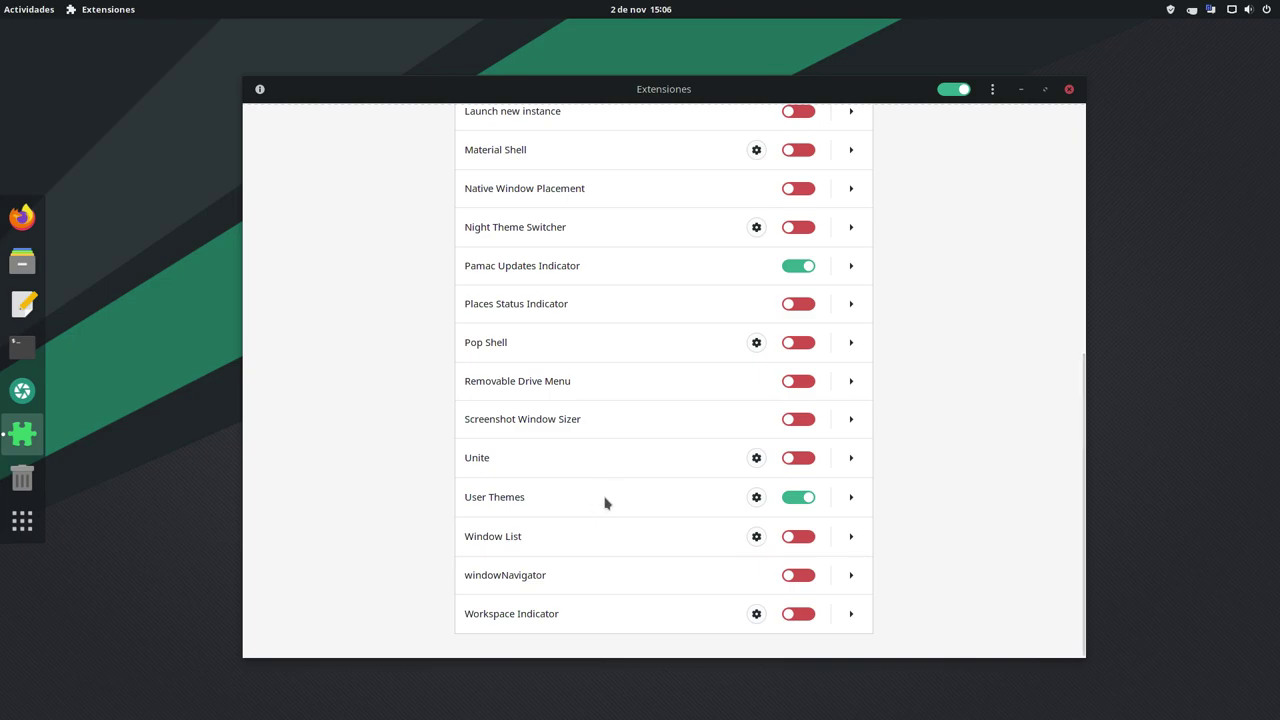
pyautogui.scroll(5, 606, 500)
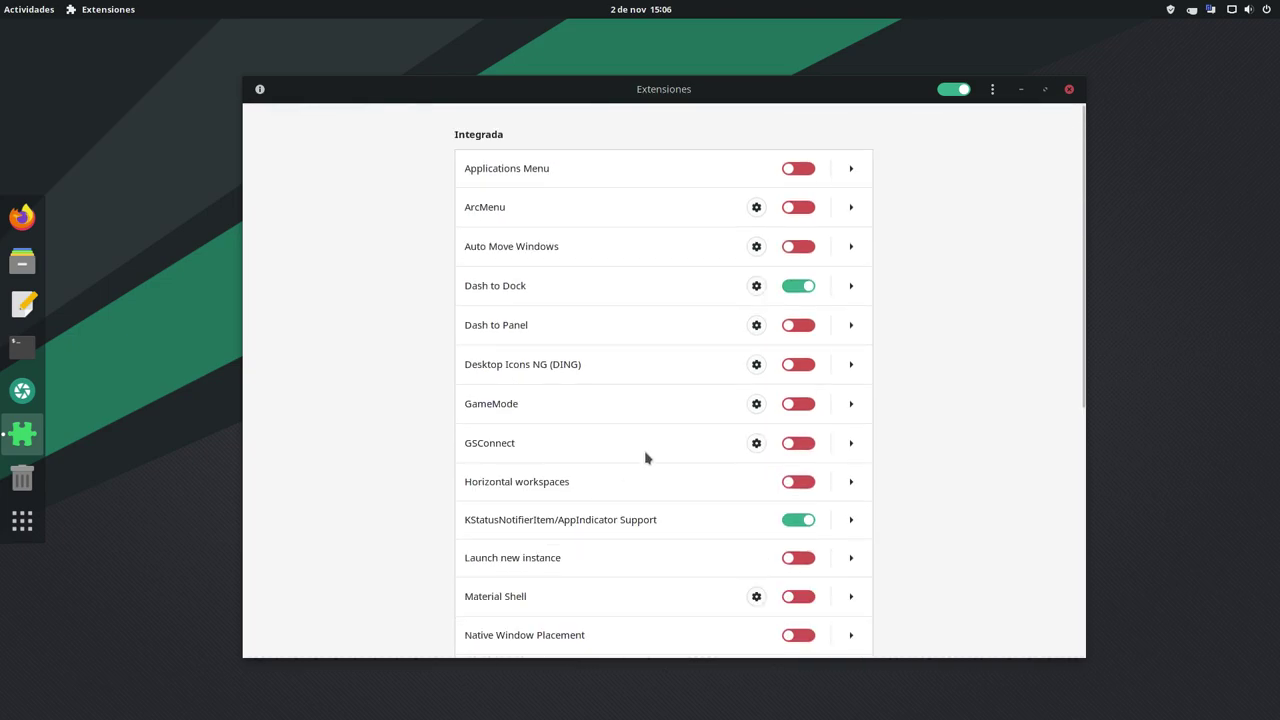
pyautogui.scroll(-1, 815, 484)
pyautogui.scroll(-1, 810, 484)
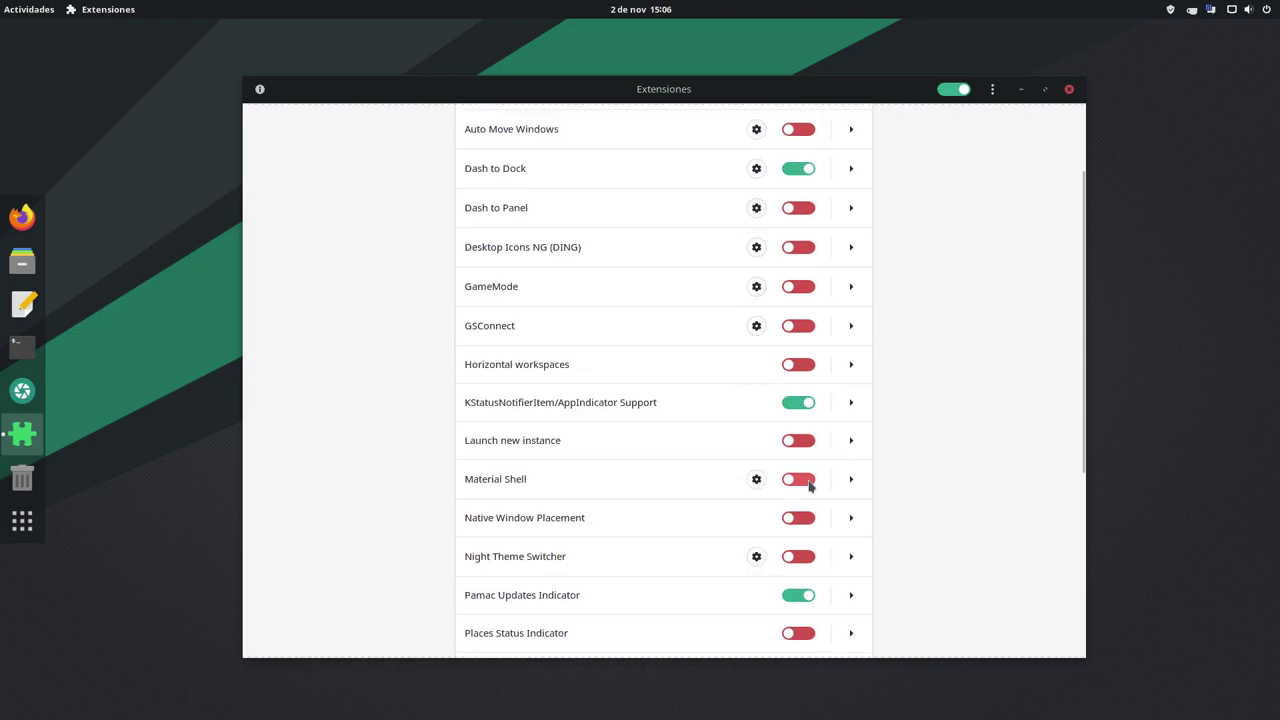
pyautogui.scroll(-6, 794, 540)
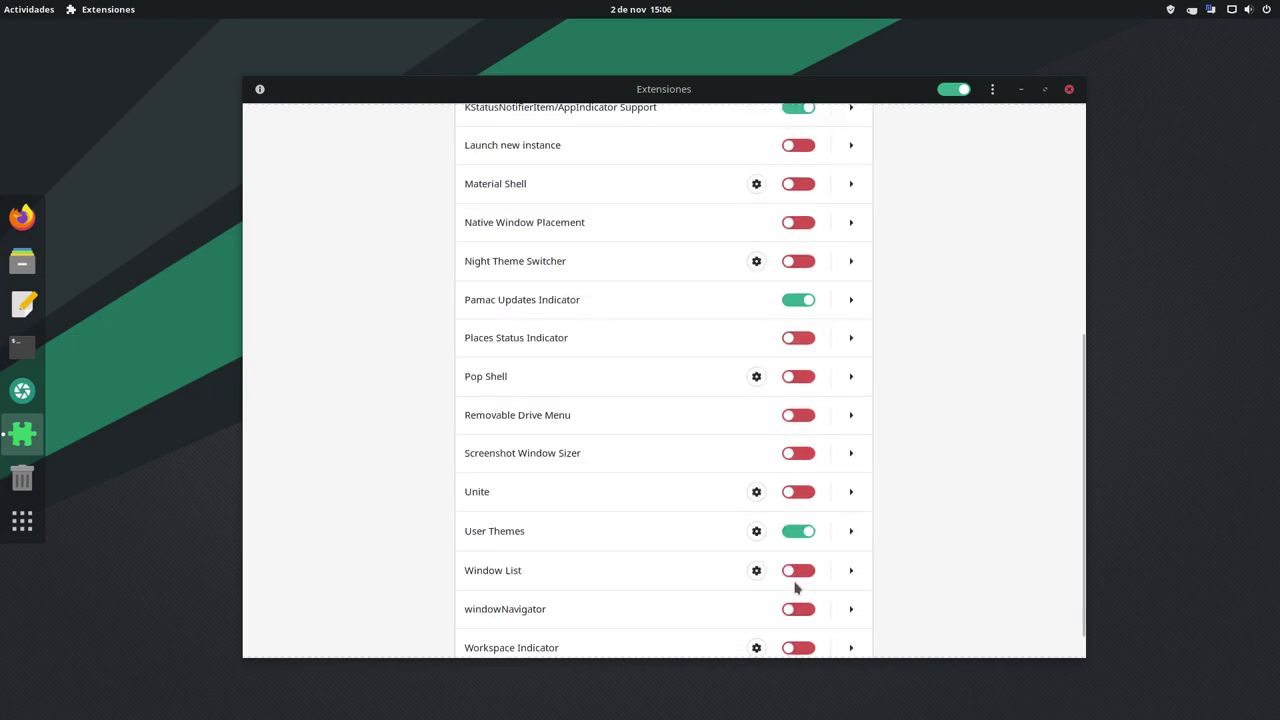
pyautogui.scroll(1, 700, 514)
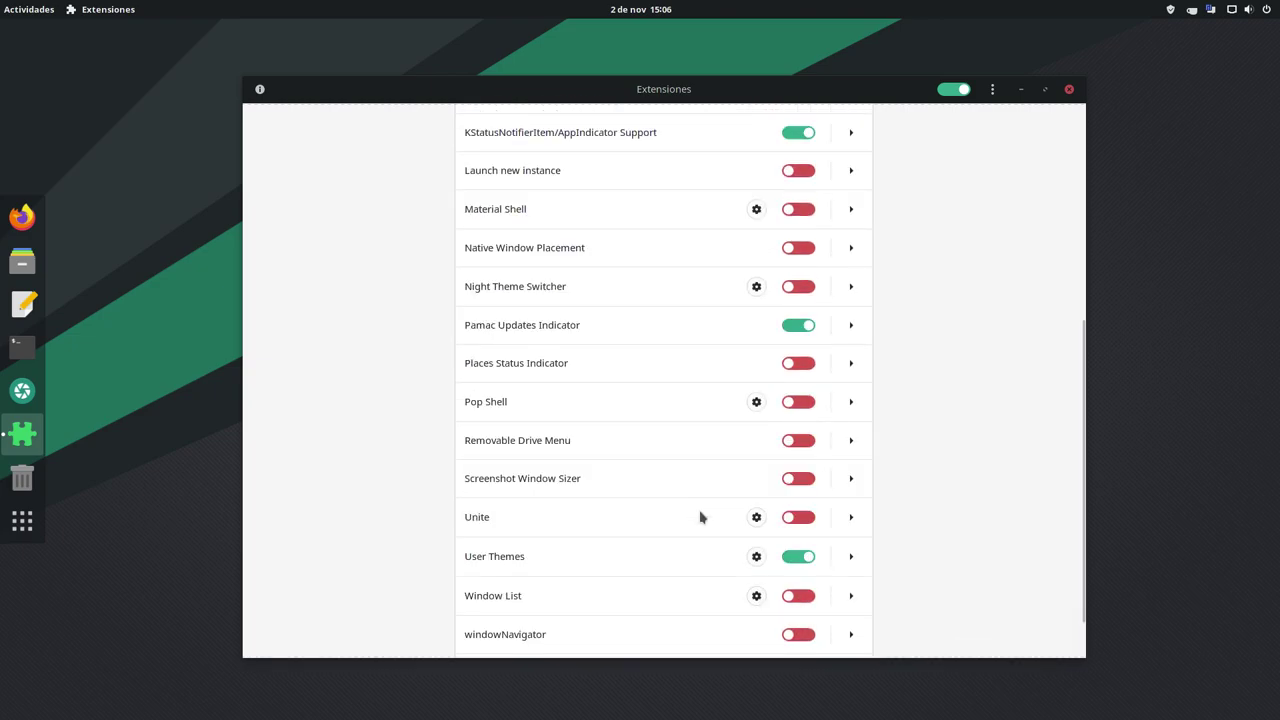
pyautogui.scroll(2, 600, 372)
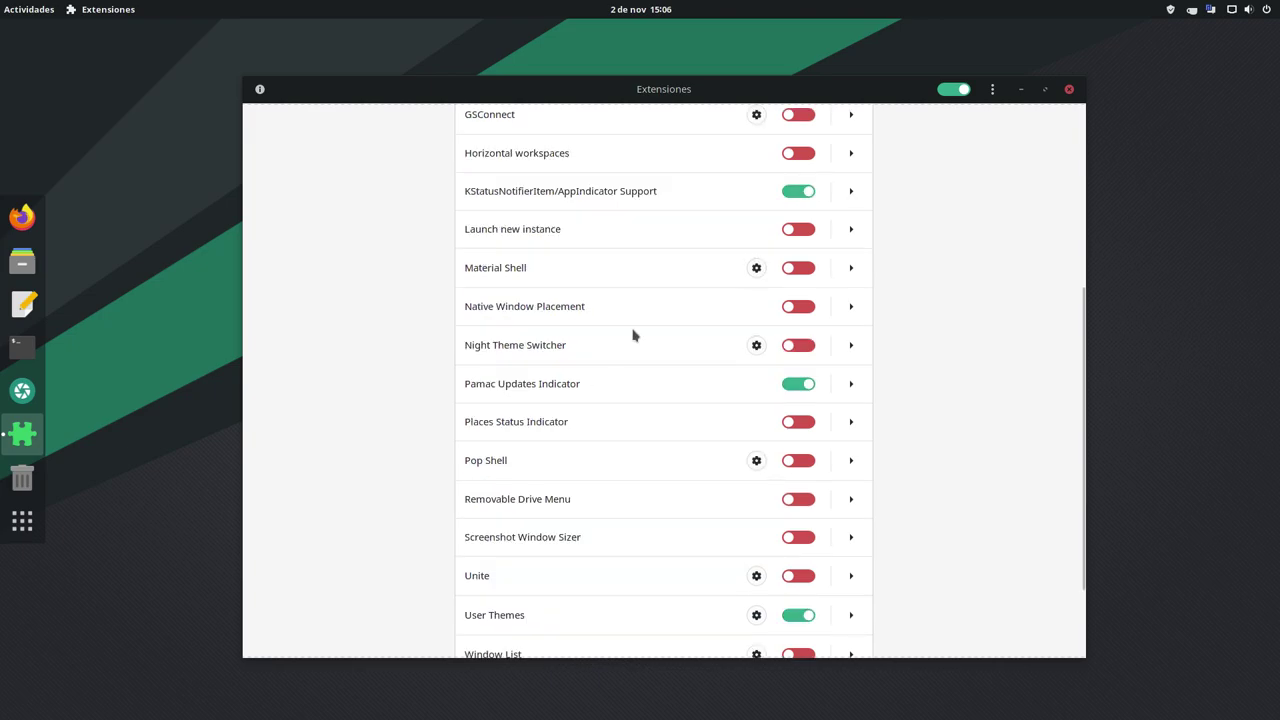
pyautogui.scroll(2, 605, 424)
pyautogui.scroll(2, 605, 424)
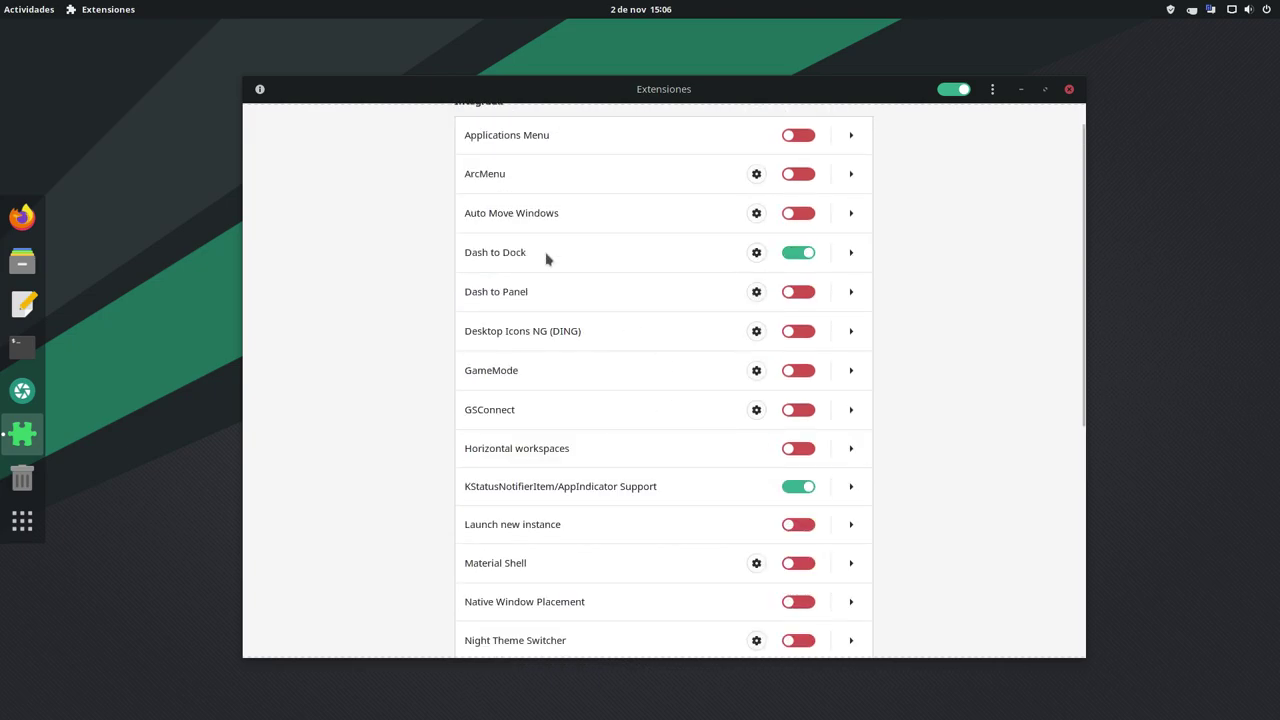
pyautogui.scroll(1, 597, 403)
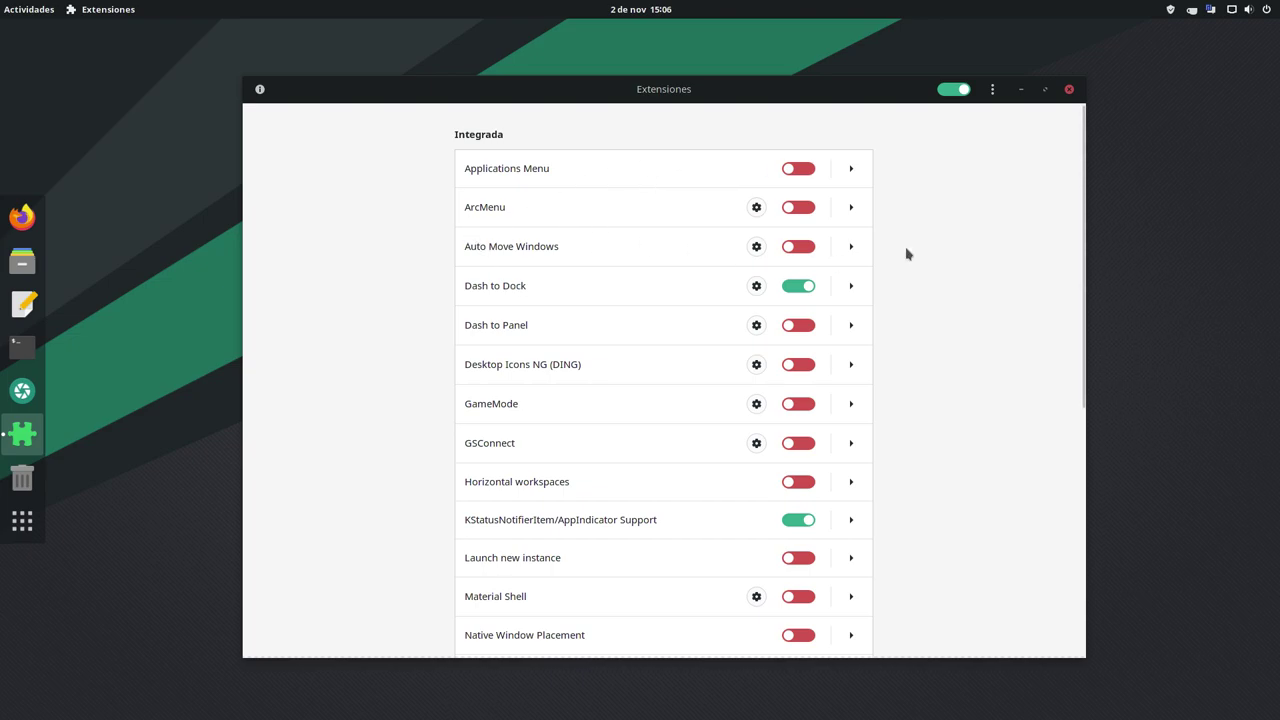
pyautogui.click(1069, 89)
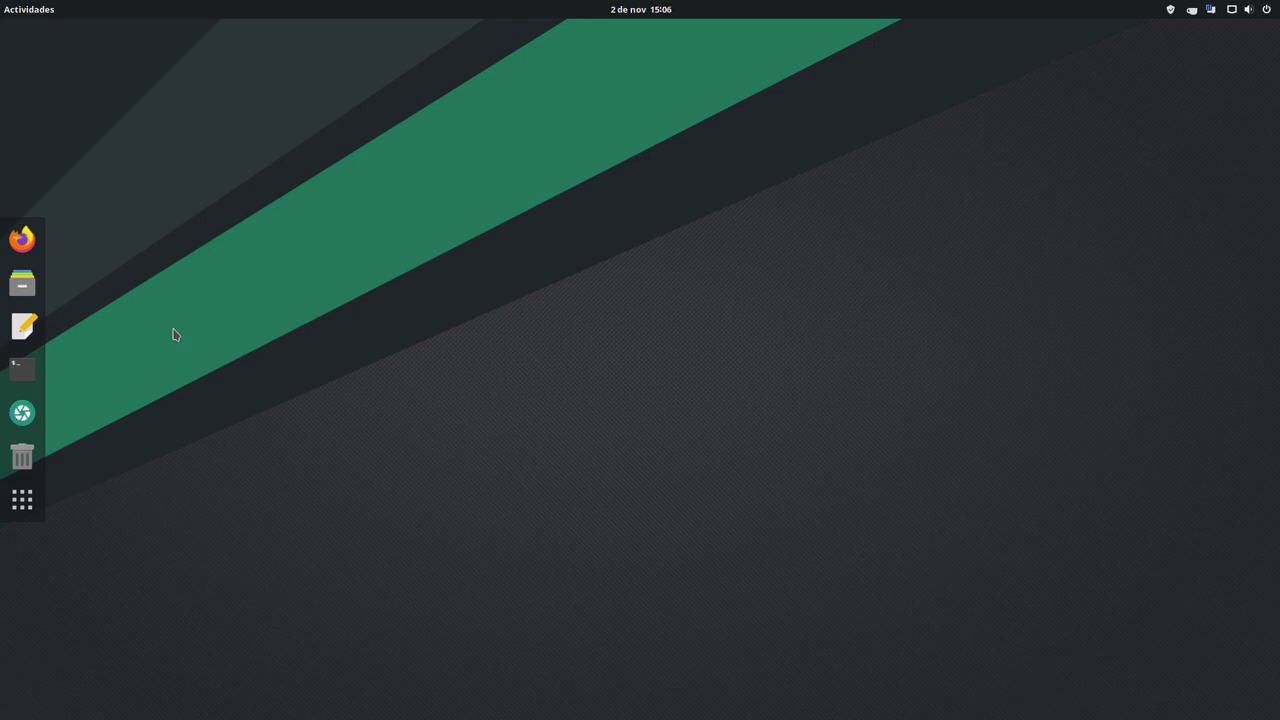
# - Launch the Firmware application from the second page of the application grid
pyautogui.click(22, 500)
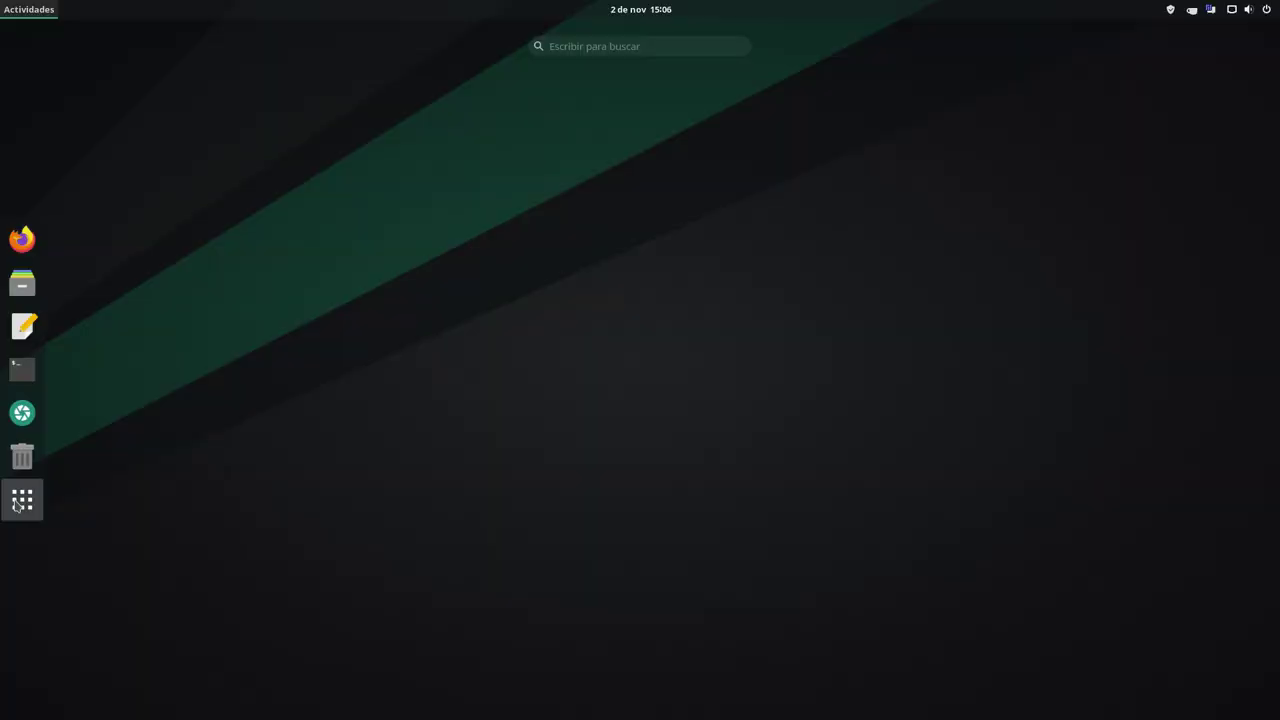
pyautogui.click(1264, 403)
pyautogui.scroll(-1, 629, 423)
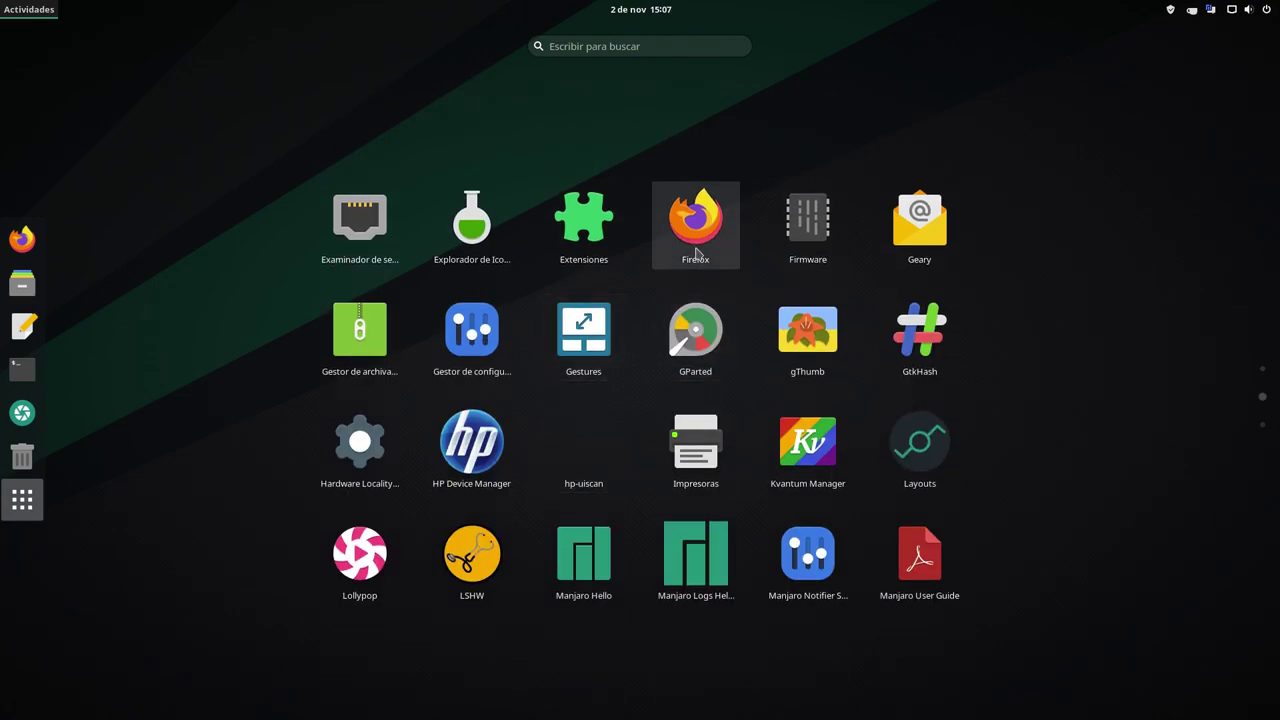
pyautogui.click(813, 246)
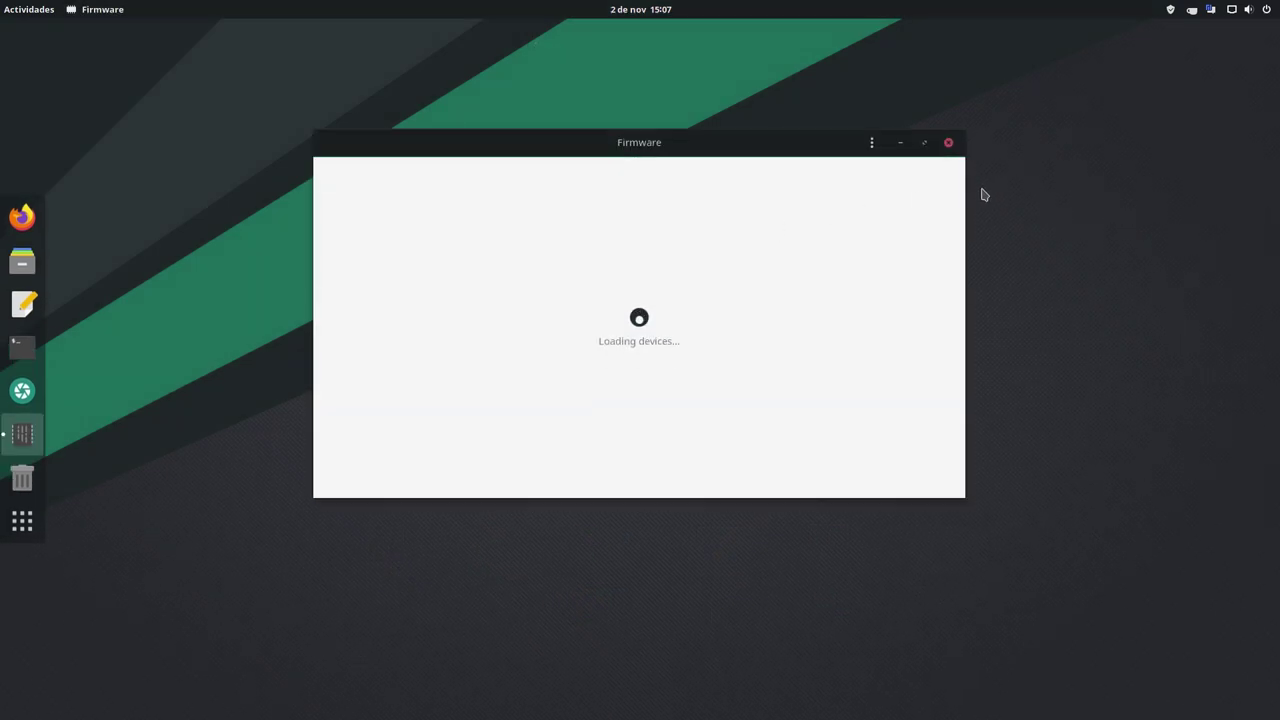
# - Close the Firmware window and launch Retoques from the third page of the application grid
pyautogui.click(950, 144)
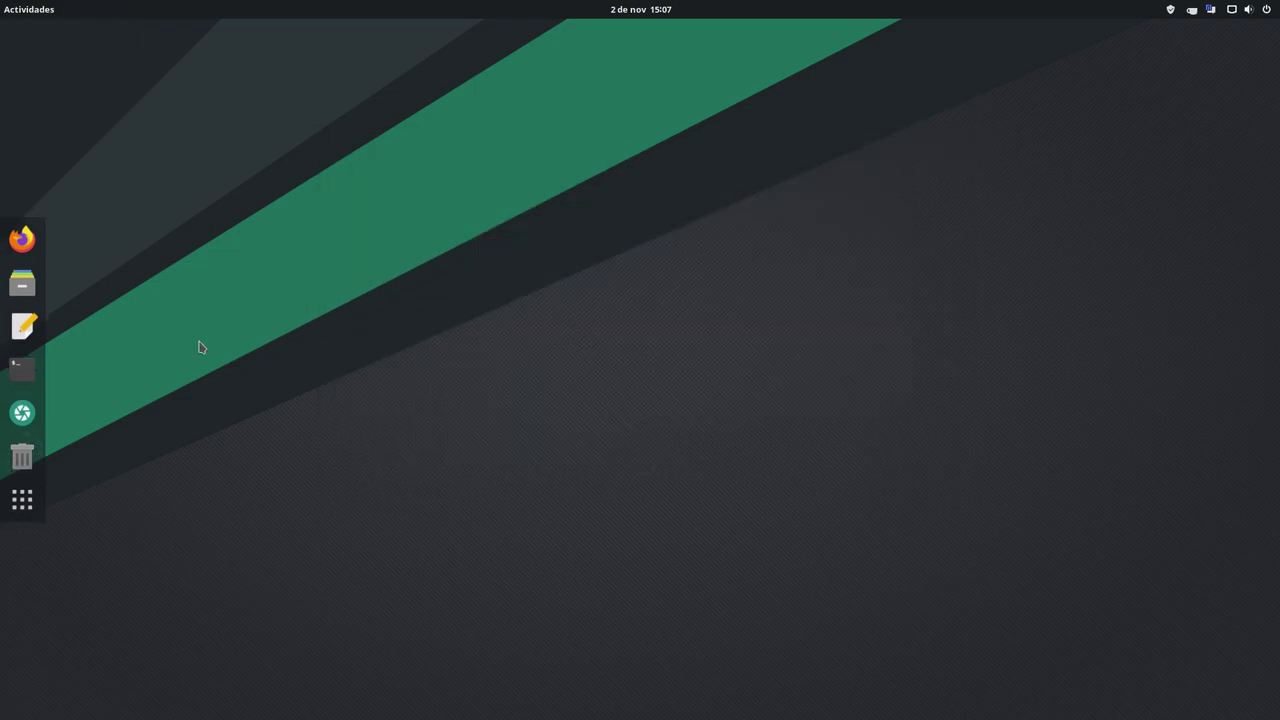
pyautogui.click(22, 500)
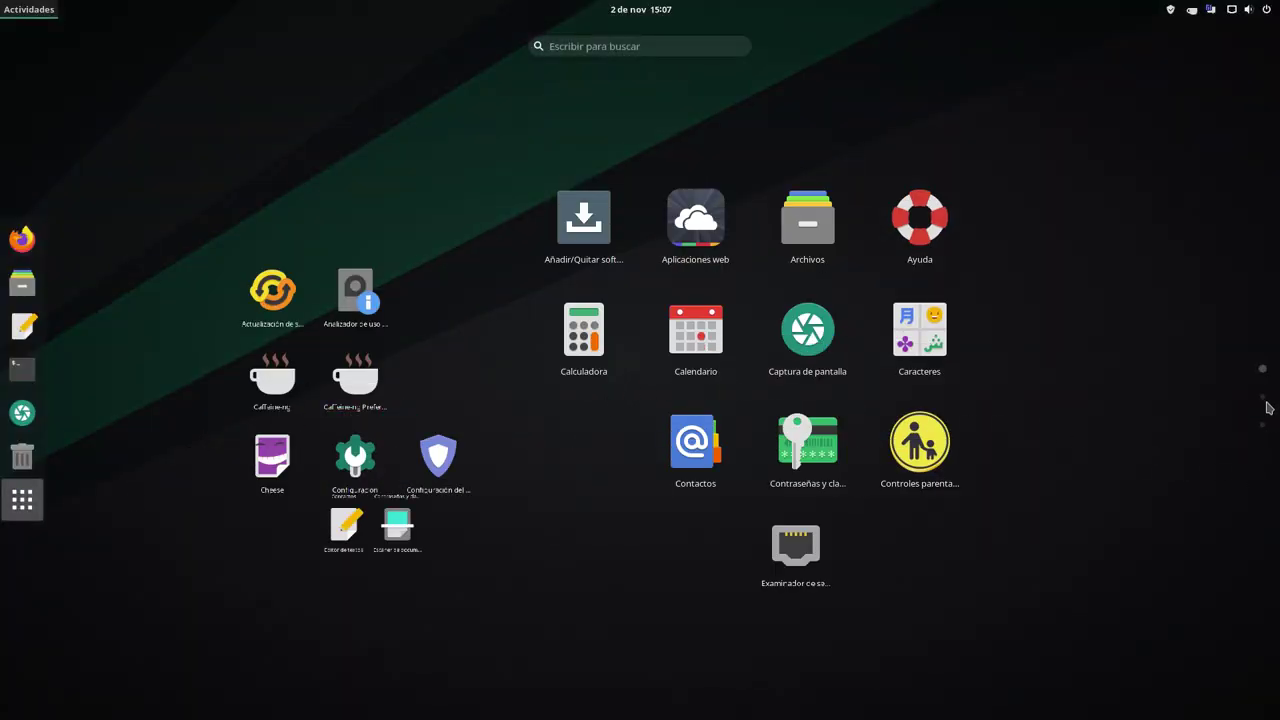
pyautogui.click(1263, 398)
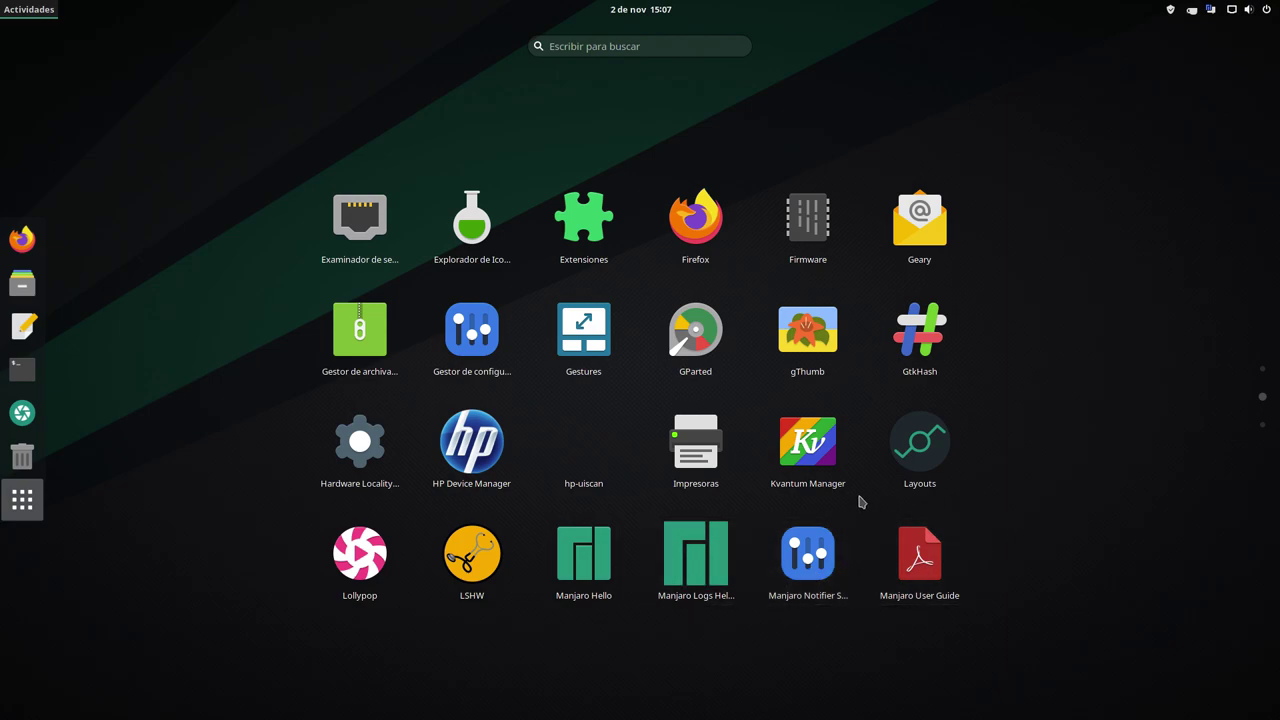
pyautogui.scroll(-1, 810, 565)
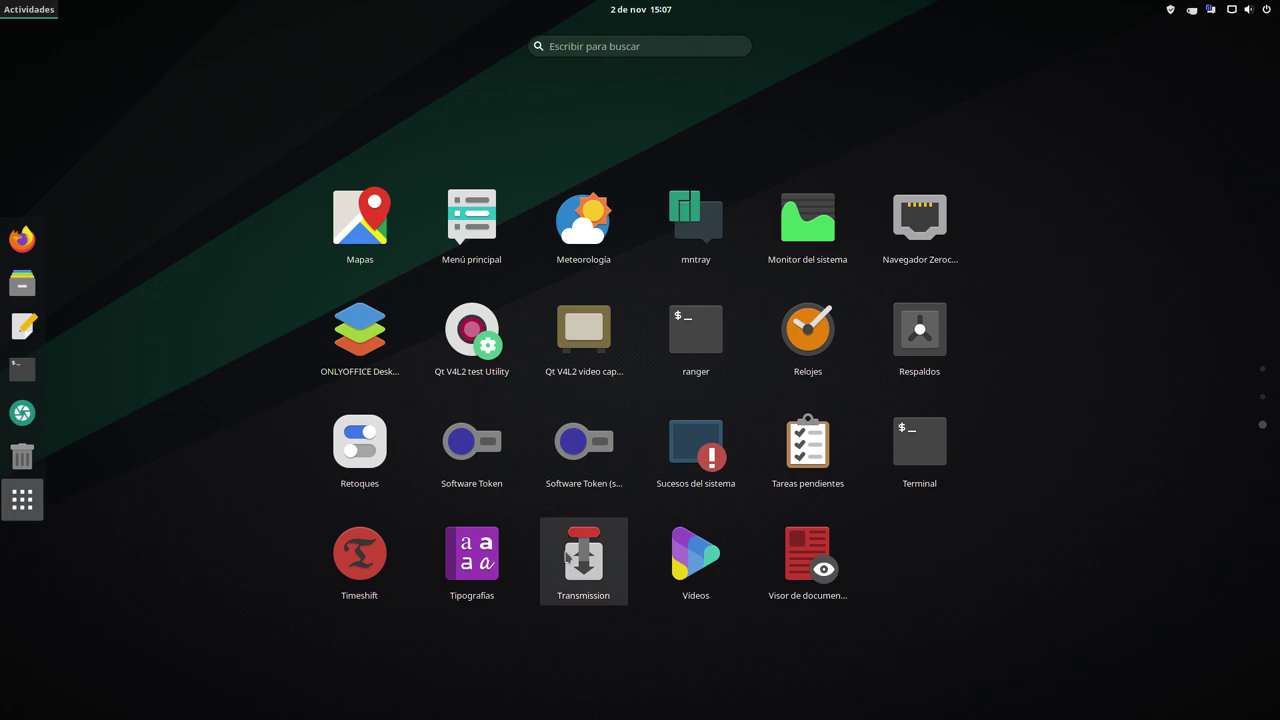
pyautogui.click(368, 446)
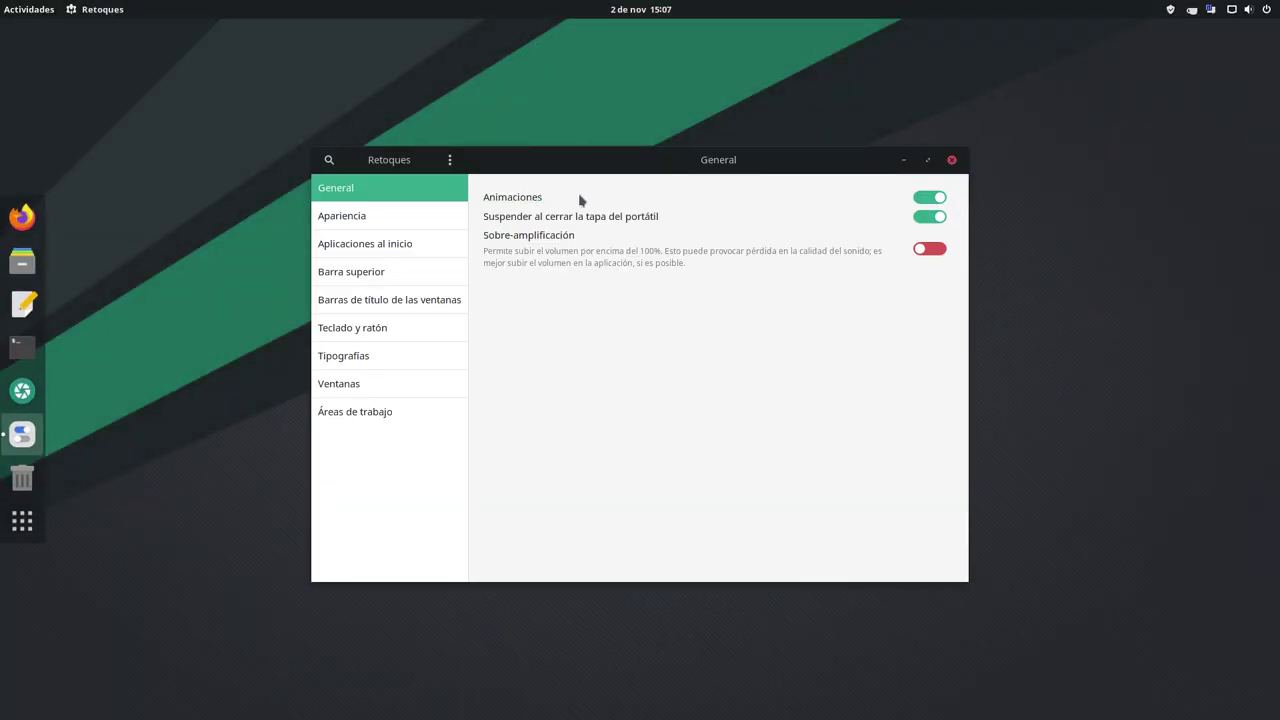
# - Enlarge the Retoques window and reposition it near the middle of the desktop
pyautogui.moveTo(611, 171); pyautogui.dragTo(542, 128)
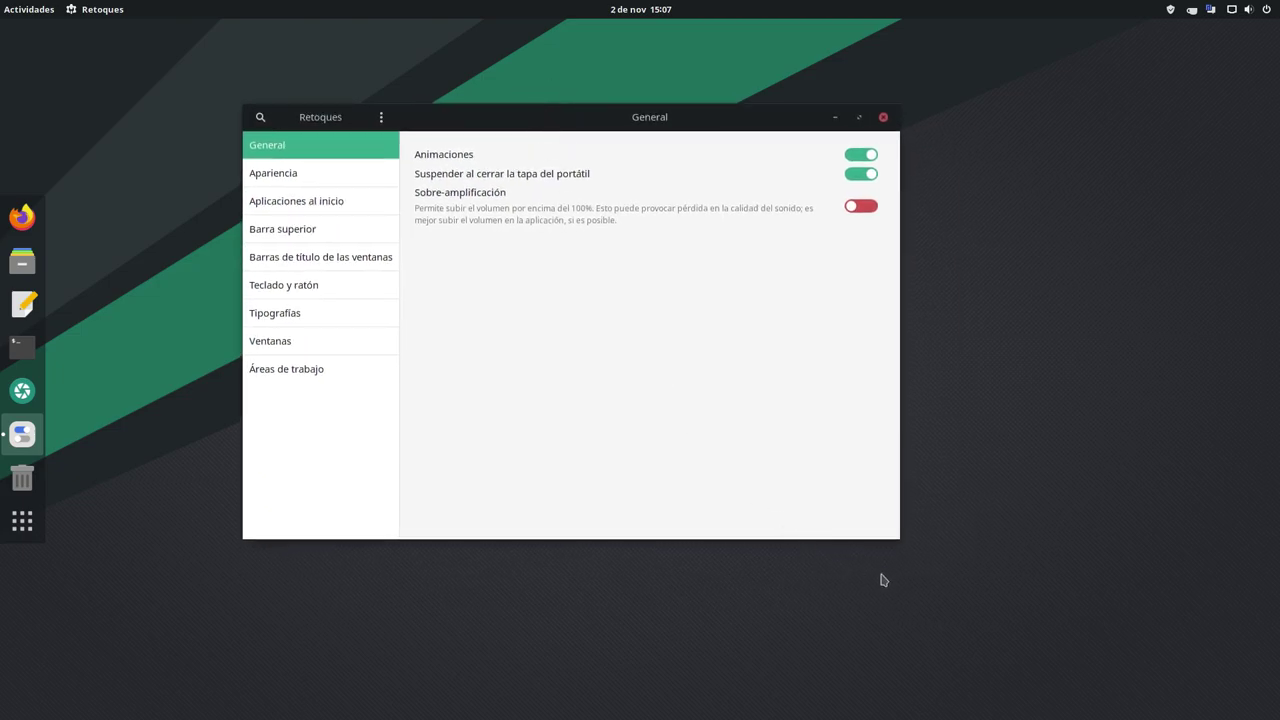
pyautogui.moveTo(895, 538); pyautogui.dragTo(1084, 632)
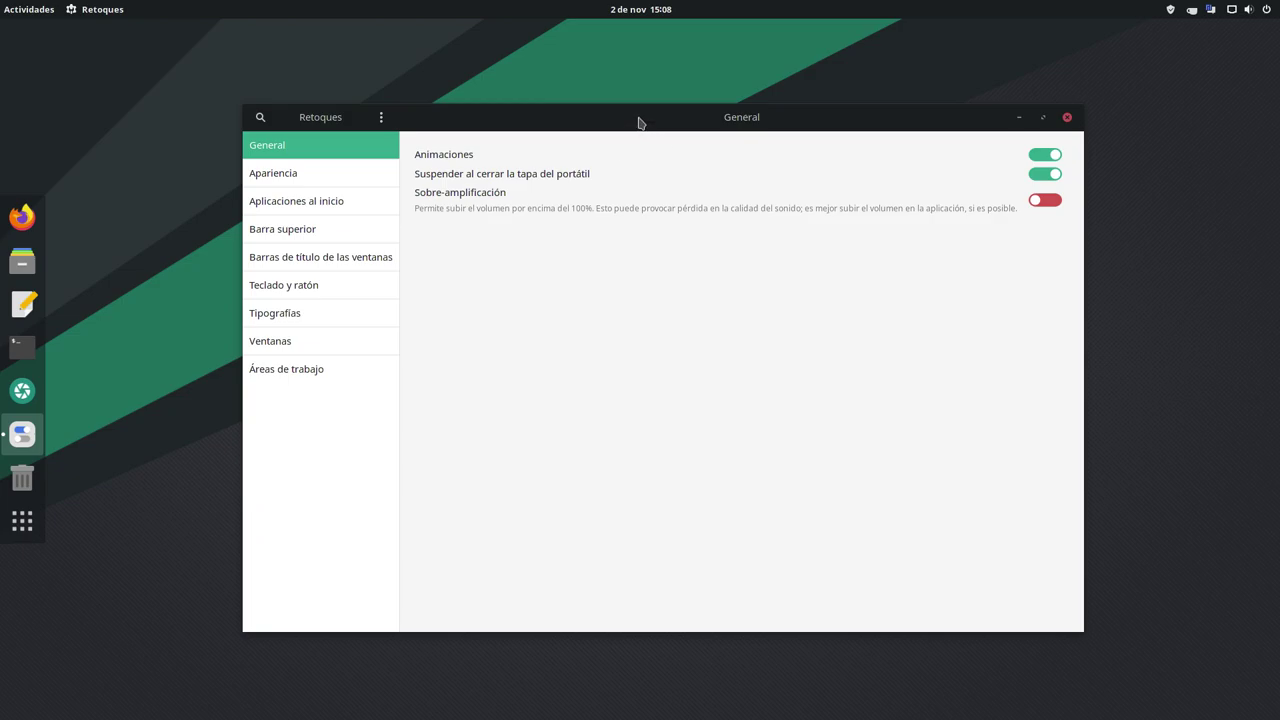
pyautogui.moveTo(640, 122); pyautogui.dragTo(677, 123)
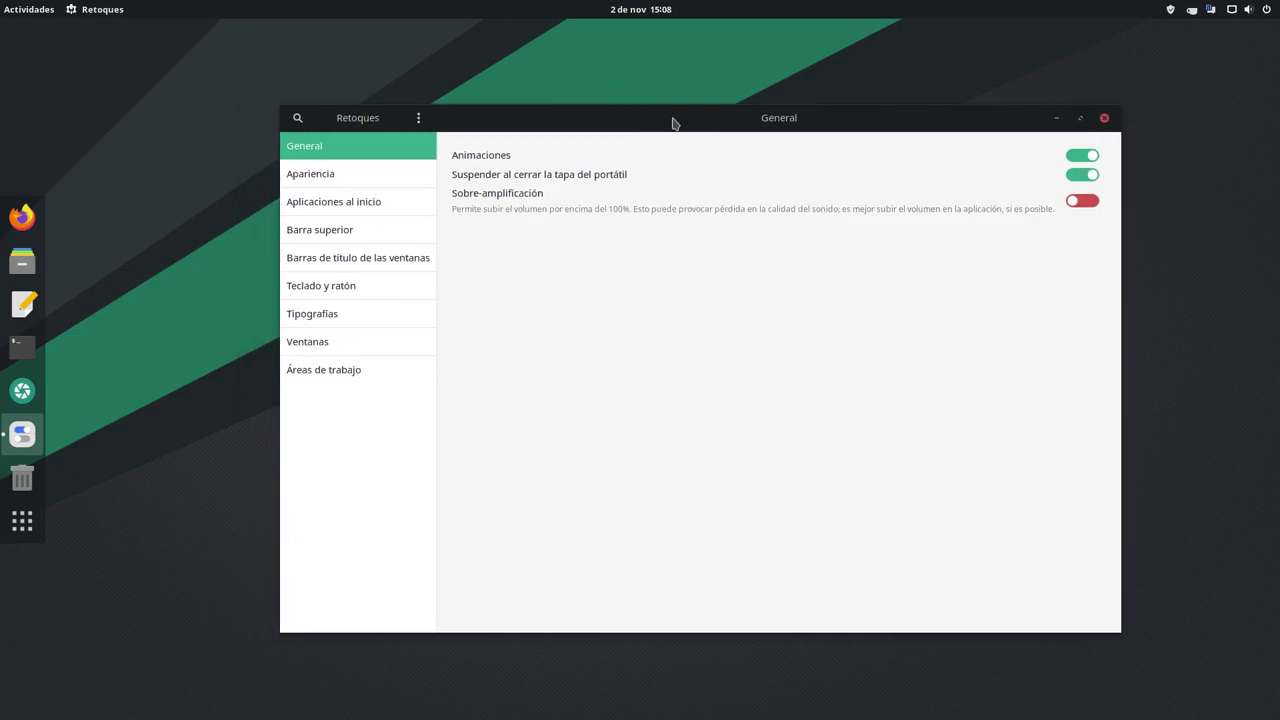
# - Review the Apariencia themes and backgrounds and the Aplicaciones al inicio list in Retoques
pyautogui.click(340, 173)
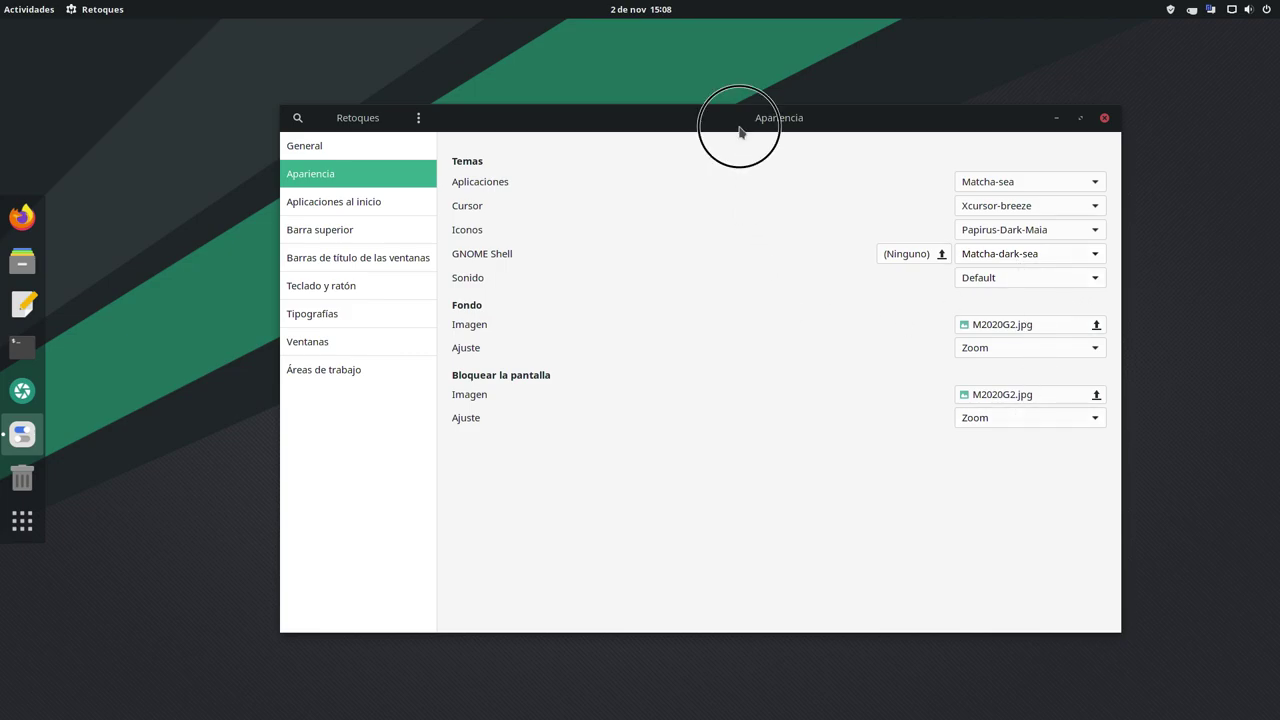
pyautogui.moveTo(740, 126); pyautogui.dragTo(698, 115)
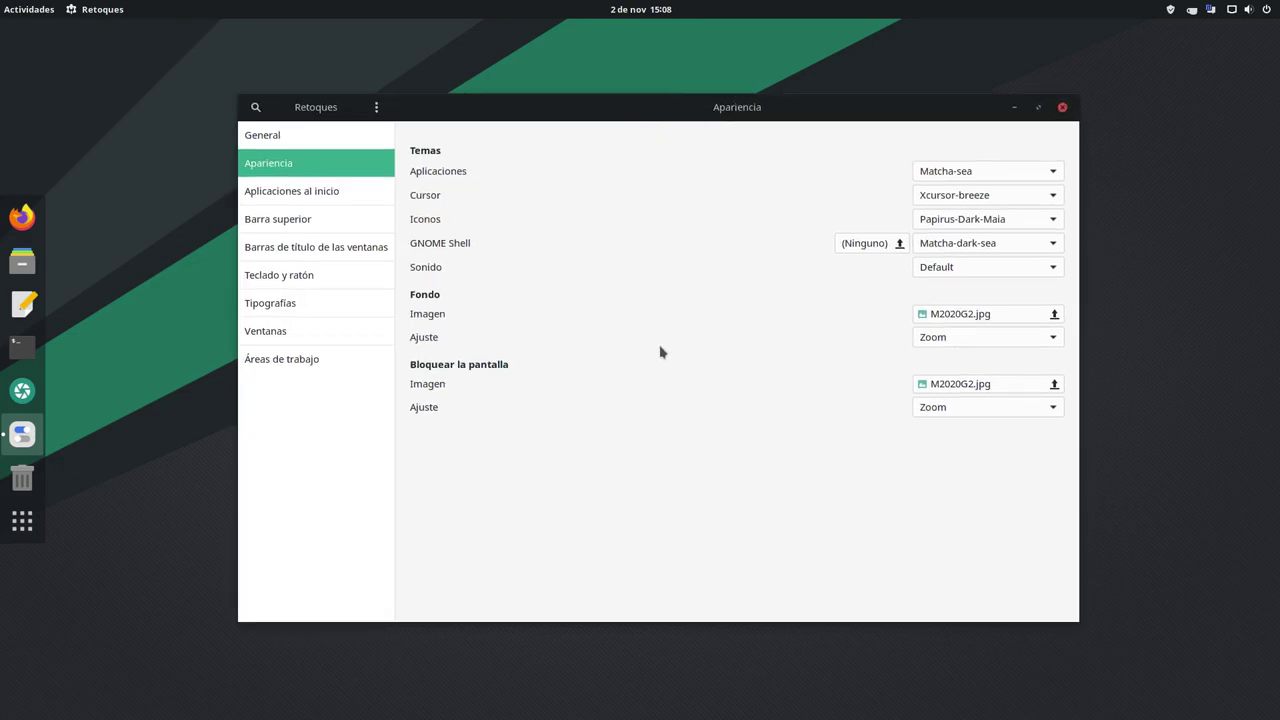
pyautogui.click(305, 196)
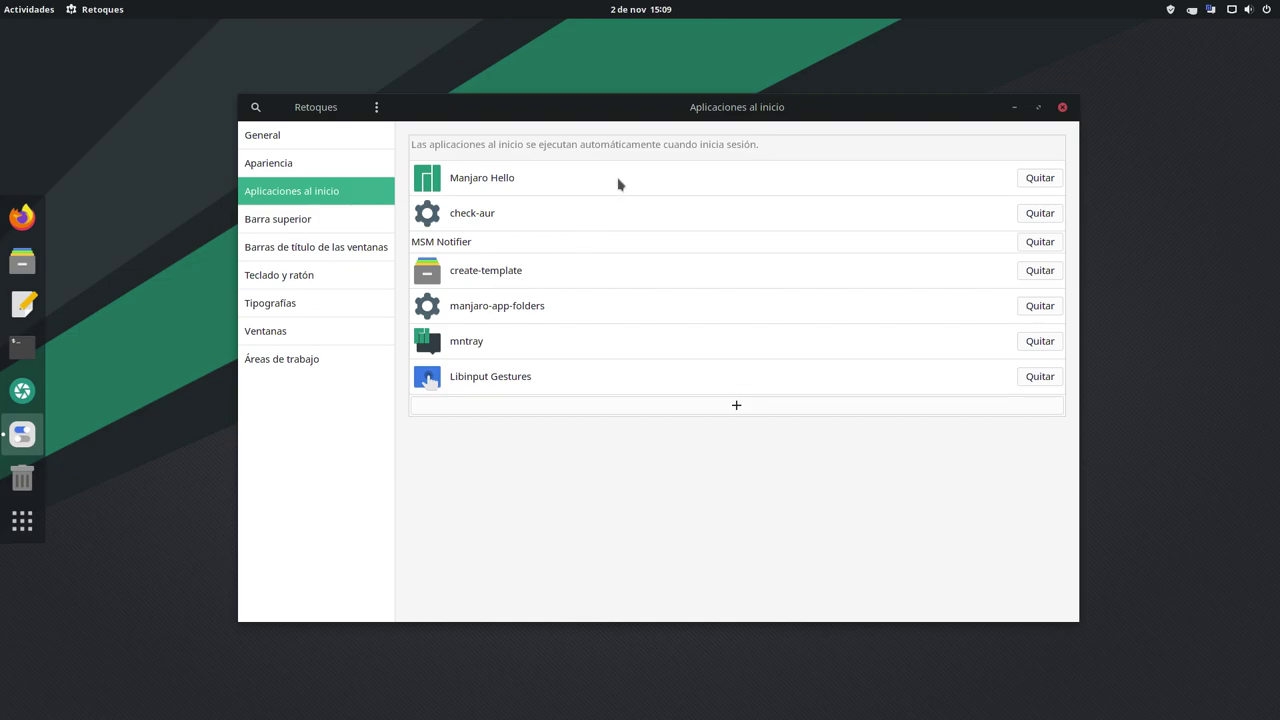
# - Enable the clock's weekday (Día de la semana) and the calendar's week number (Número de la semana), and check them in the desktop calendar
pyautogui.click(317, 218)
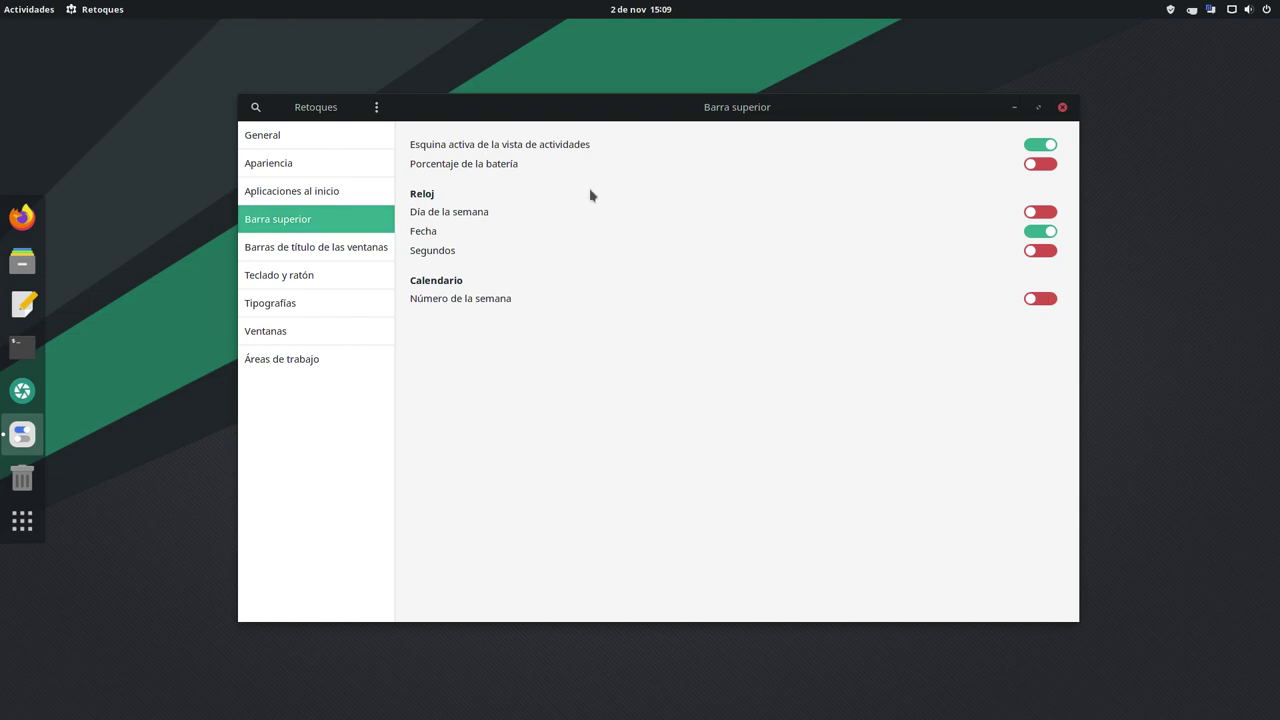
pyautogui.click(1048, 215)
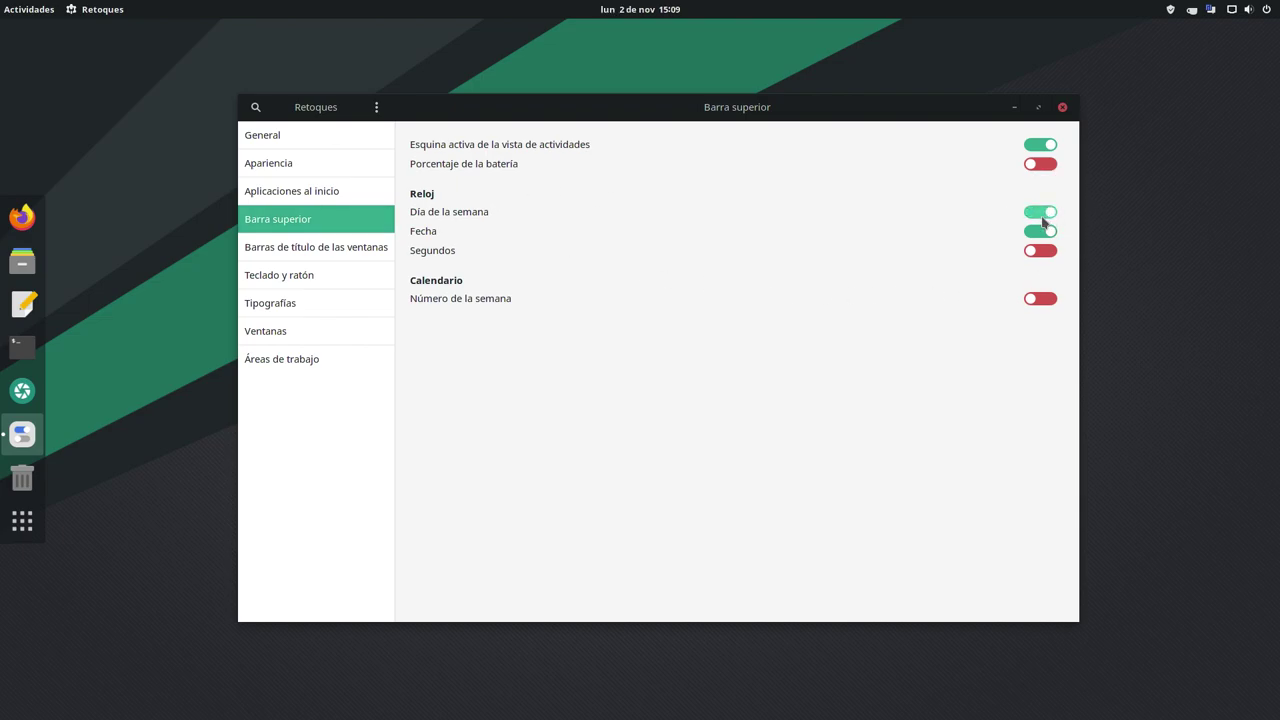
pyautogui.click(1043, 217)
pyautogui.click(1050, 215)
pyautogui.click(1035, 300)
pyautogui.click(653, 17)
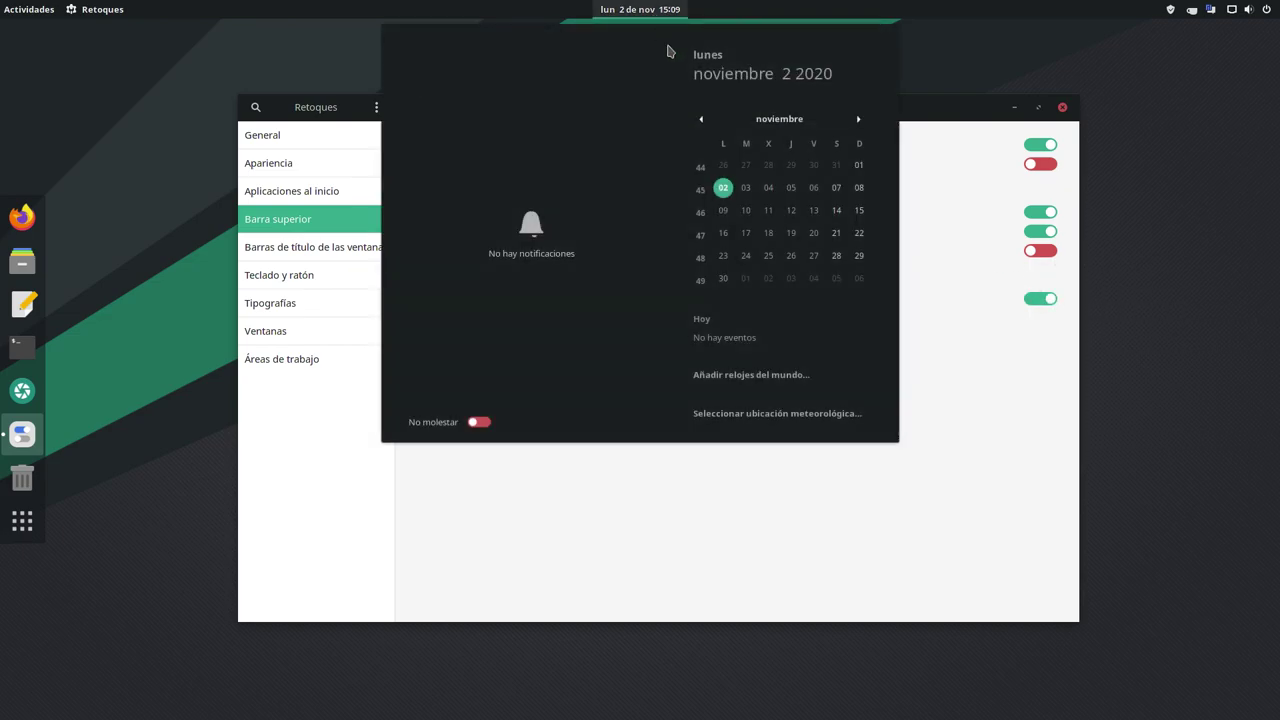
pyautogui.click(815, 484)
# - Review the Retoques pages for title bars, keyboard and mouse, fonts, windows and workspaces, and close Retoques
pyautogui.click(346, 250)
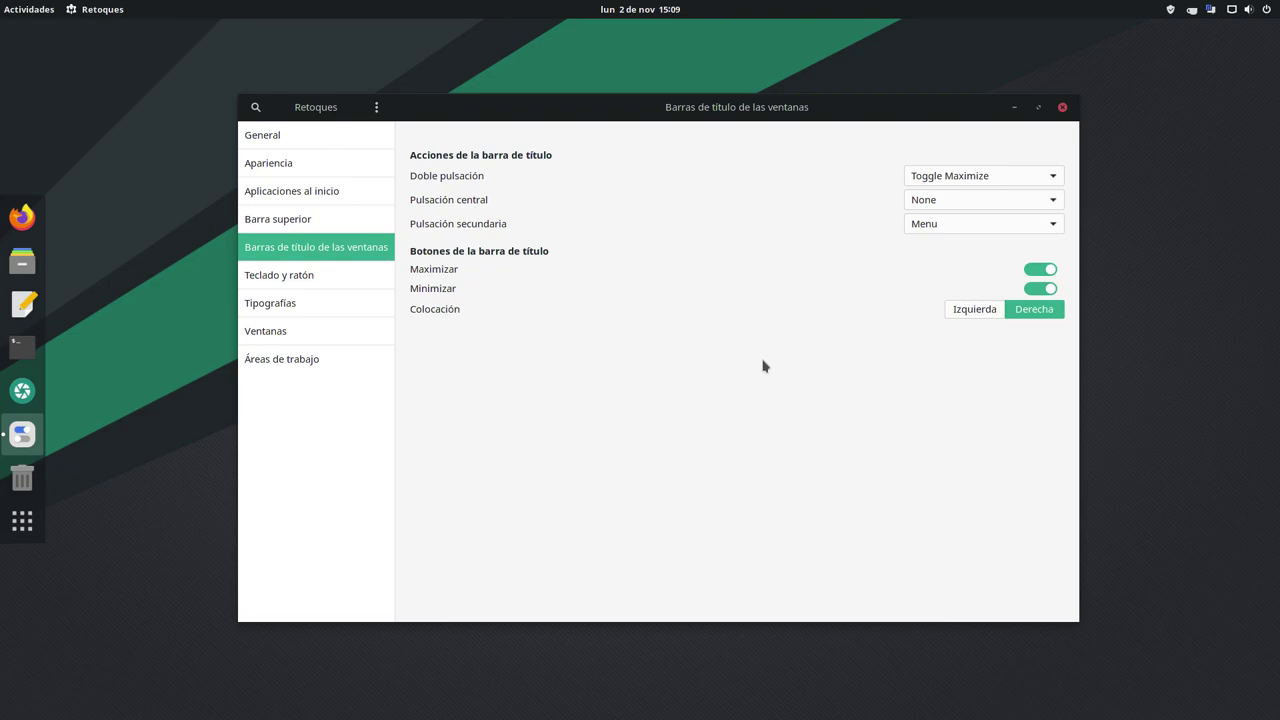
pyautogui.click(303, 279)
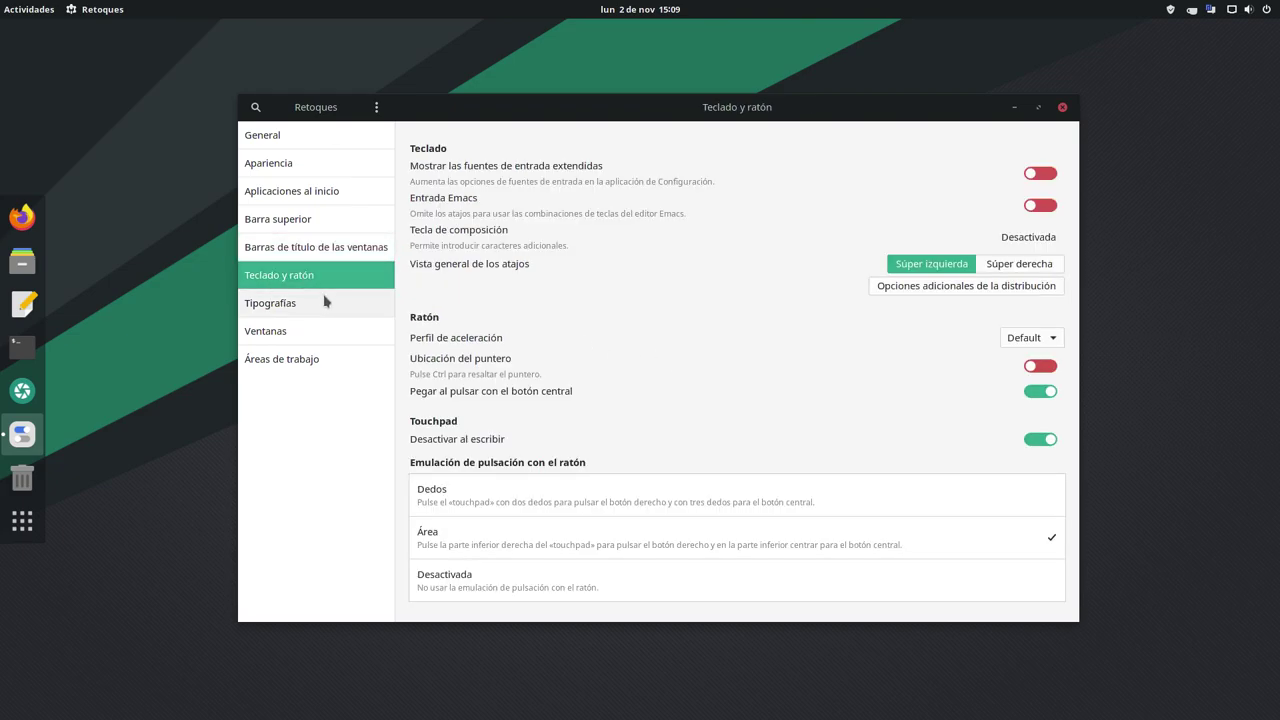
pyautogui.click(300, 310)
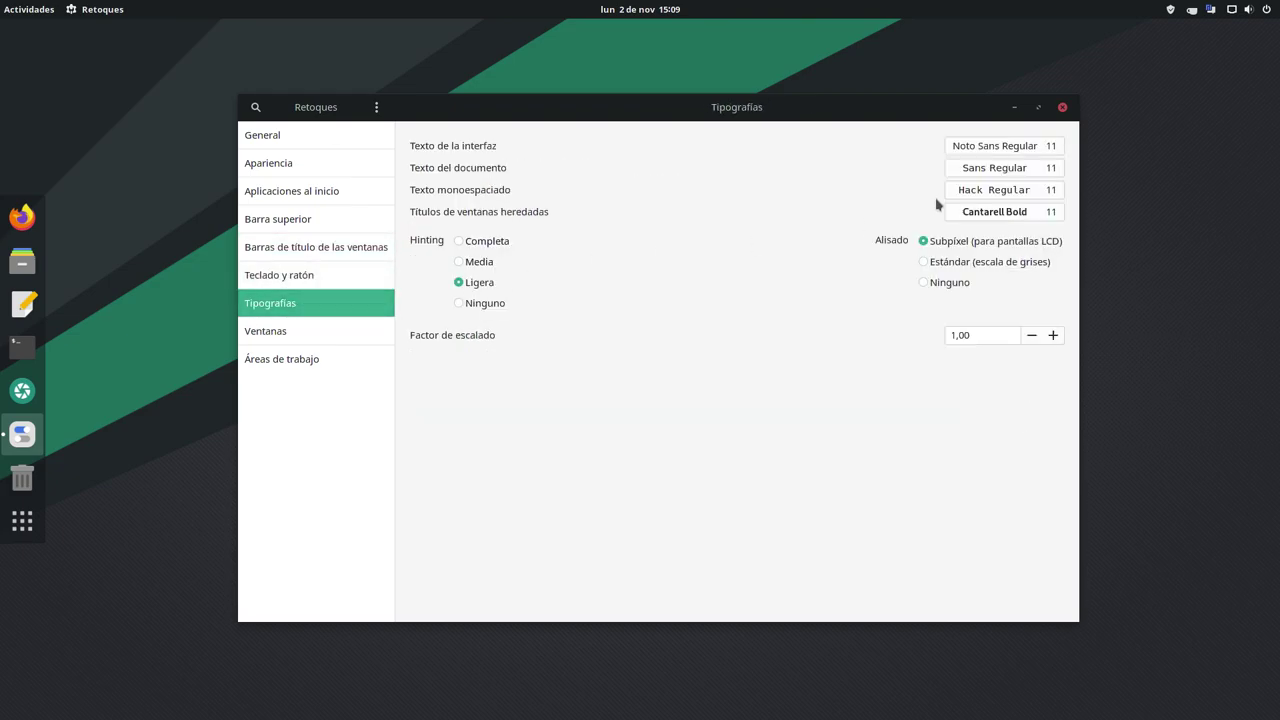
pyautogui.click(326, 330)
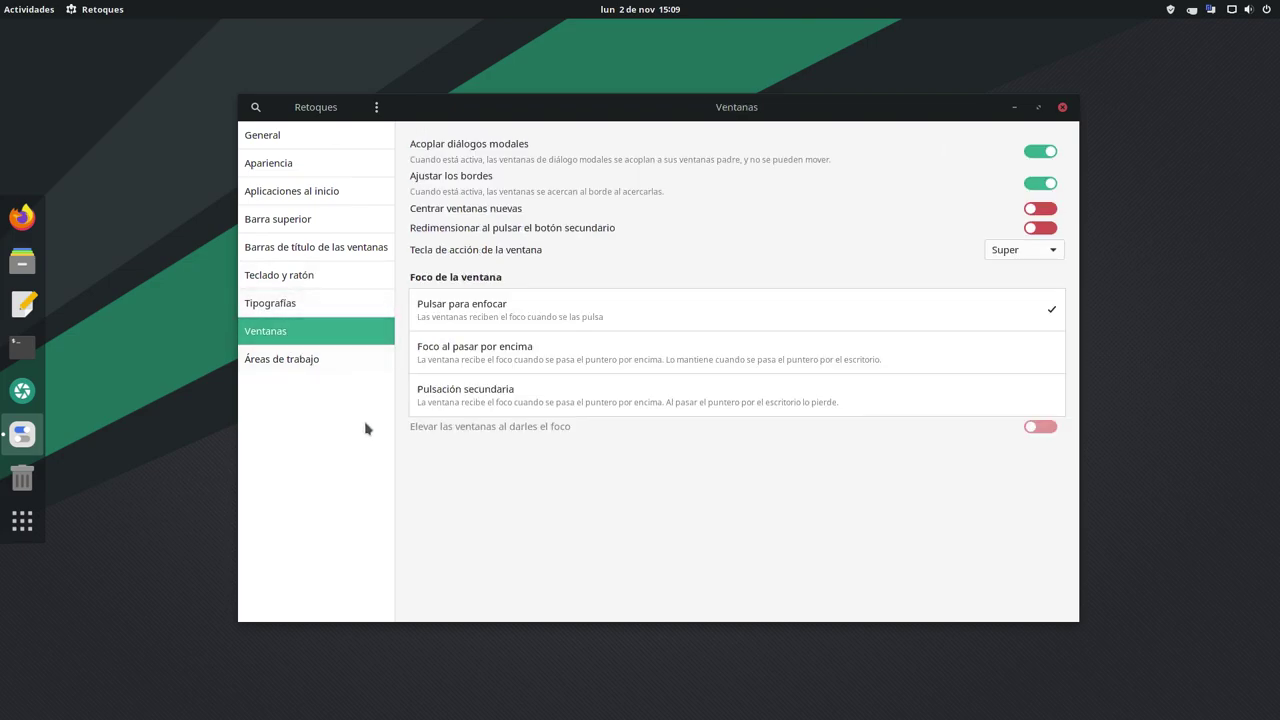
pyautogui.moveTo(614, 110); pyautogui.dragTo(626, 81)
pyautogui.click(277, 331)
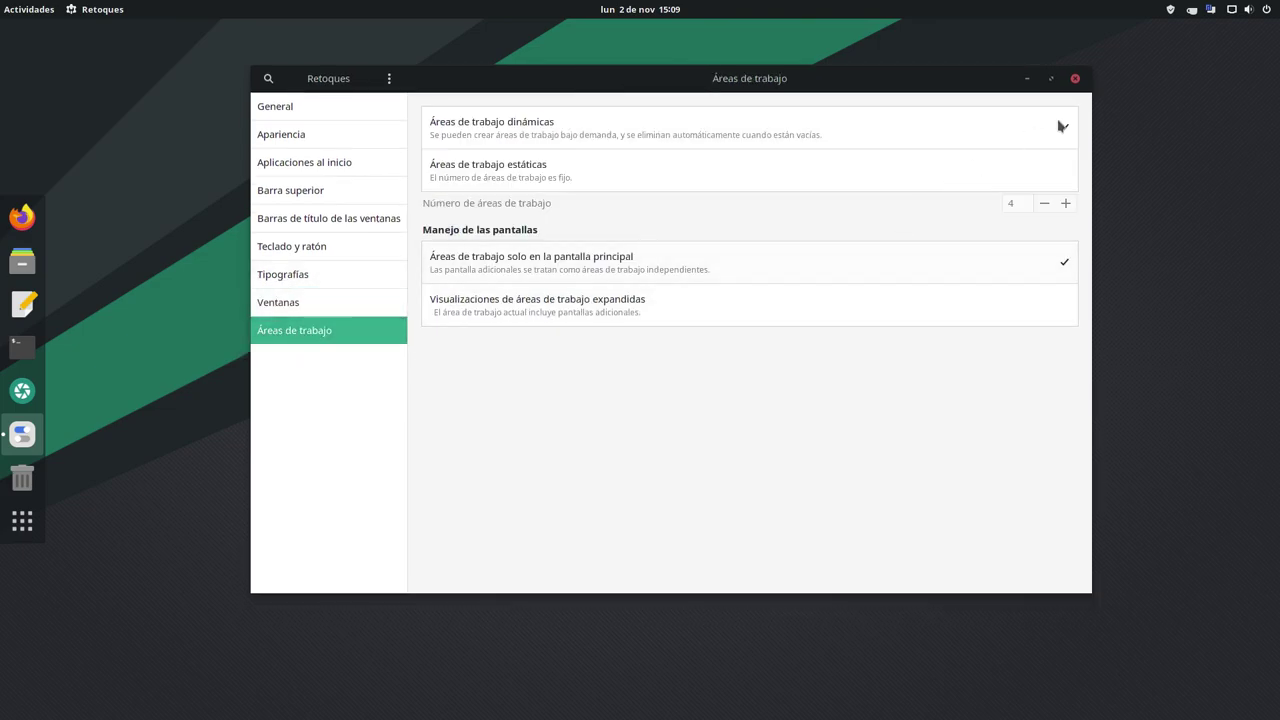
pyautogui.click(1075, 79)
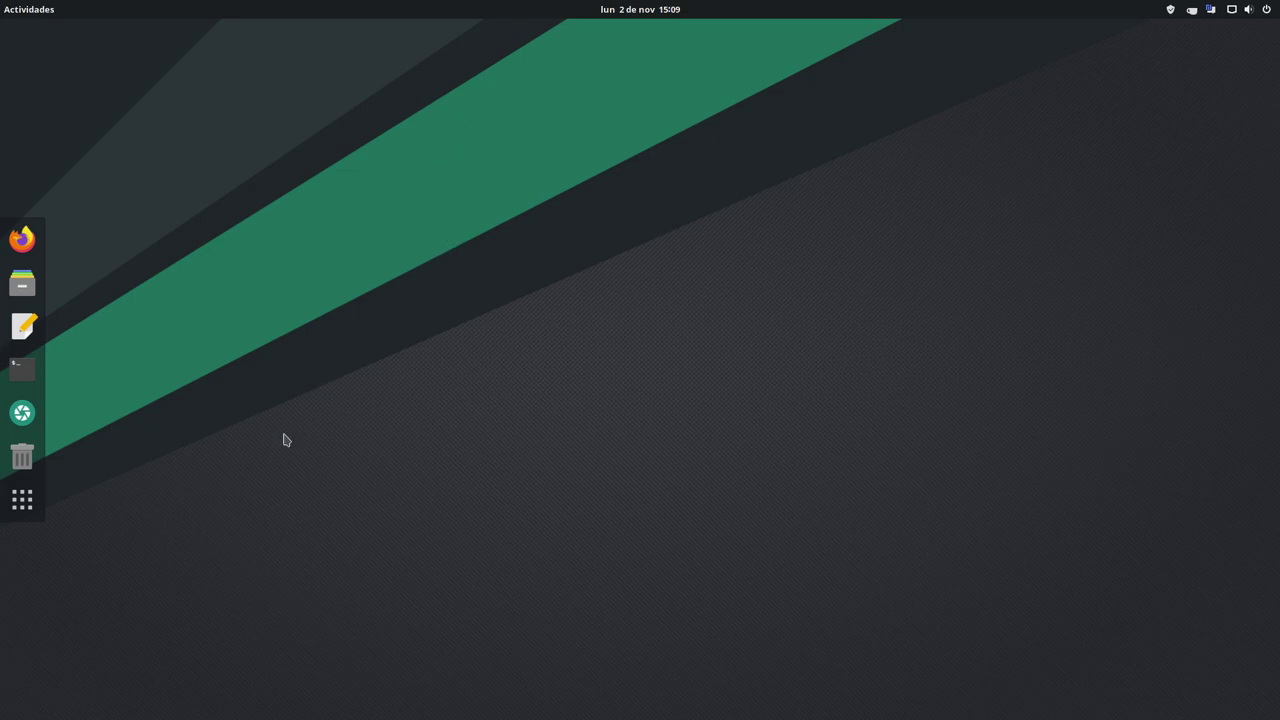
# - Open the system Configuración window and enlarge it to cover most of the desktop
pyautogui.click(1268, 11)
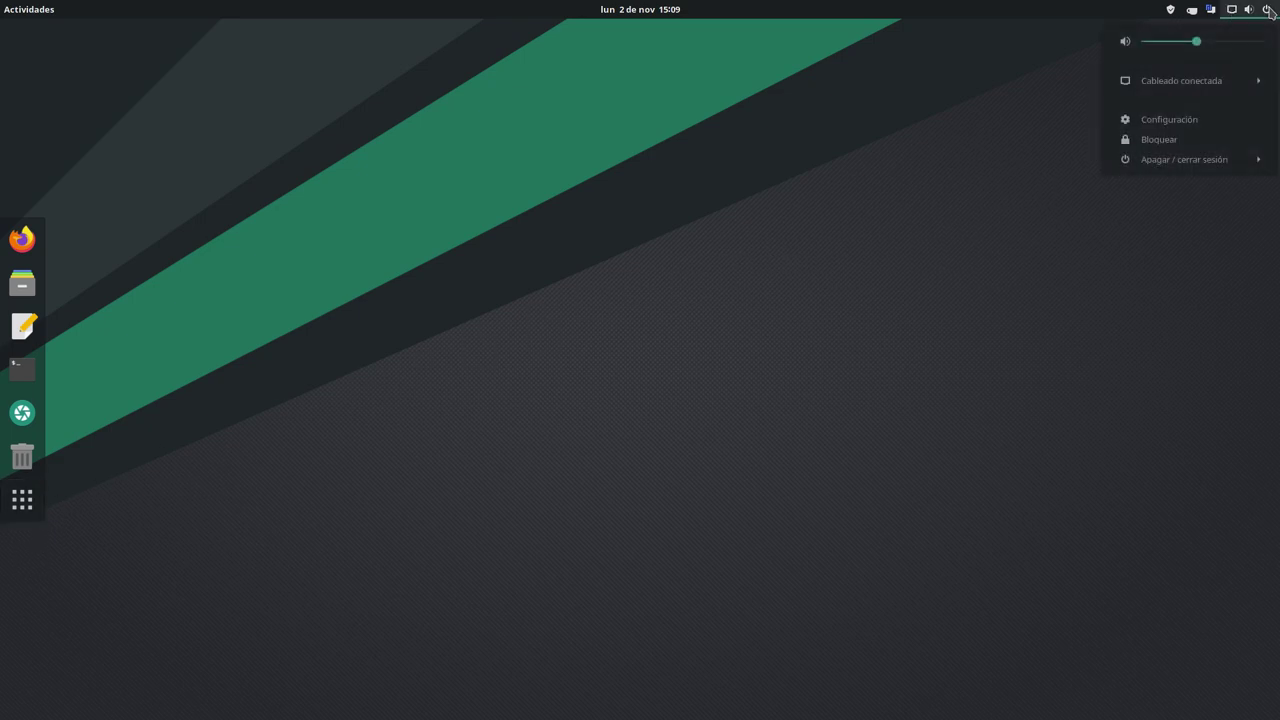
pyautogui.click(1176, 124)
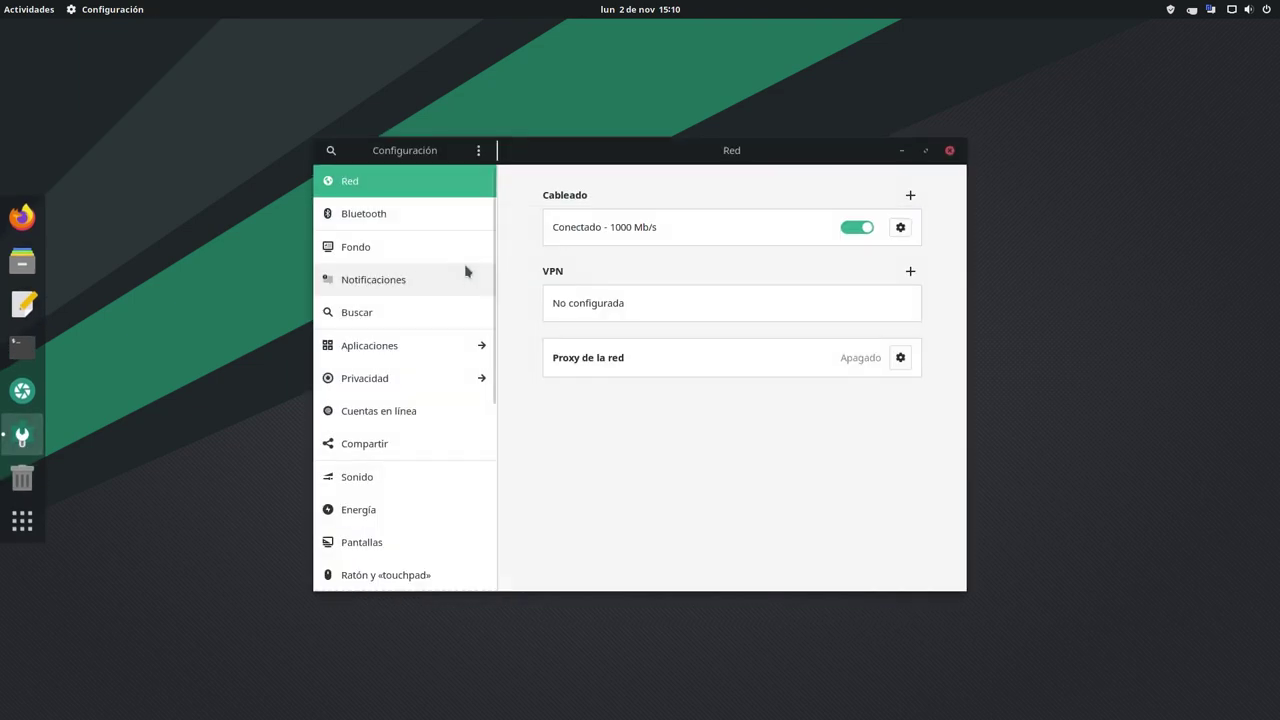
pyautogui.moveTo(636, 160); pyautogui.dragTo(534, 106)
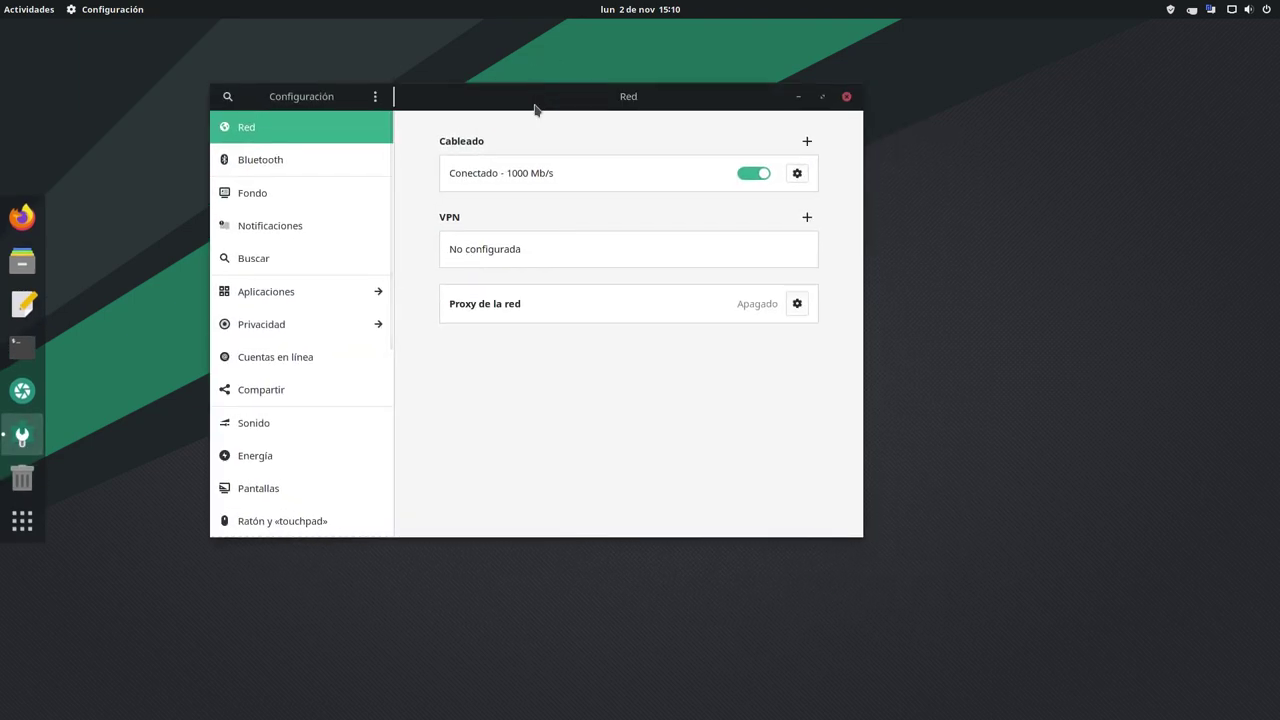
pyautogui.moveTo(861, 535); pyautogui.dragTo(1204, 685)
pyautogui.moveTo(697, 98); pyautogui.dragTo(648, 69)
# - Review the Bluetooth page and examine the full wallpaper collection on the Fondo page
pyautogui.click(245, 131)
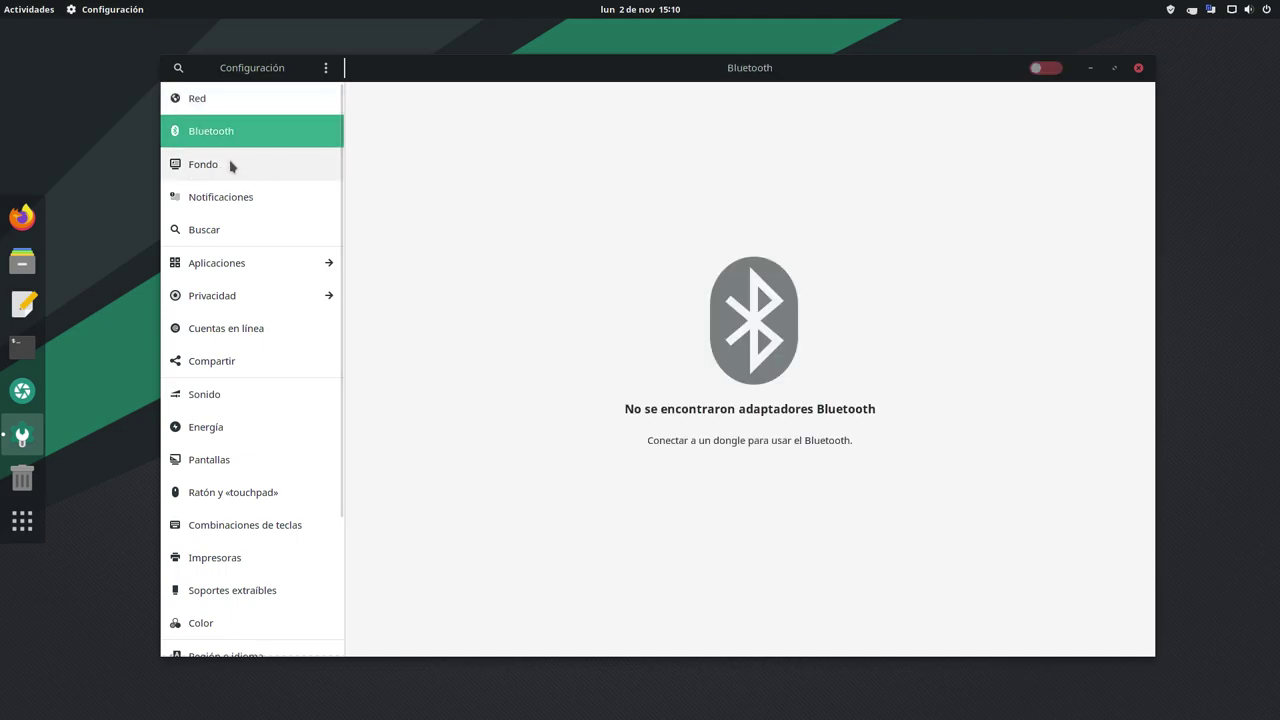
pyautogui.click(231, 165)
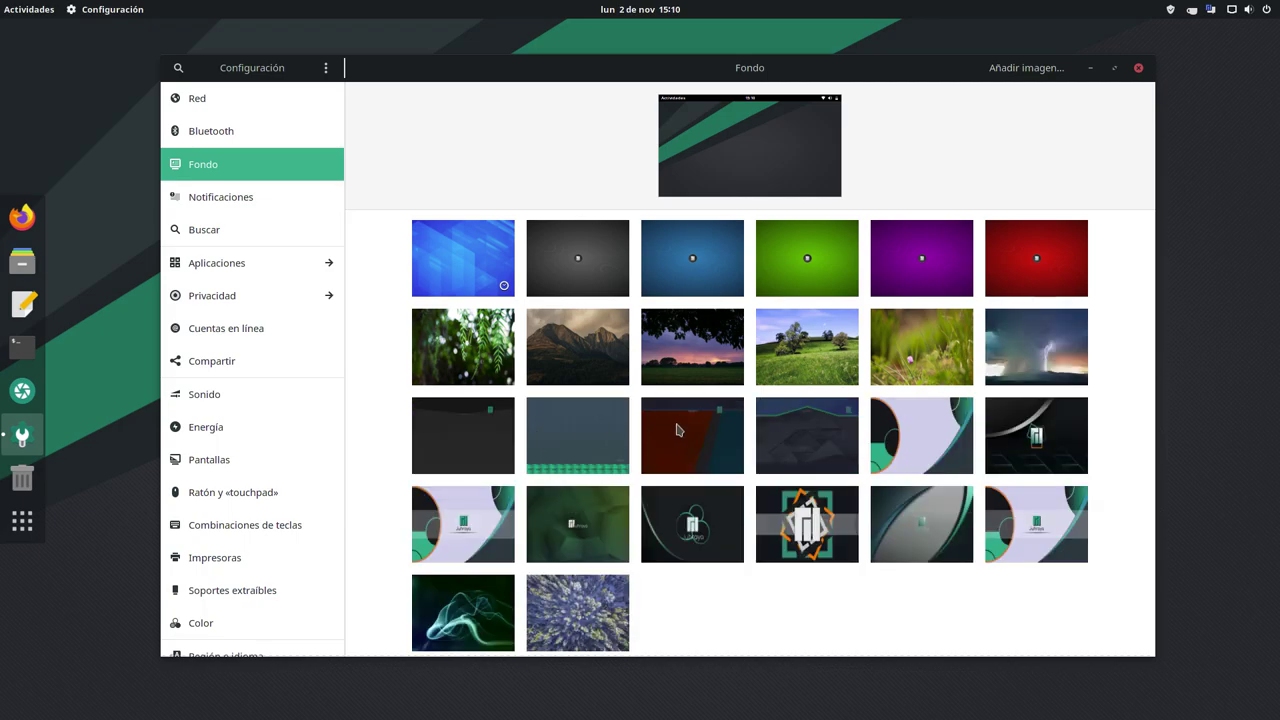
pyautogui.scroll(-2, 666, 405)
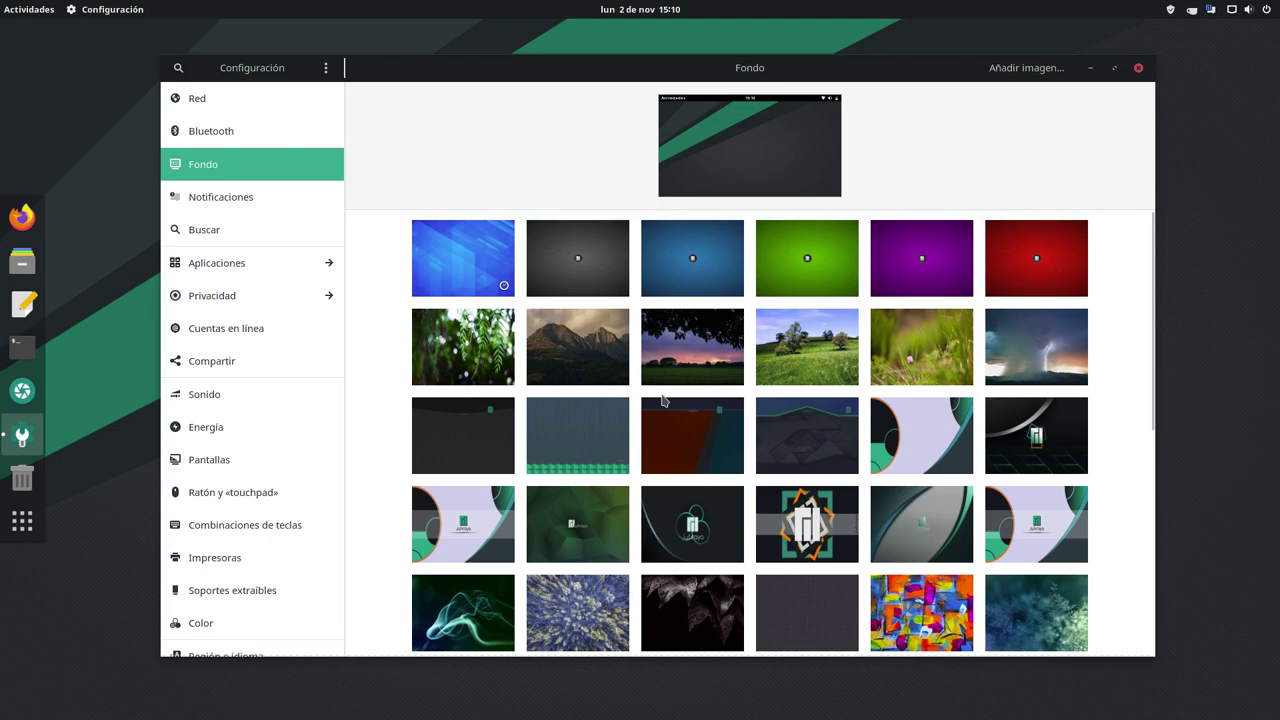
pyautogui.scroll(-1, 612, 423)
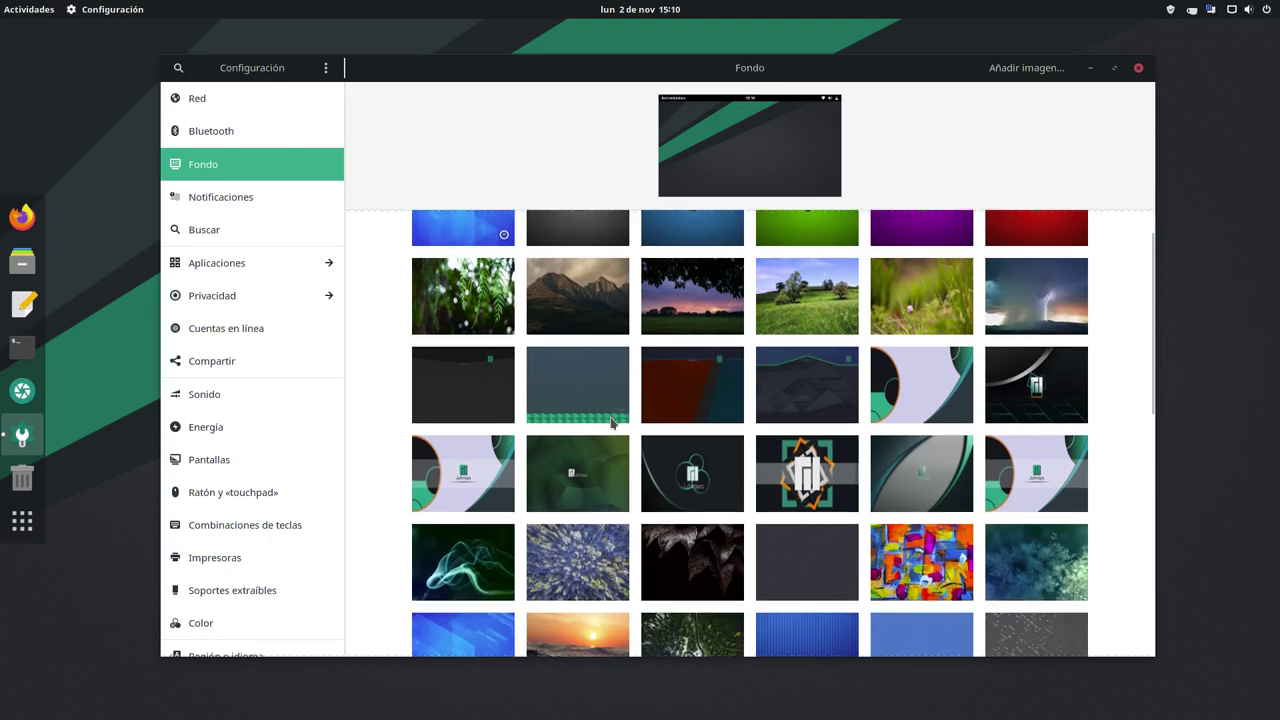
pyautogui.scroll(-9, 612, 423)
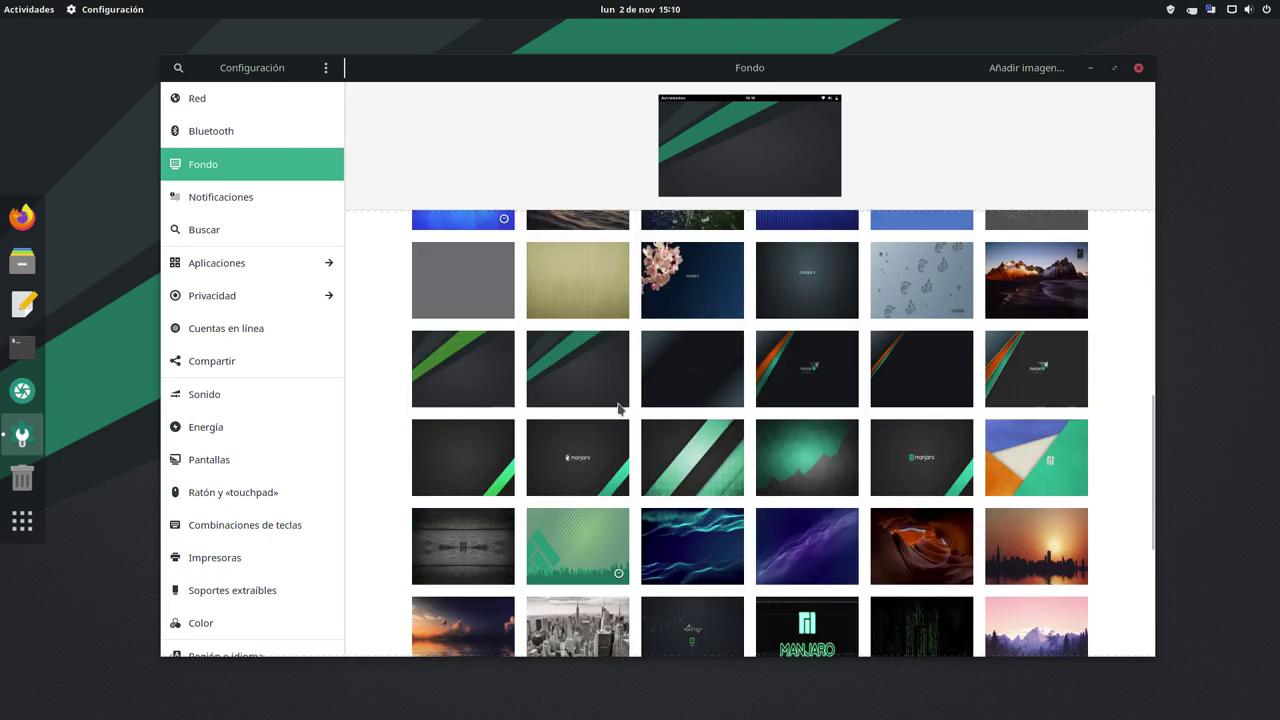
pyautogui.scroll(-3, 618, 410)
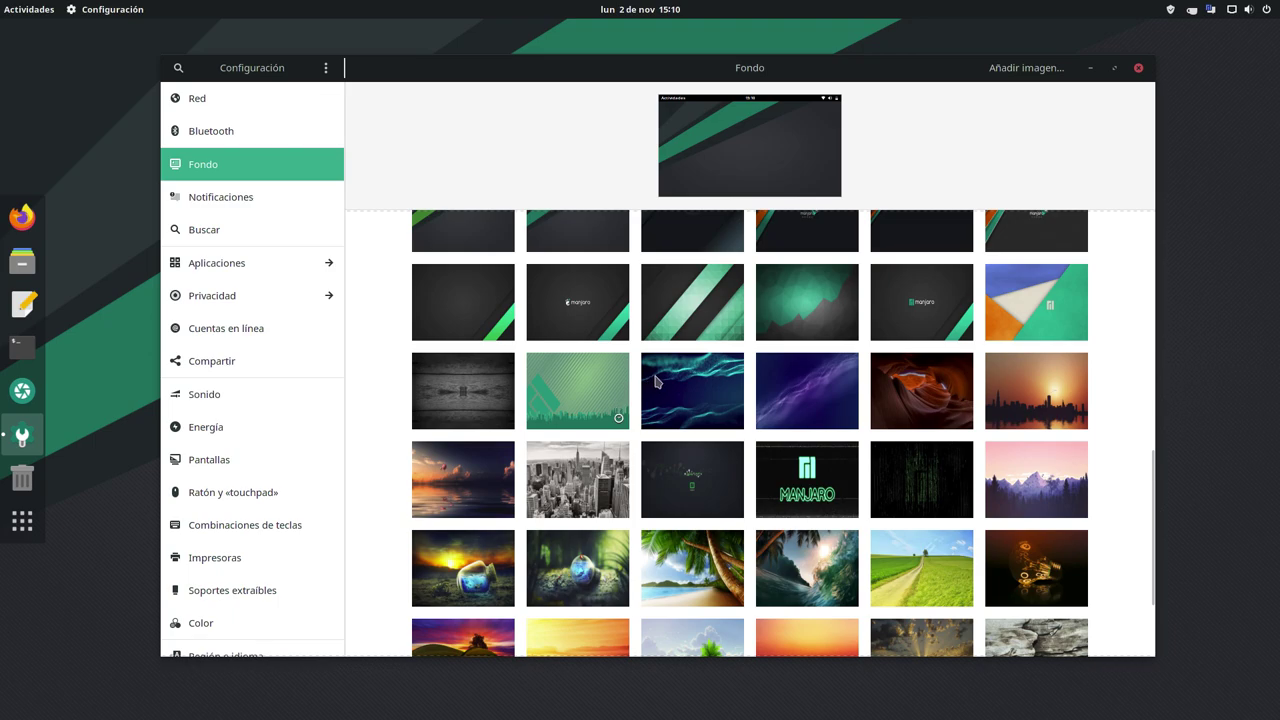
pyautogui.scroll(-3, 655, 380)
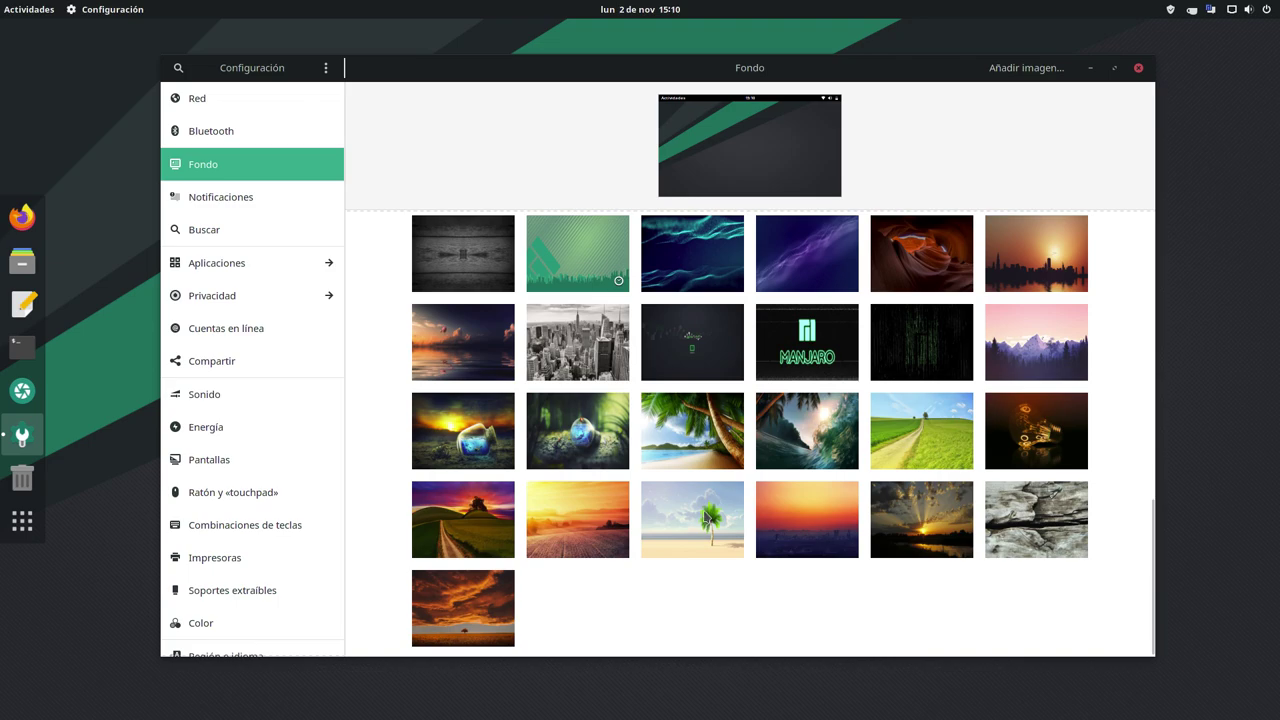
pyautogui.scroll(2, 703, 515)
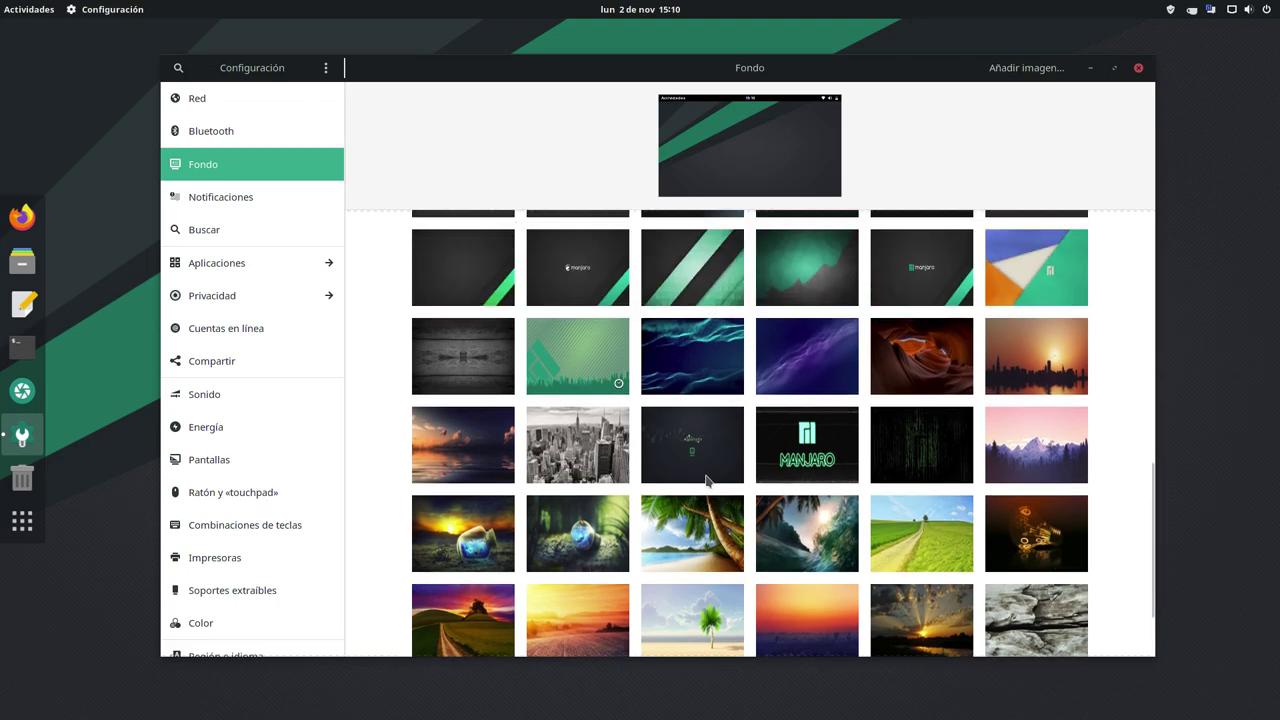
pyautogui.scroll(-2, 706, 481)
pyautogui.scroll(6, 700, 470)
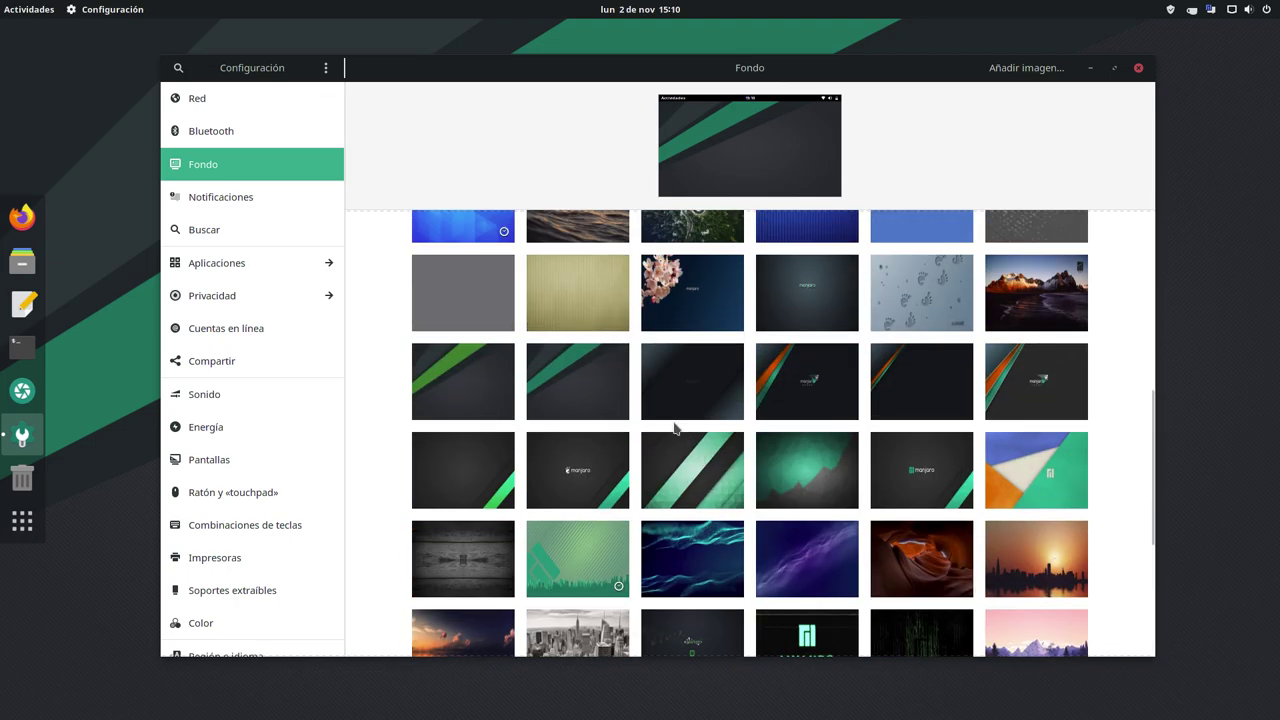
pyautogui.scroll(10, 677, 425)
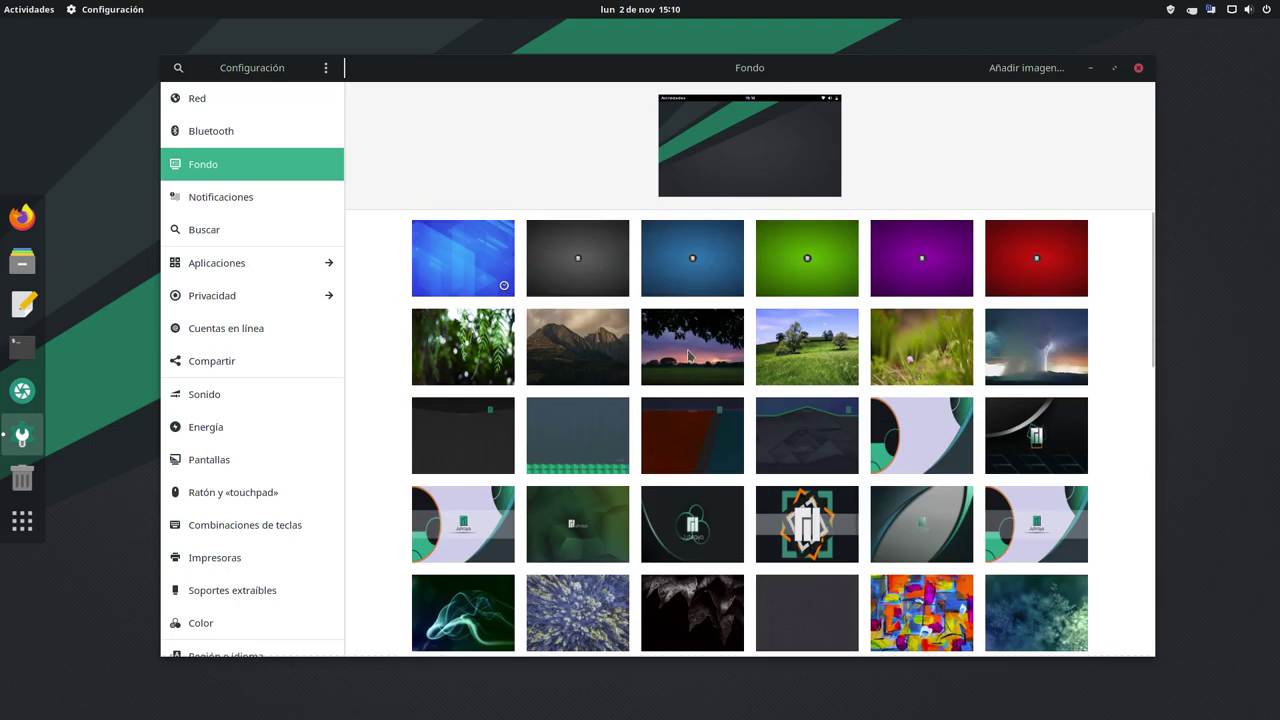
# - Review the Notificaciones, Buscar, Aplicaciones and Privacidad pages of the system settings, and return to the main settings list
pyautogui.click(245, 197)
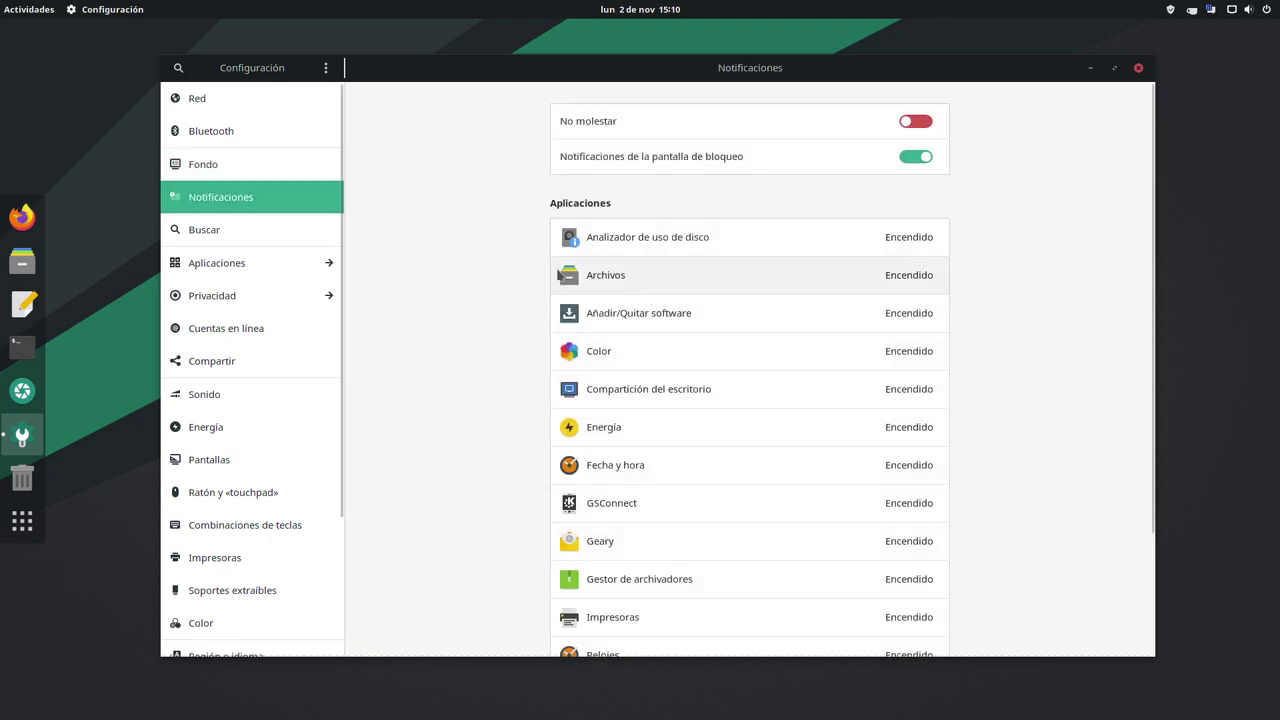
pyautogui.click(256, 240)
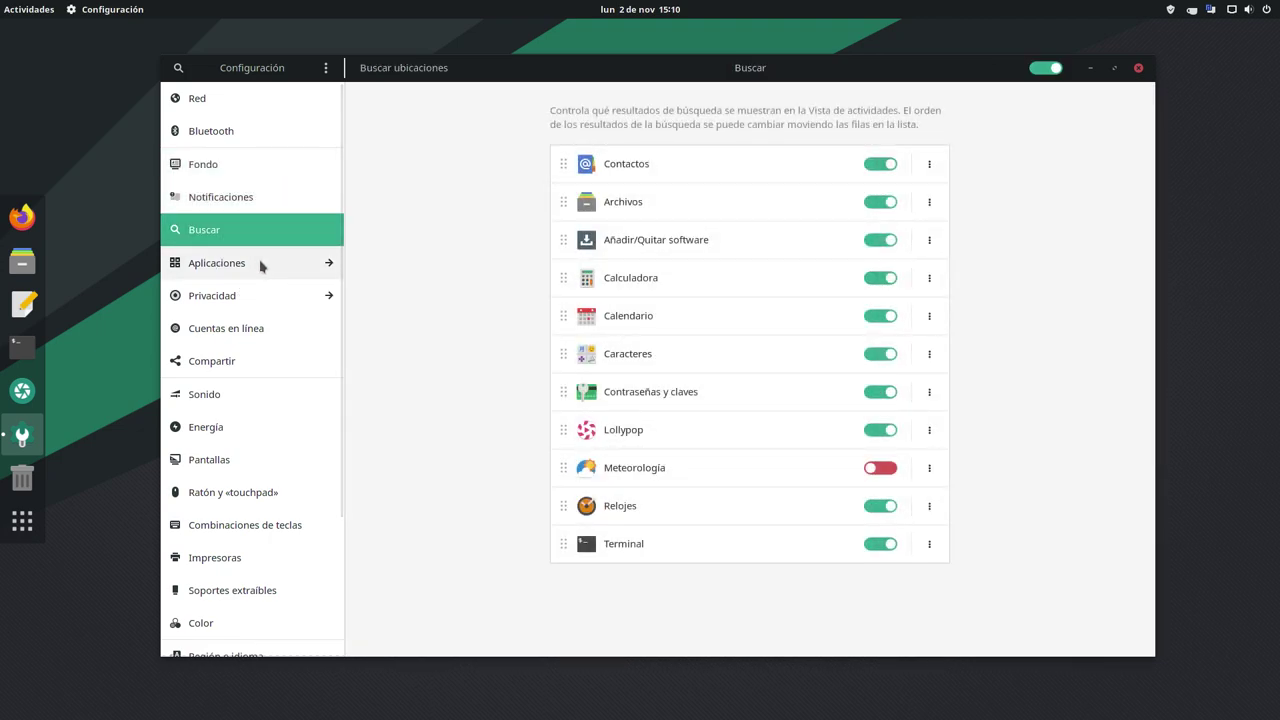
pyautogui.click(263, 265)
pyautogui.click(179, 67)
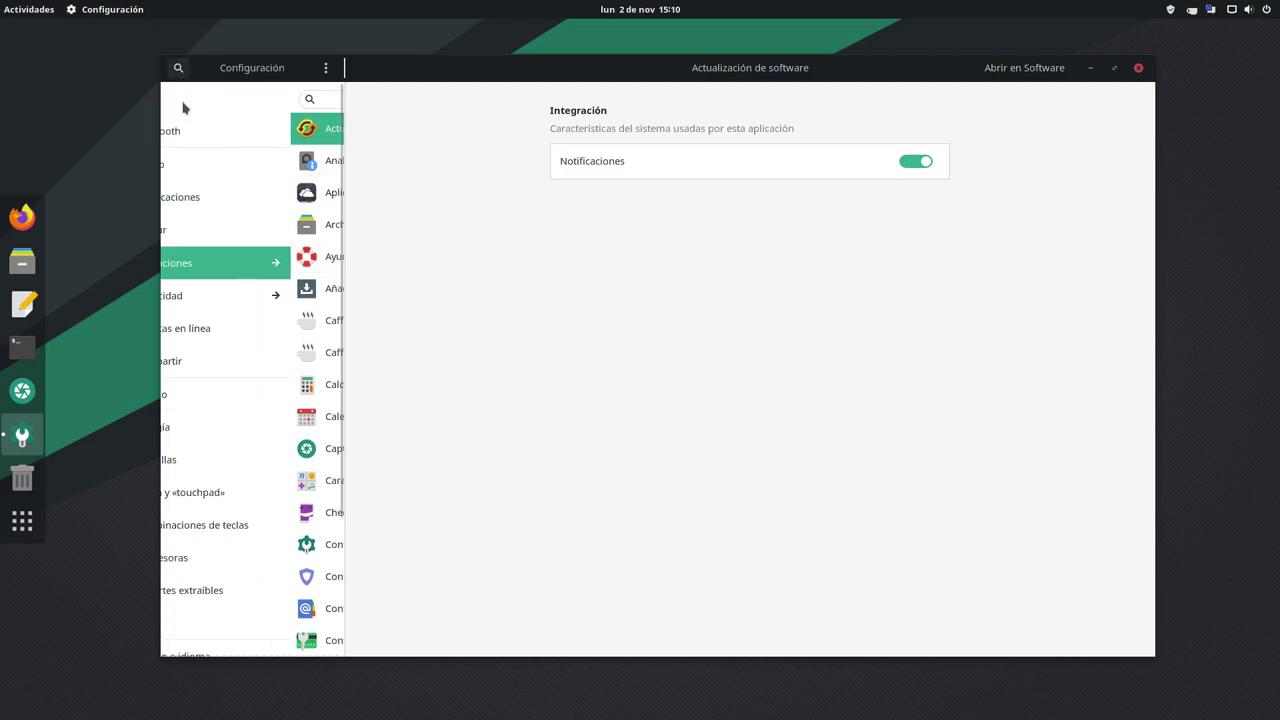
pyautogui.click(236, 300)
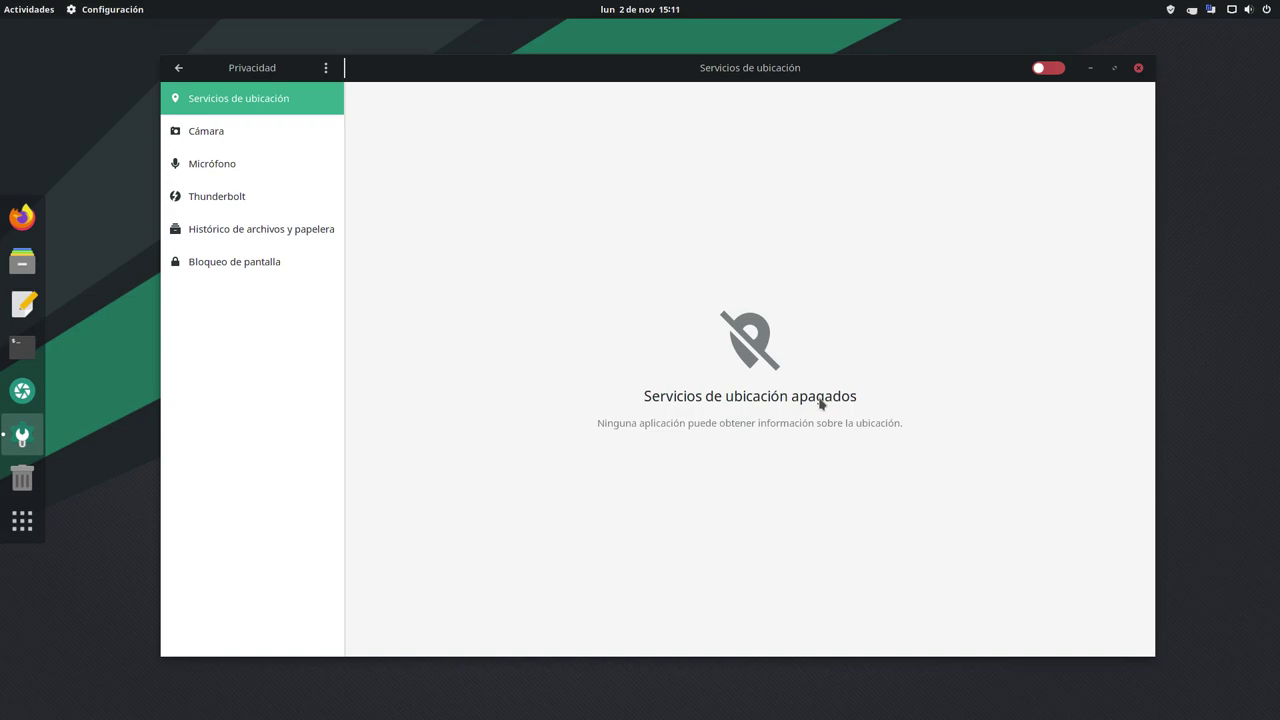
pyautogui.click(178, 67)
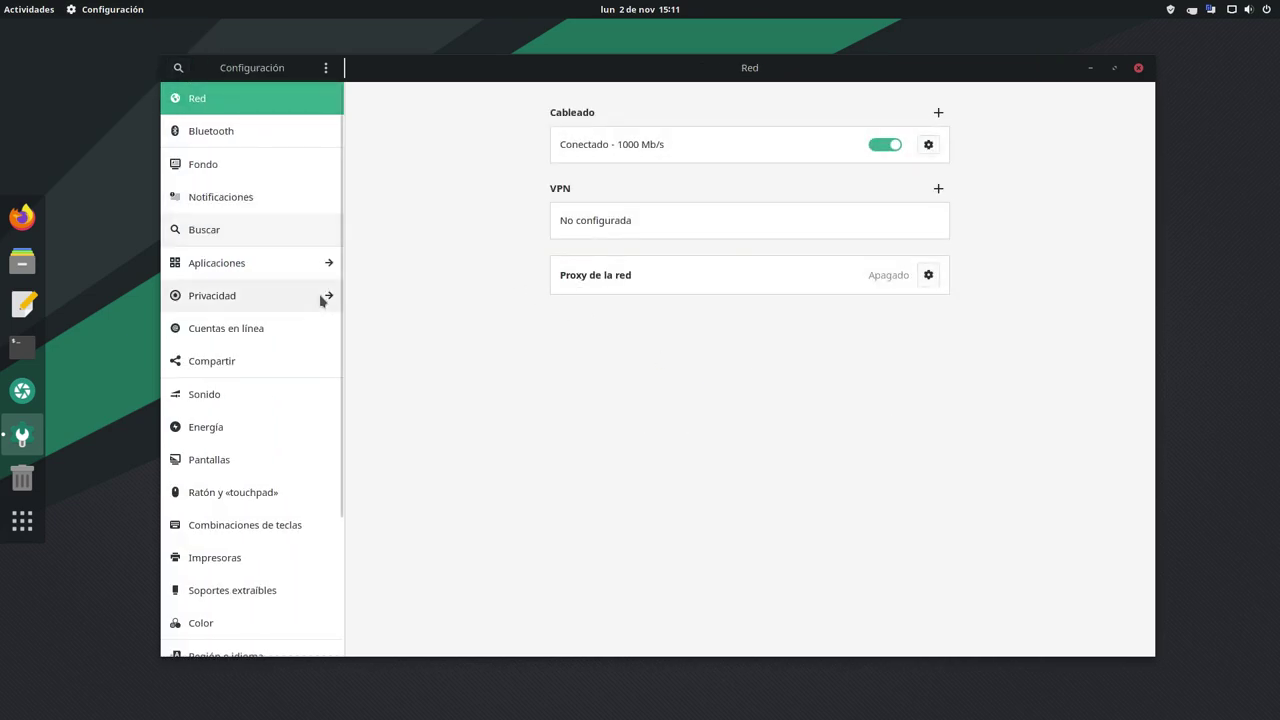
# - Review the settings pages for online accounts (Cuentas en línea), sharing (Compartir) and sound (Sonido)
pyautogui.click(230, 327)
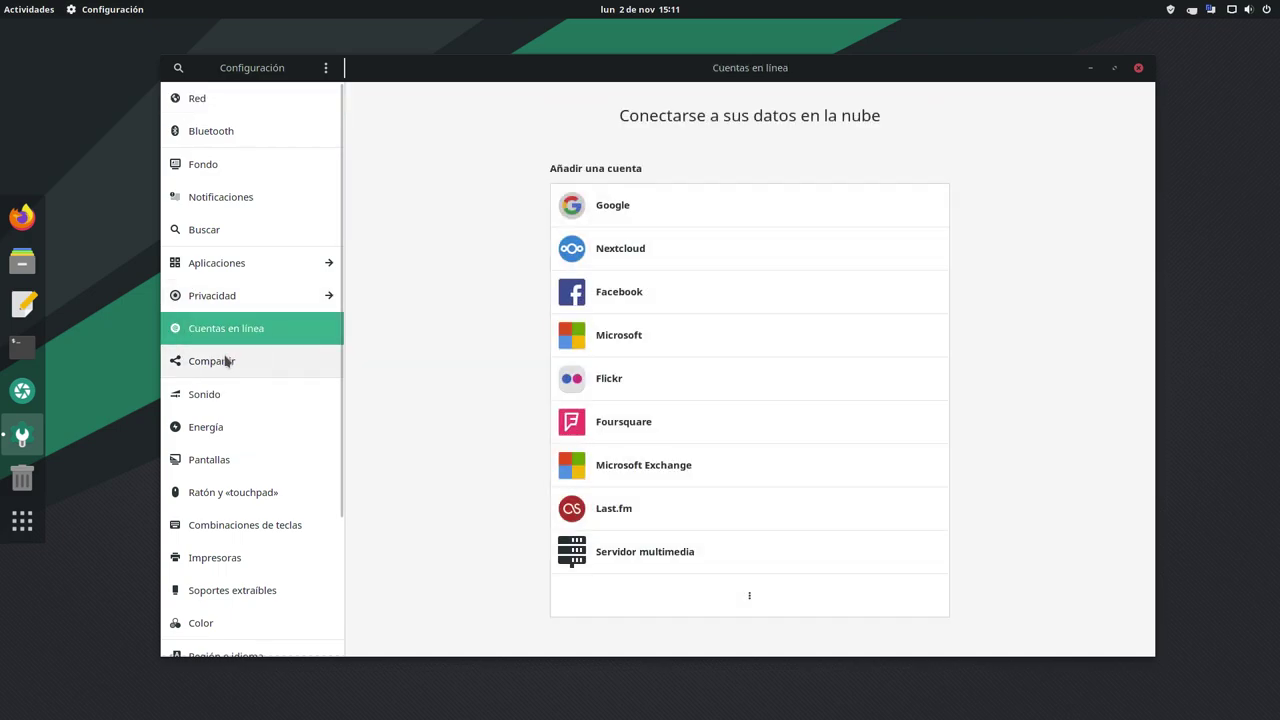
pyautogui.click(226, 361)
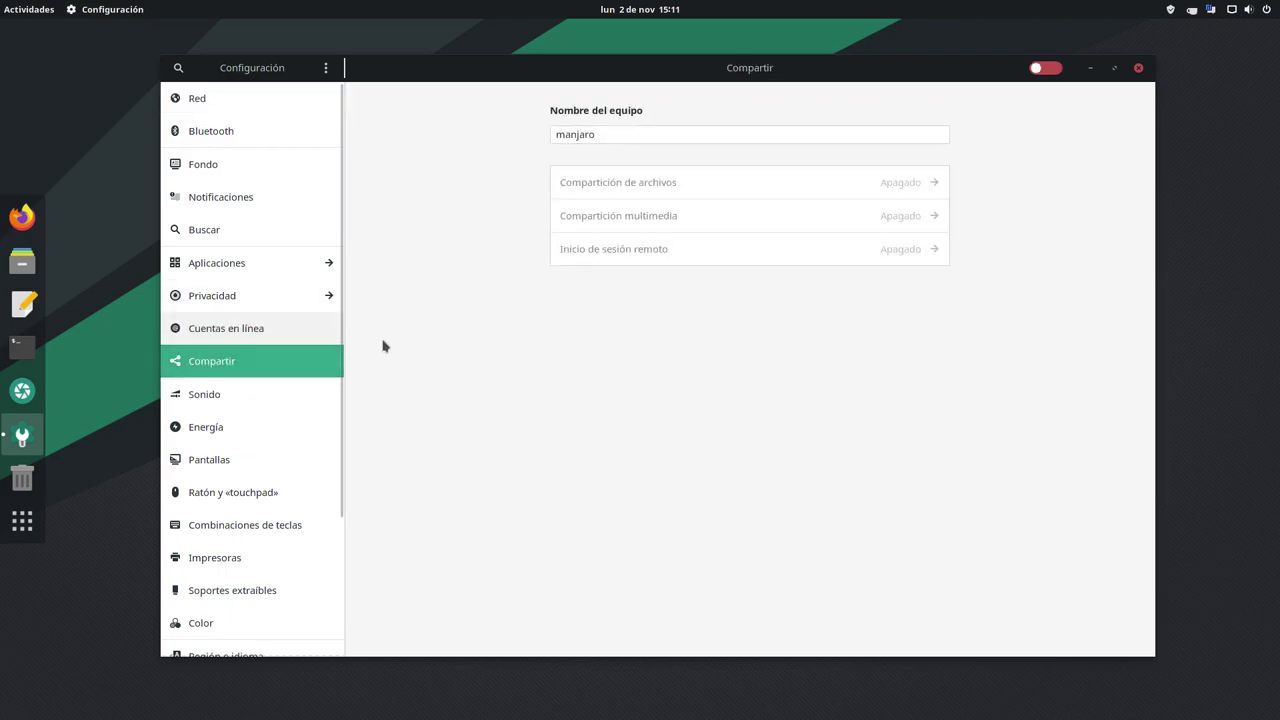
pyautogui.click(253, 404)
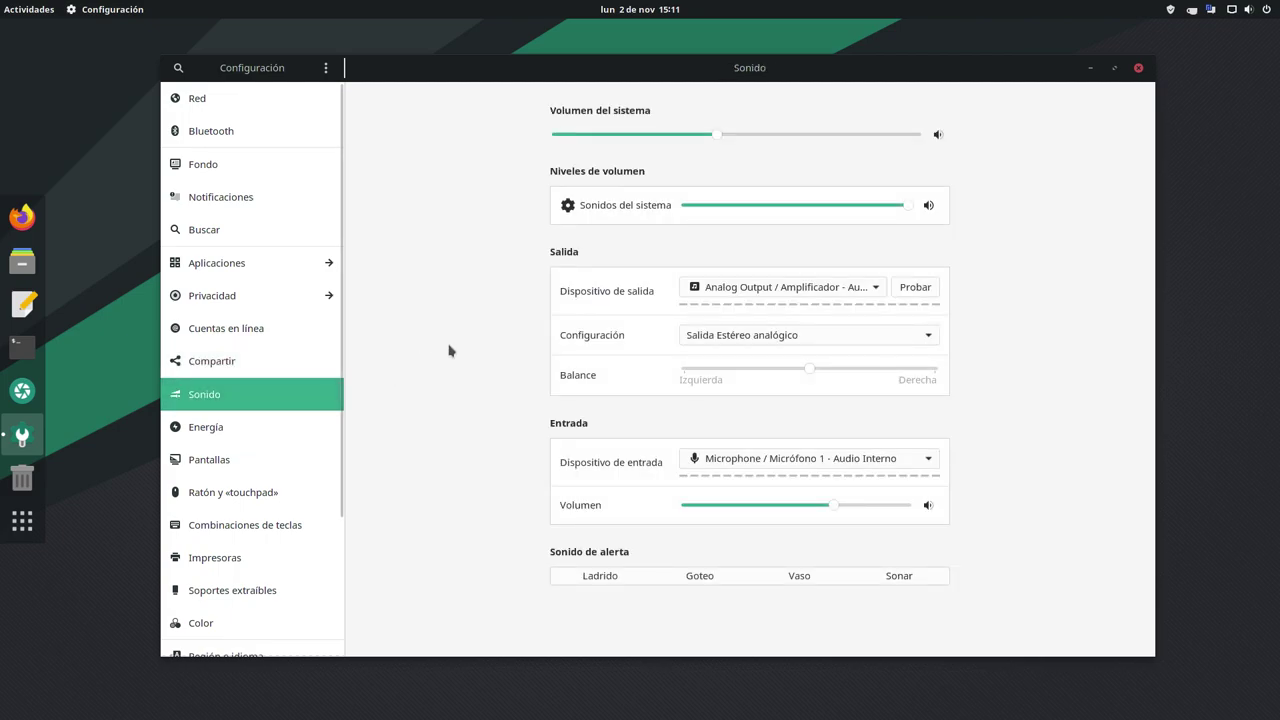
# - Set the screen turn-off delay (Apagar la pantalla) on the Energía page to 15 minutos
pyautogui.click(215, 431)
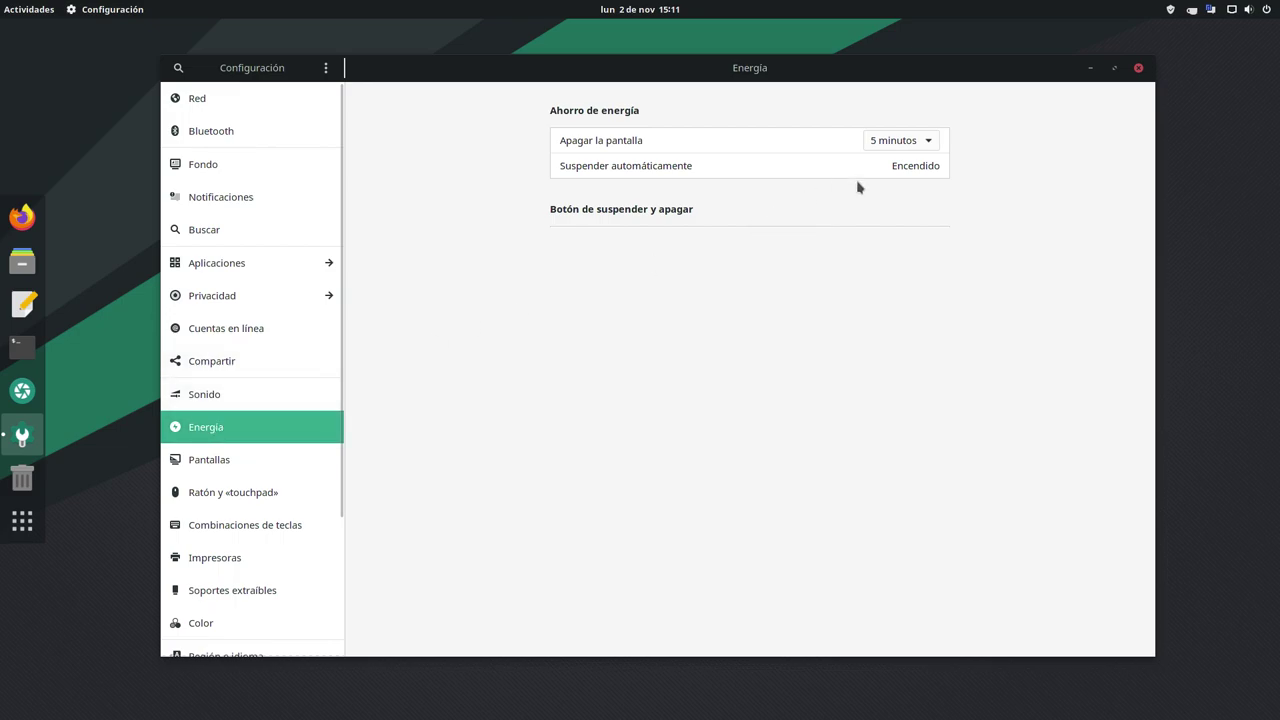
pyautogui.click(928, 142)
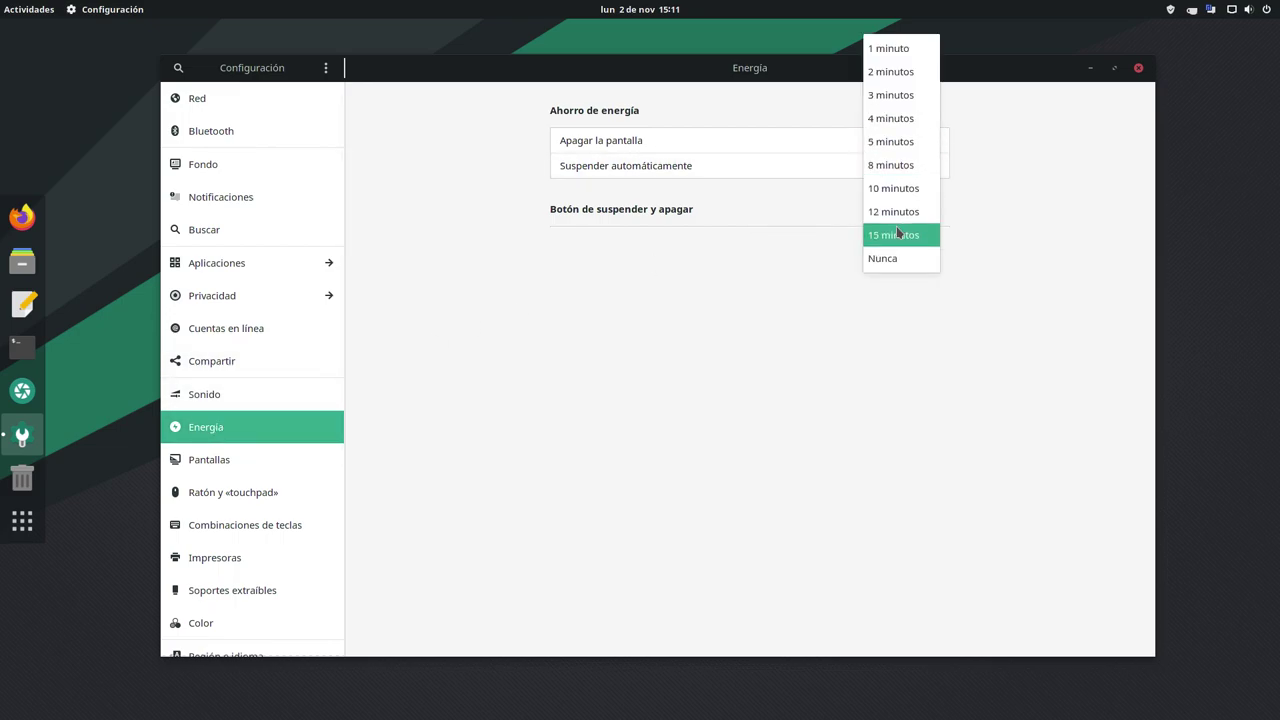
pyautogui.click(894, 235)
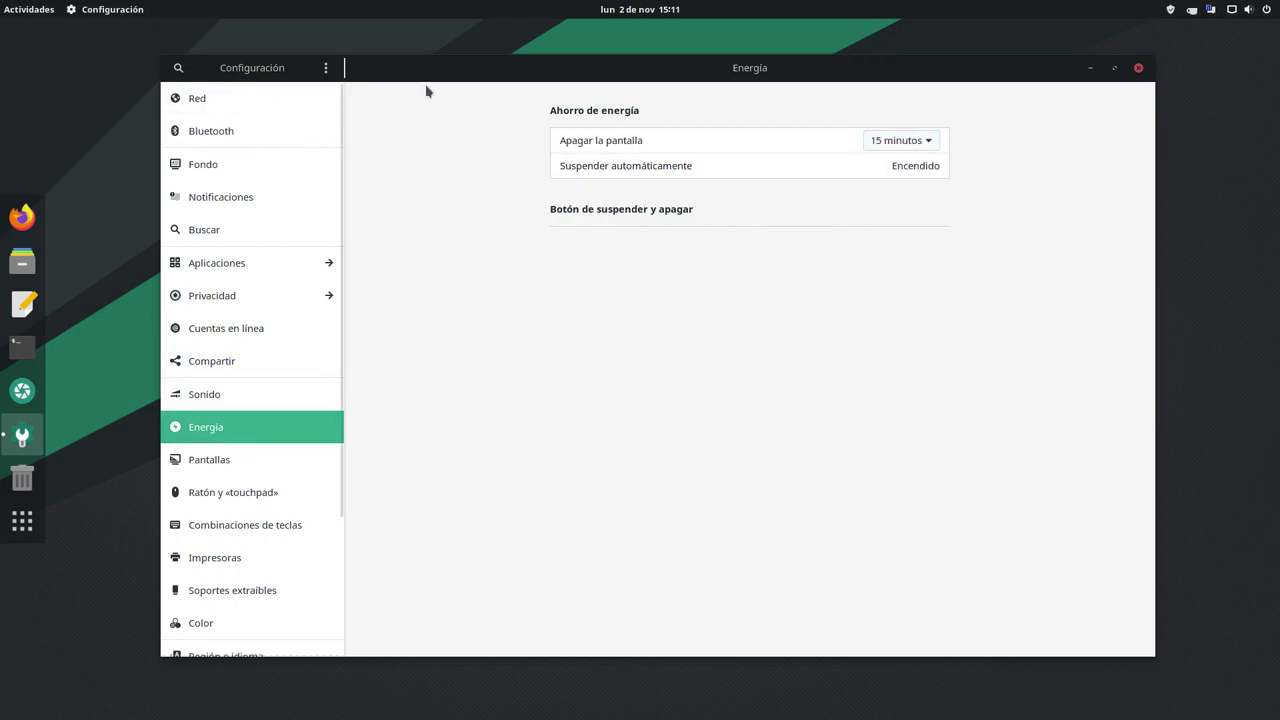
# - Review the settings pages for displays, mouse and touchpad, keyboard shortcuts, printers and removable media
pyautogui.click(230, 458)
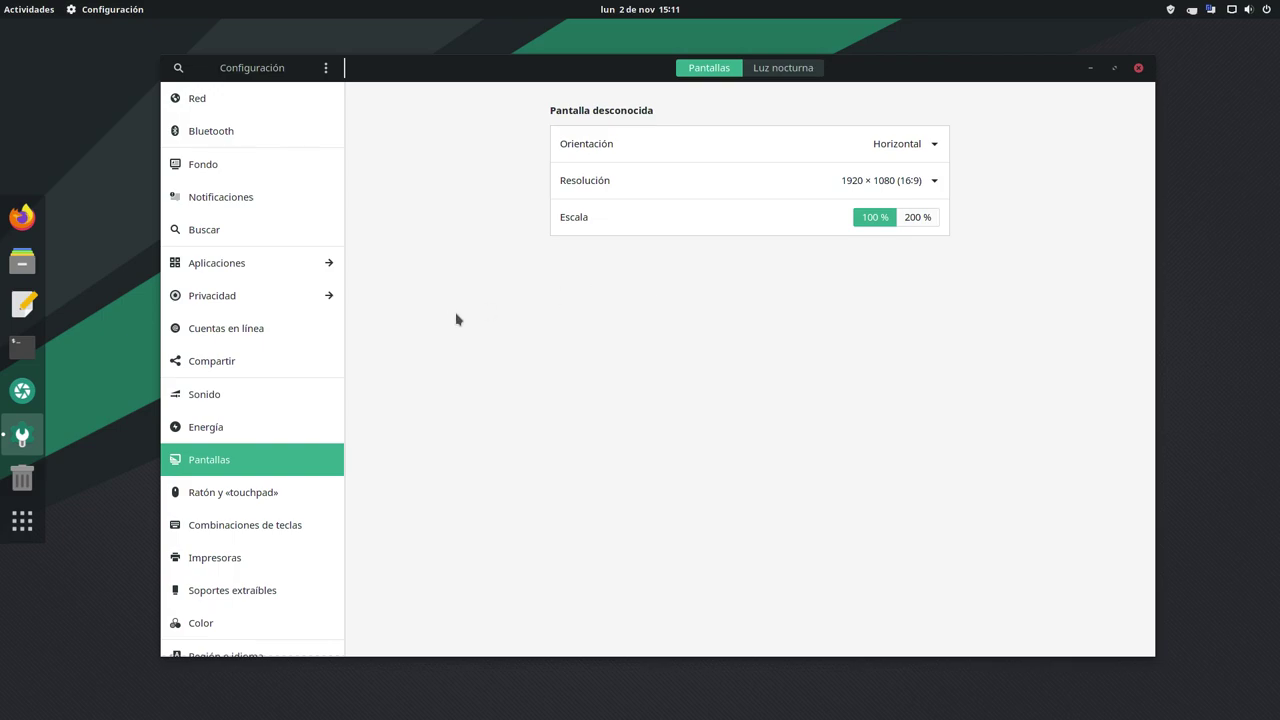
pyautogui.click(246, 493)
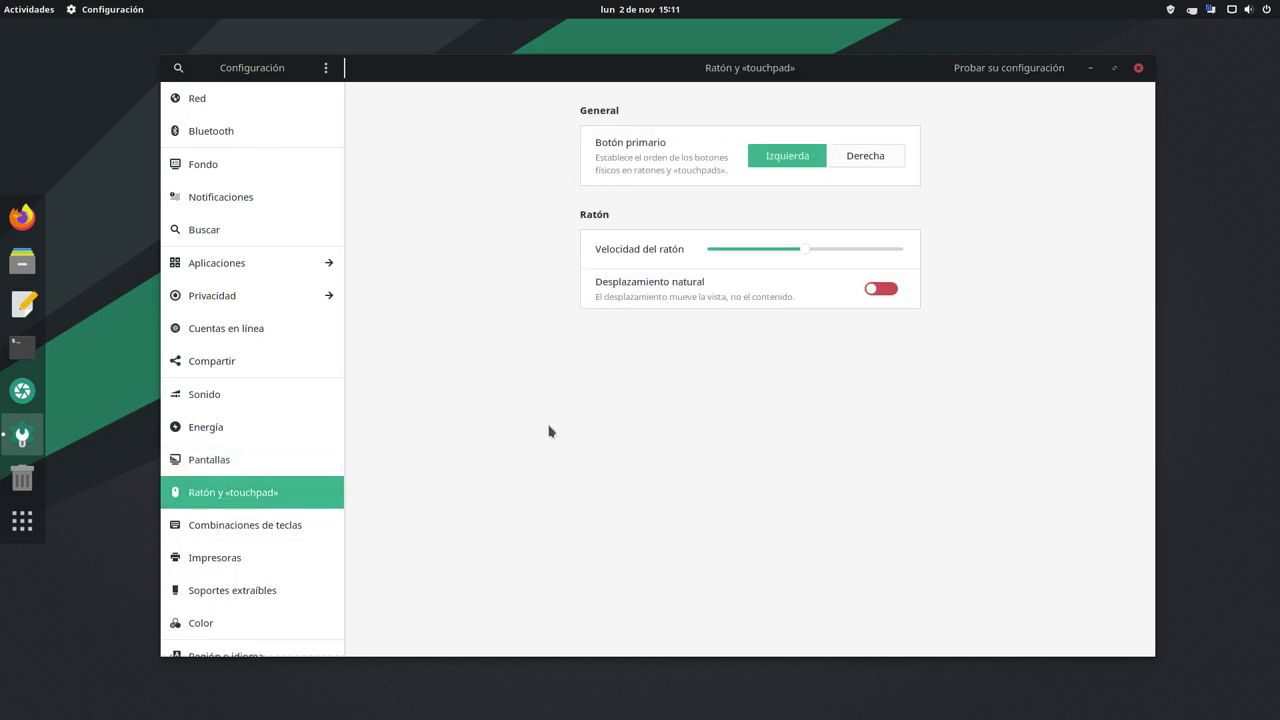
pyautogui.click(258, 535)
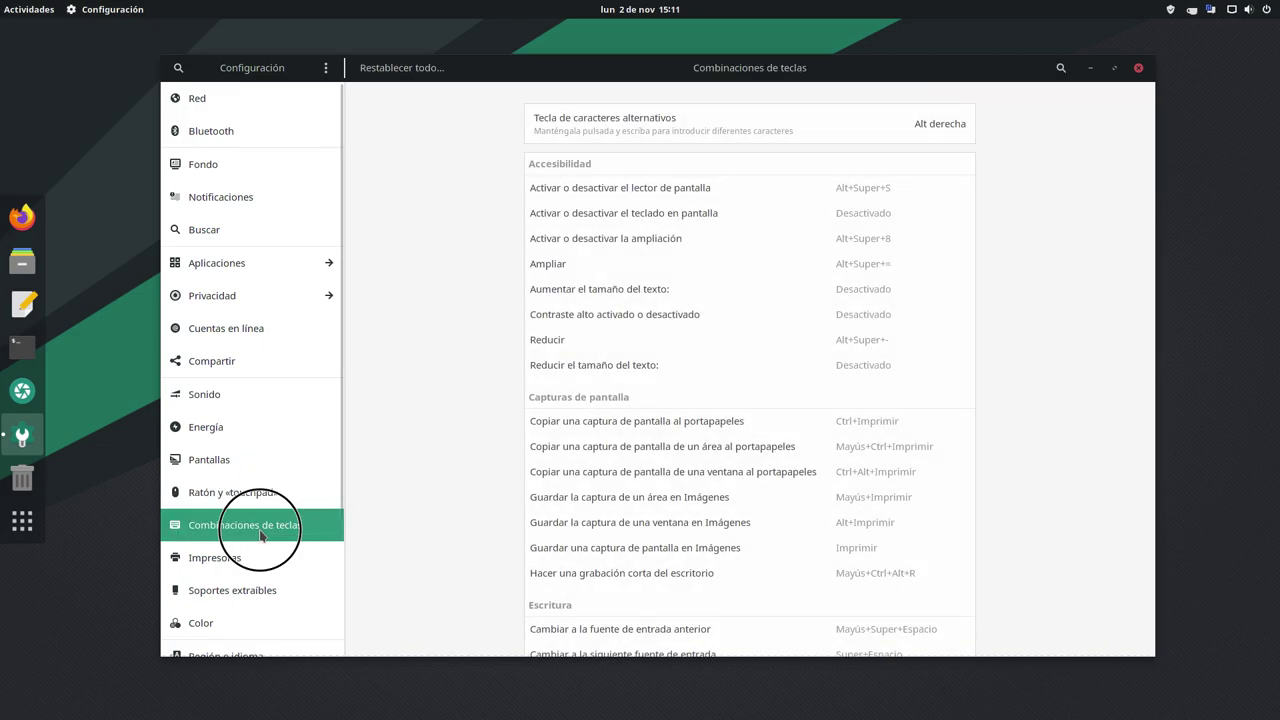
pyautogui.click(231, 557)
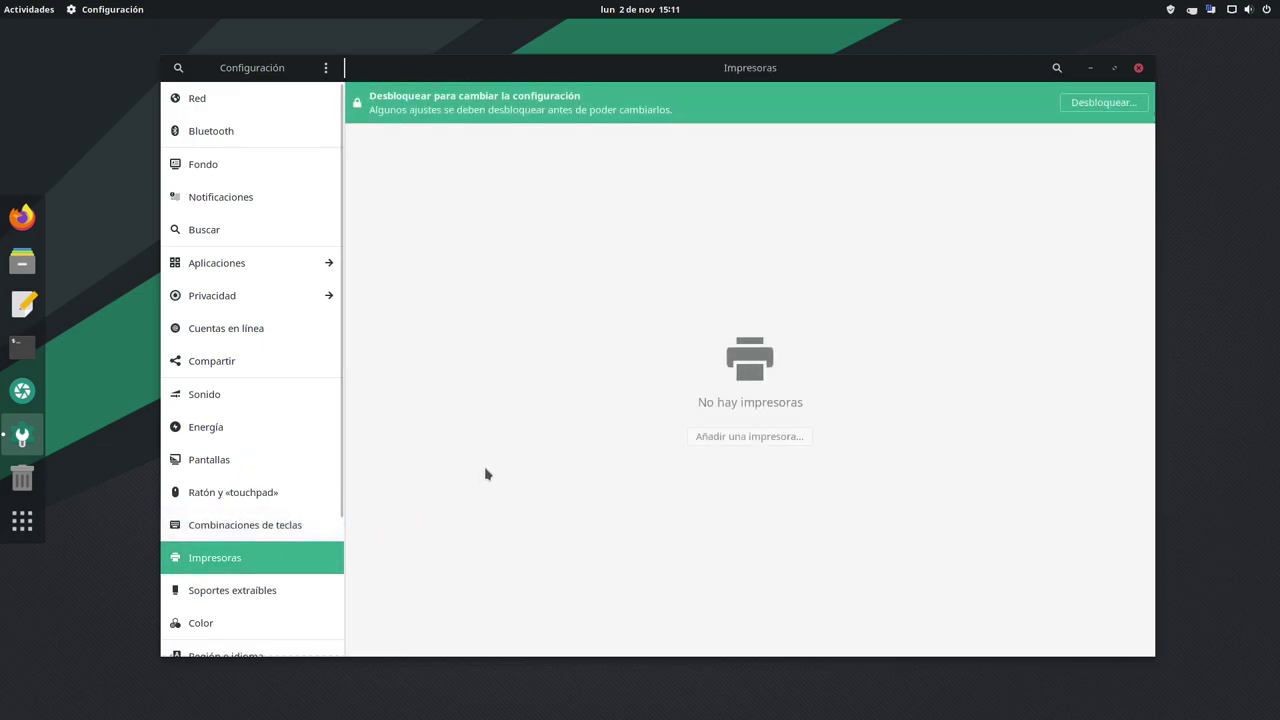
pyautogui.click(272, 592)
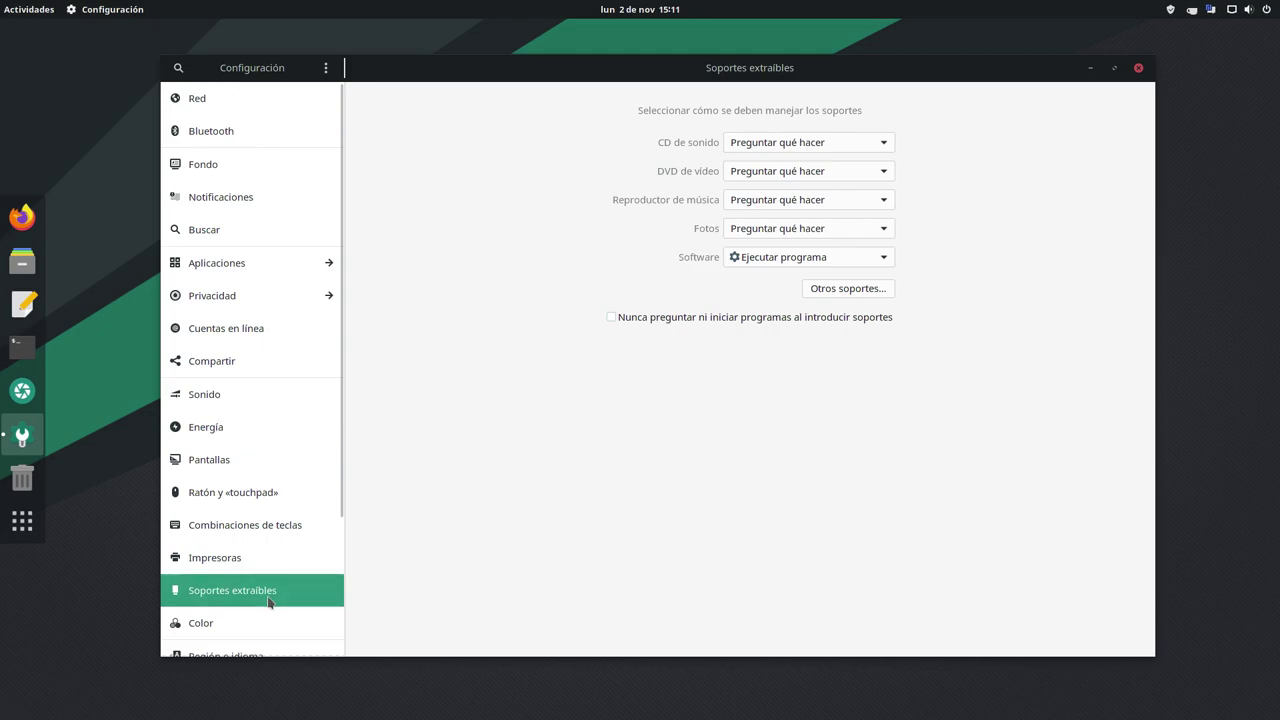
# - Review the Color, Región e idioma and Accesibilidad settings pages
pyautogui.scroll(-1, 270, 590)
pyautogui.click(226, 568)
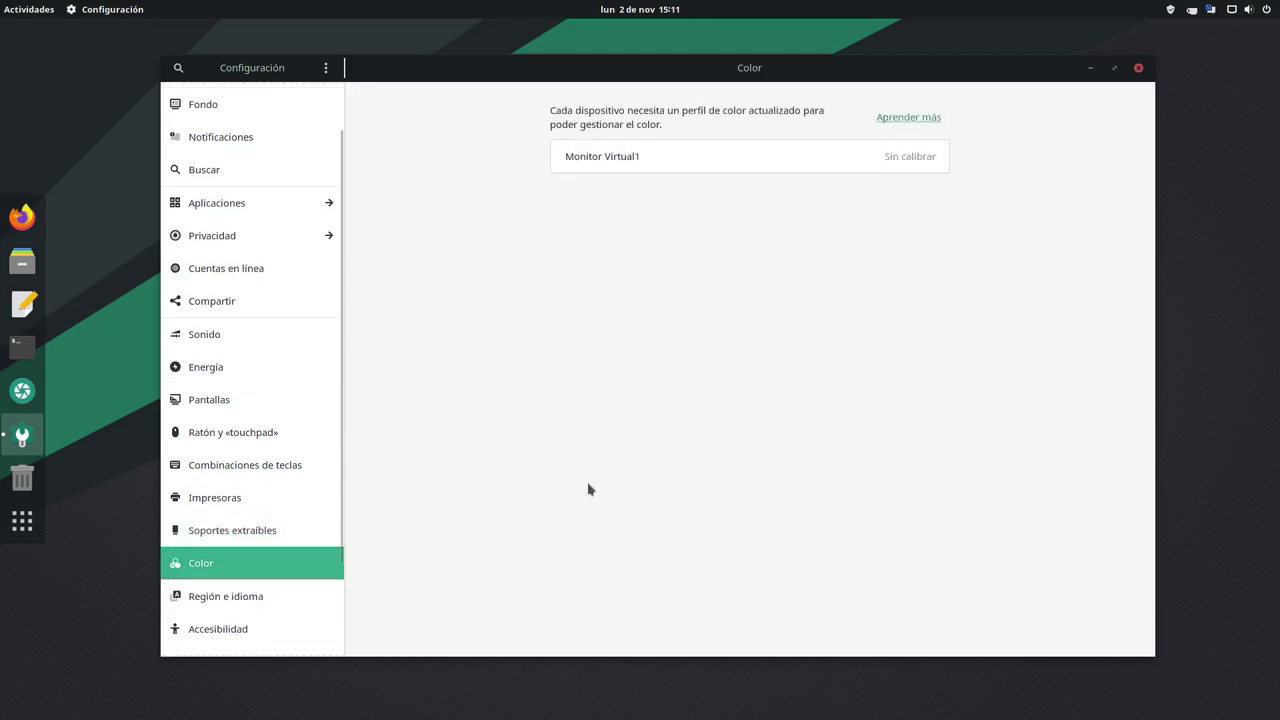
pyautogui.click(240, 596)
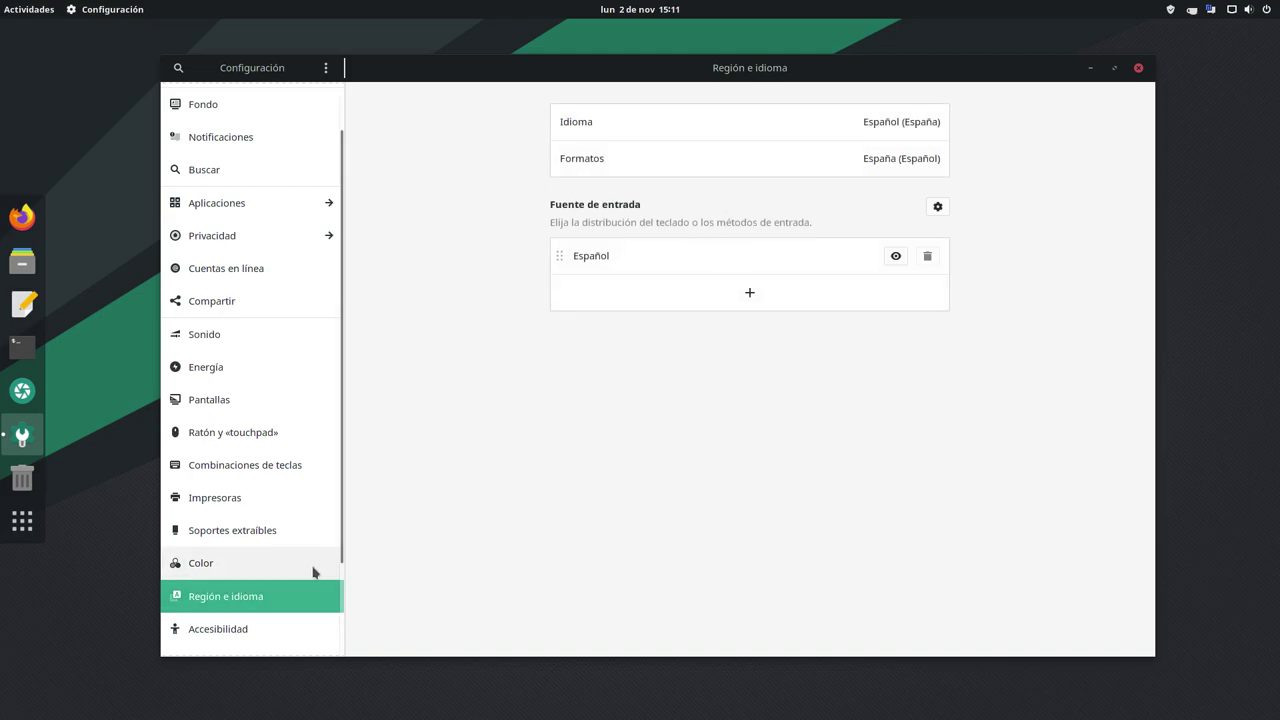
pyautogui.click(210, 628)
pyautogui.scroll(-5, 322, 440)
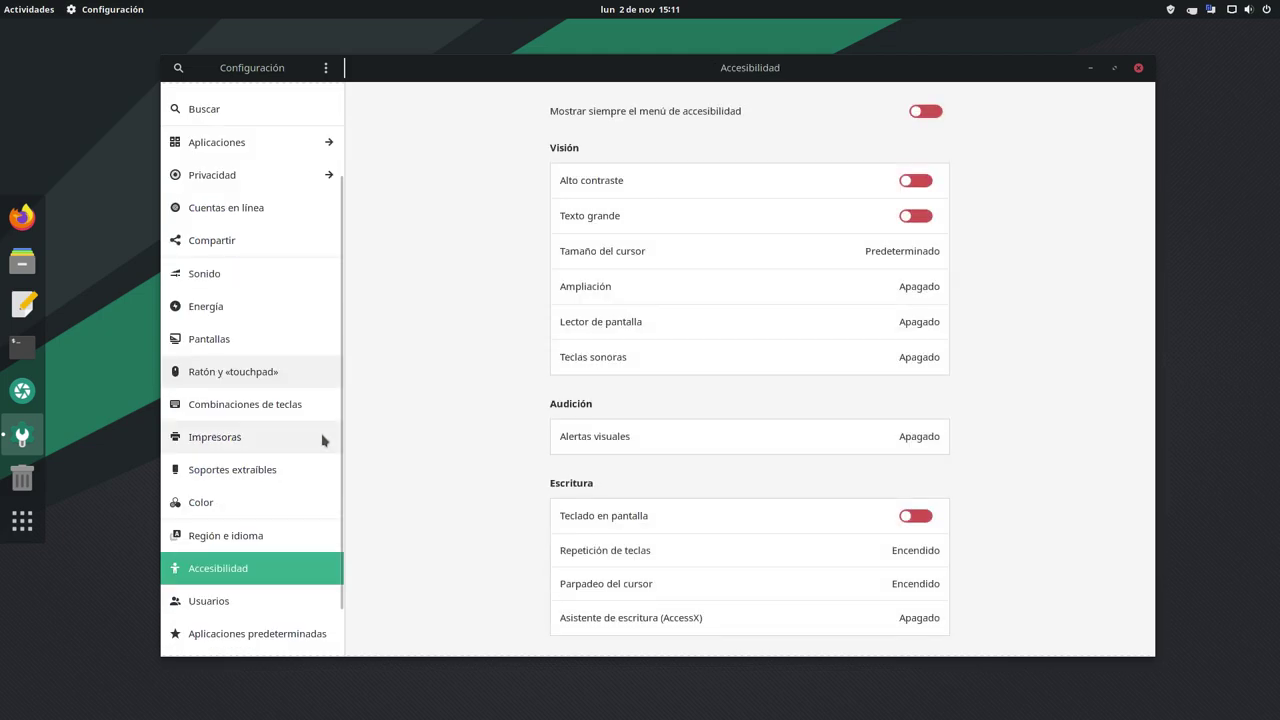
# - Examine the Usuarios page, including the account's avatar and login options
pyautogui.click(235, 549)
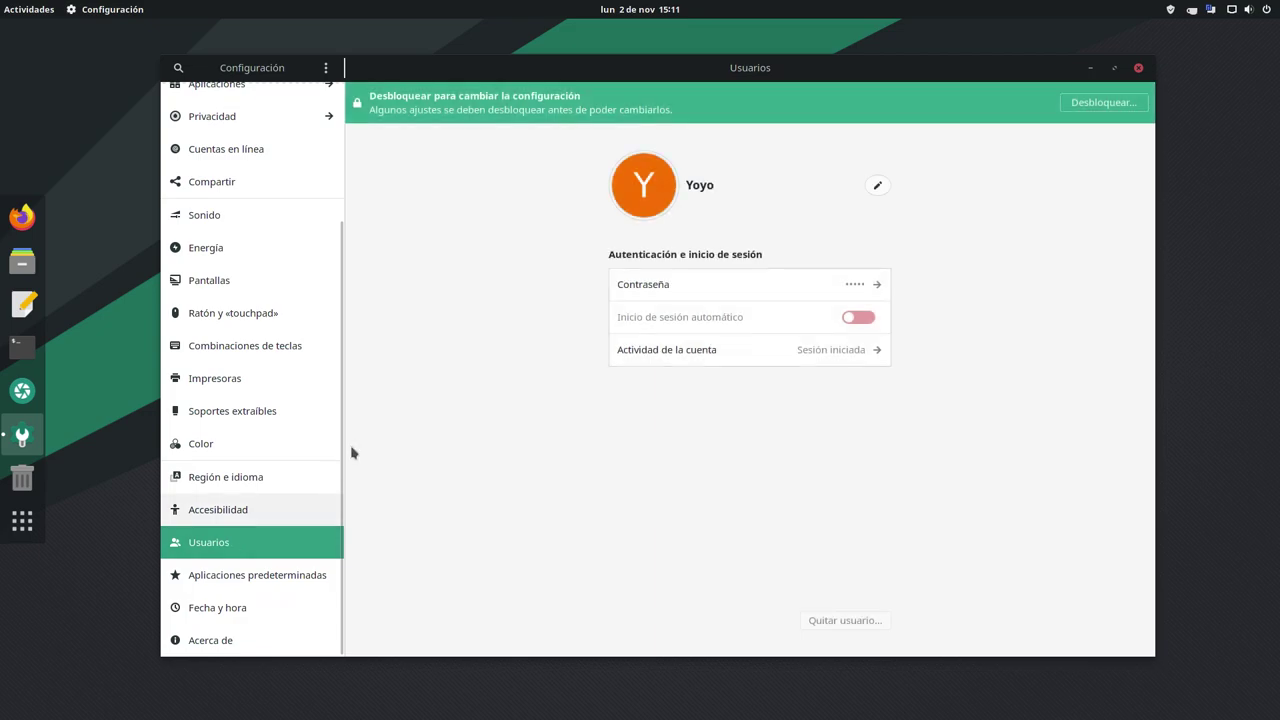
pyautogui.click(659, 187)
pyautogui.click(708, 338)
# - Examine the choices offered for mail, music and photos on the Aplicaciones predeterminadas page, keeping gThumb for photos
pyautogui.click(229, 578)
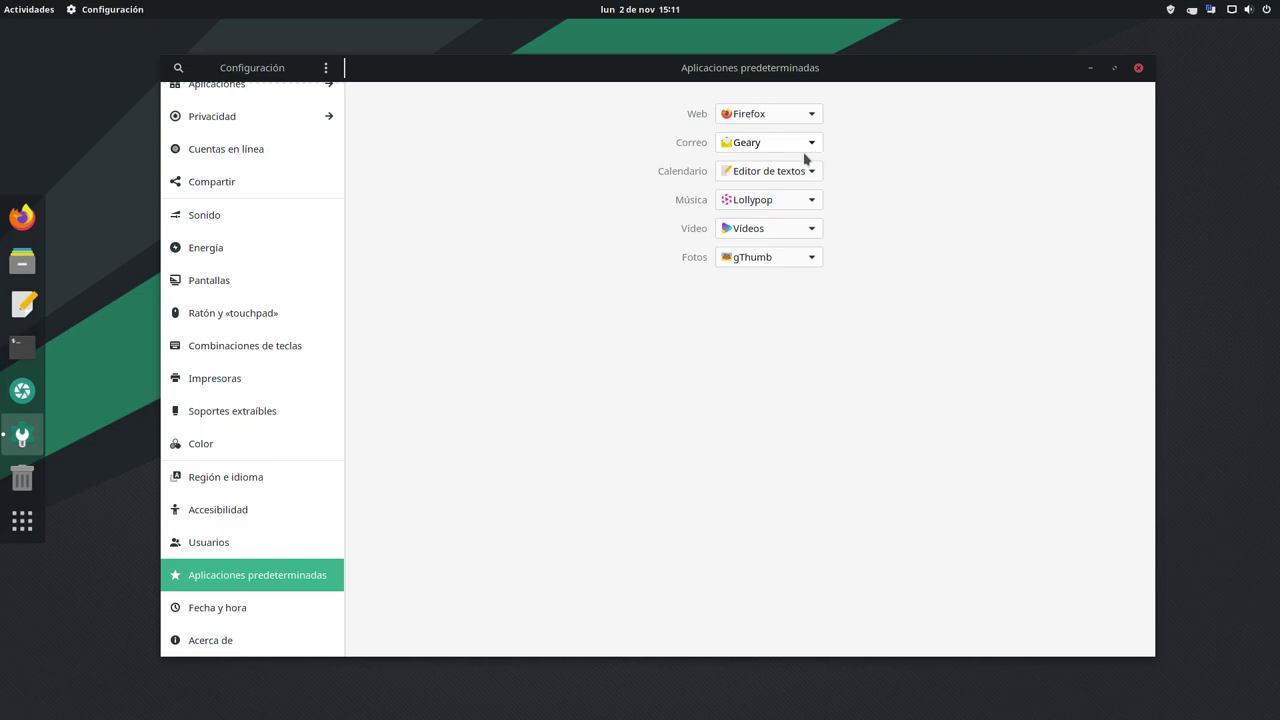
pyautogui.click(757, 146)
pyautogui.click(551, 263)
pyautogui.click(757, 206)
pyautogui.click(757, 204)
pyautogui.click(765, 258)
pyautogui.click(605, 340)
pyautogui.click(744, 262)
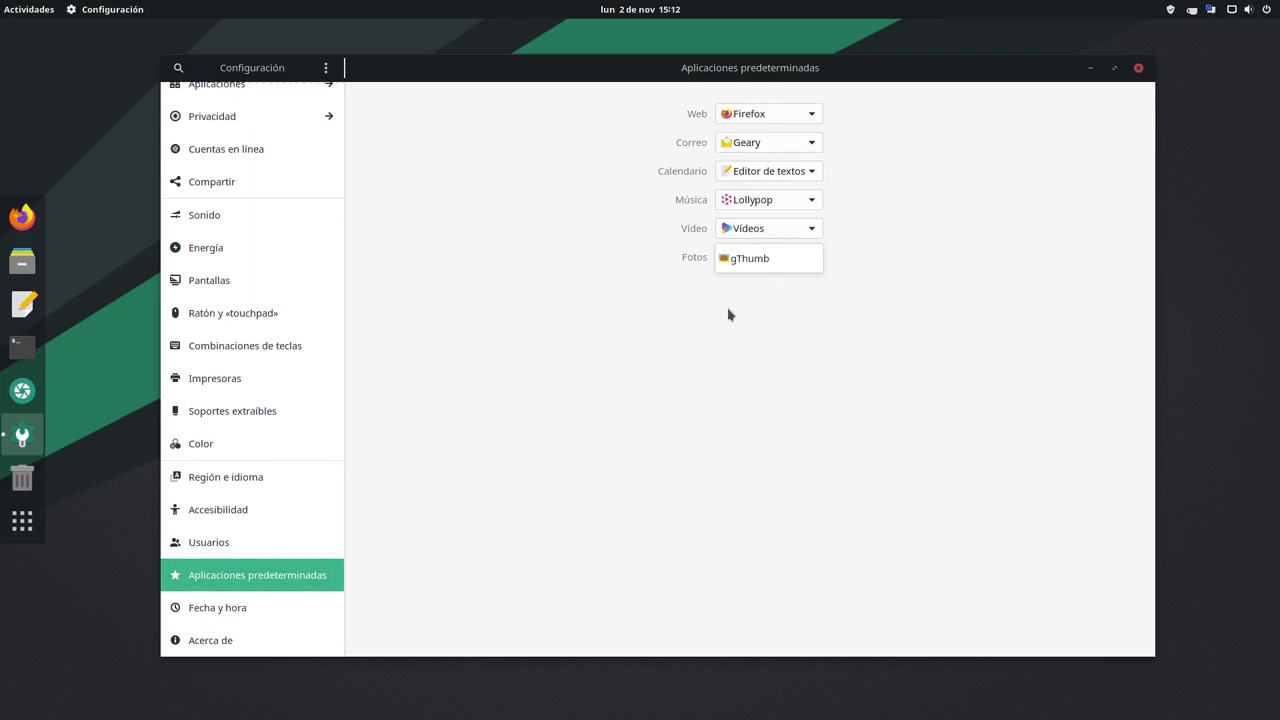
pyautogui.click(770, 264)
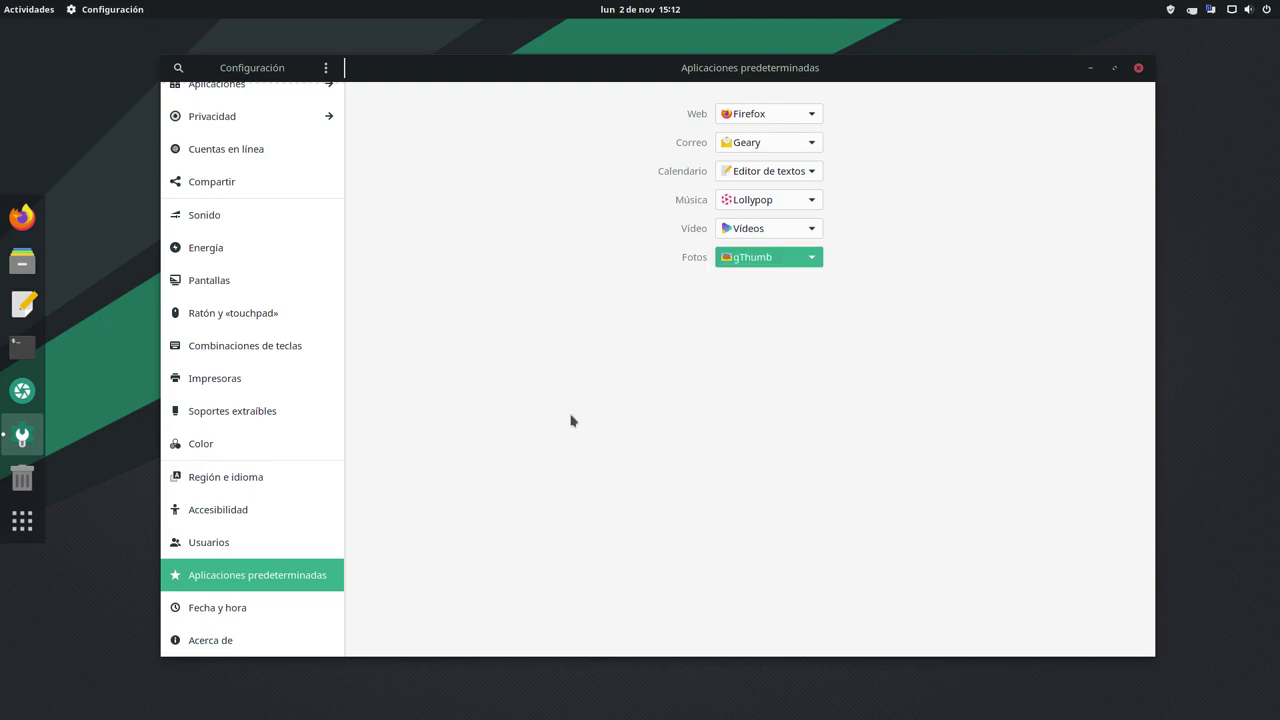
# - Enable automatic date and time (Fecha y hora automáticas) on the Fecha y hora page
pyautogui.click(229, 607)
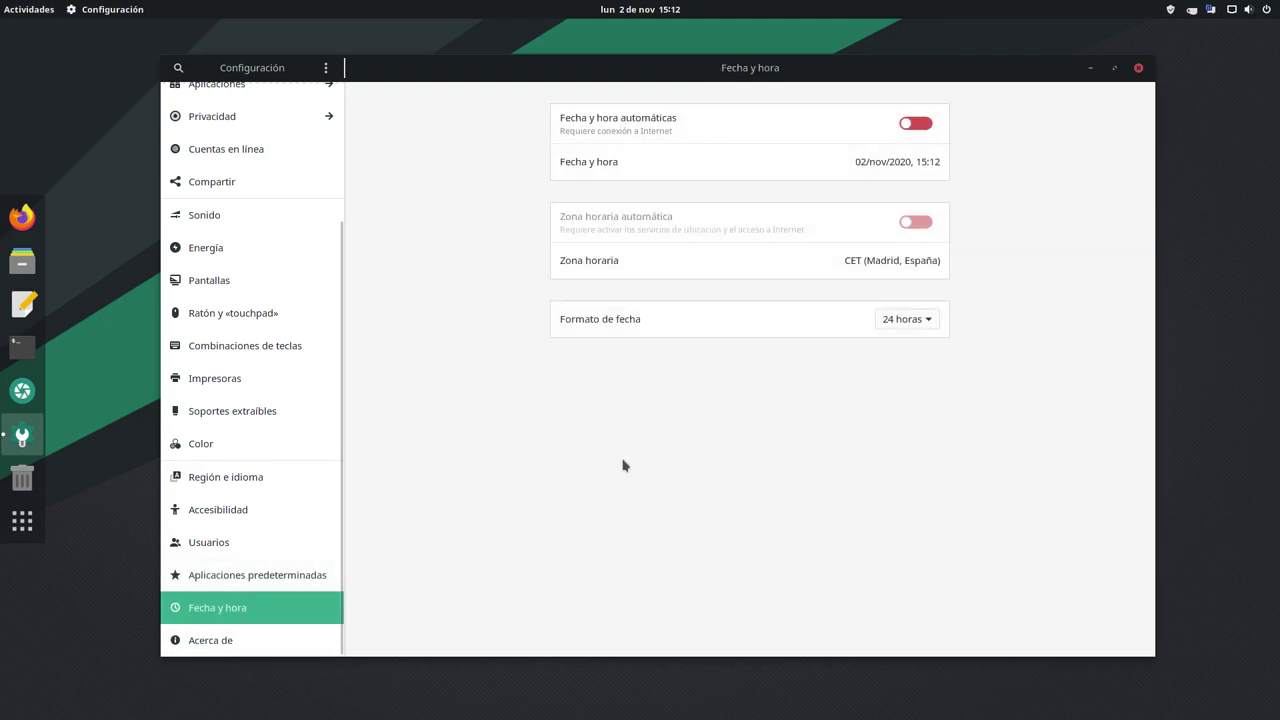
pyautogui.click(916, 127)
pyautogui.click(925, 130)
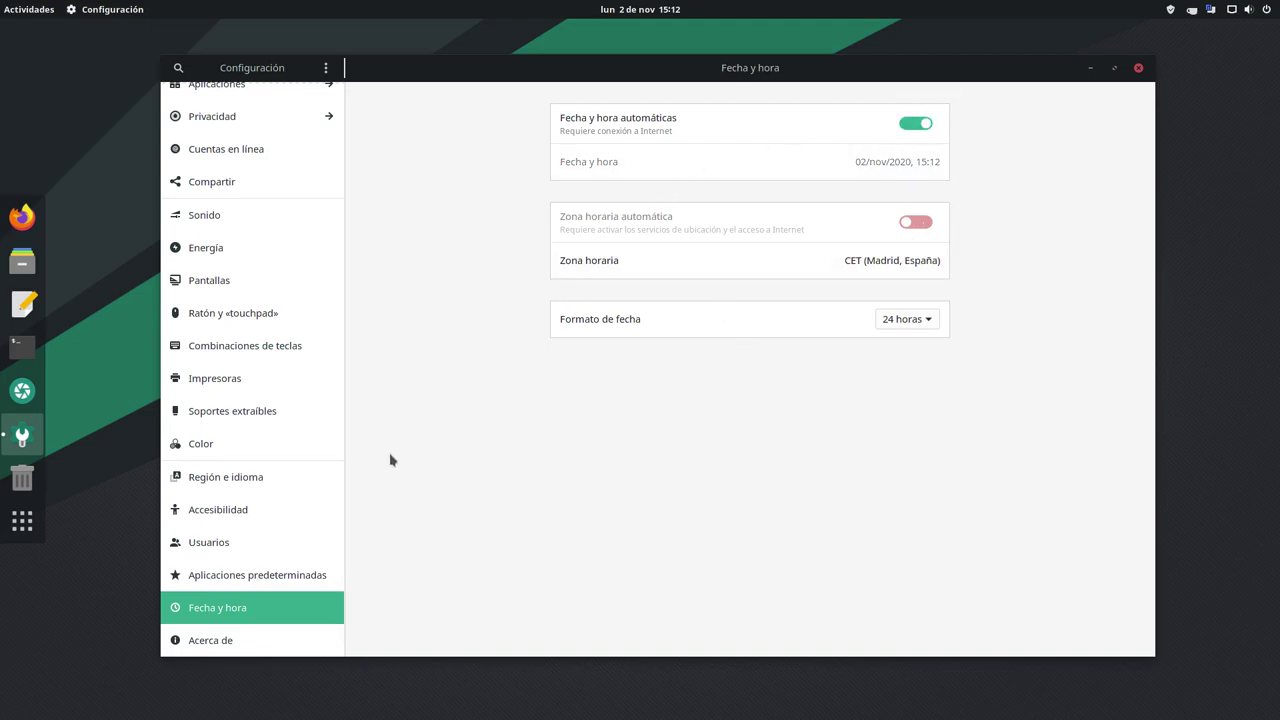
# - Review the hardware and system details on the Acerca de page, and close Configuración
pyautogui.click(214, 644)
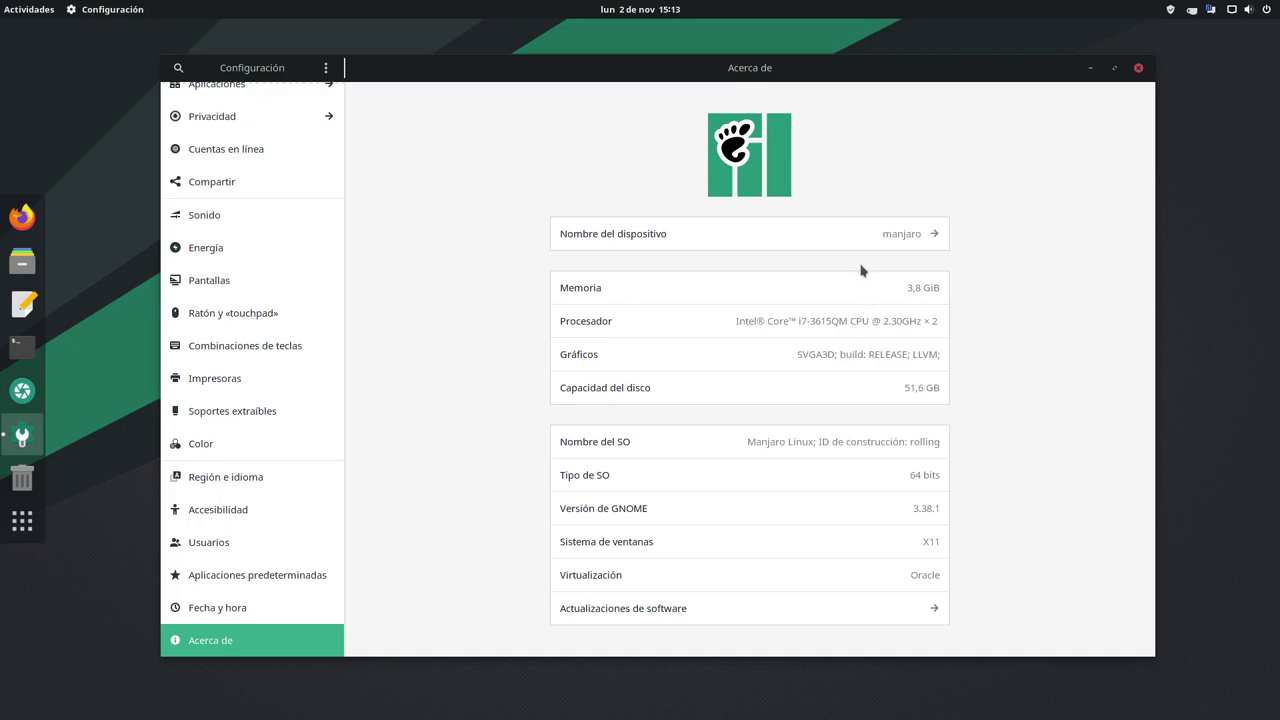
pyautogui.moveTo(1002, 70); pyautogui.dragTo(1031, 69)
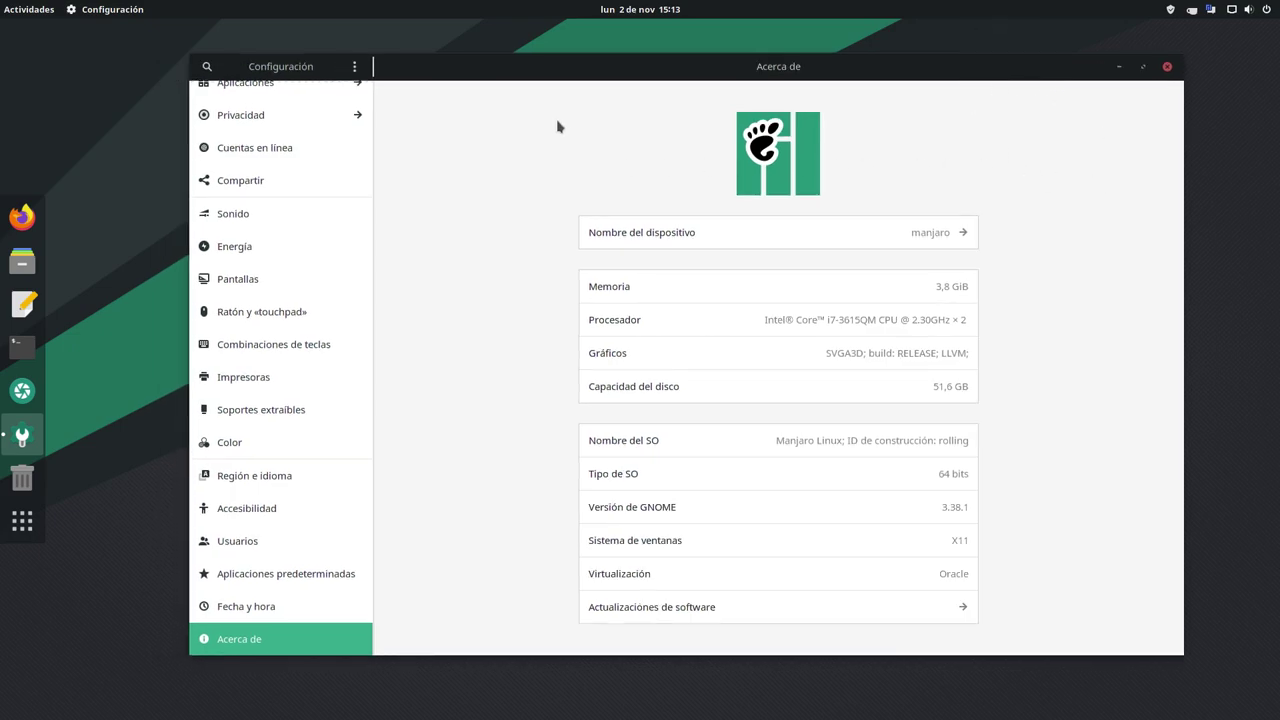
pyautogui.scroll(5, 280, 255)
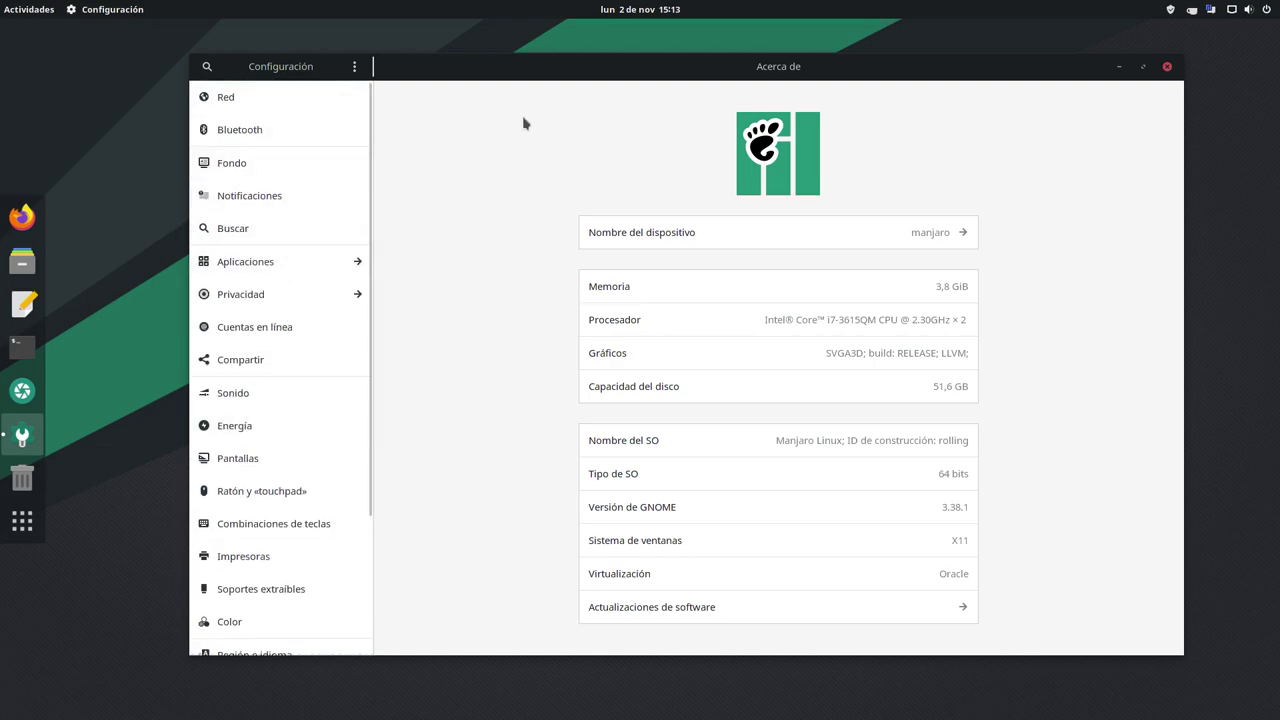
pyautogui.click(1166, 66)
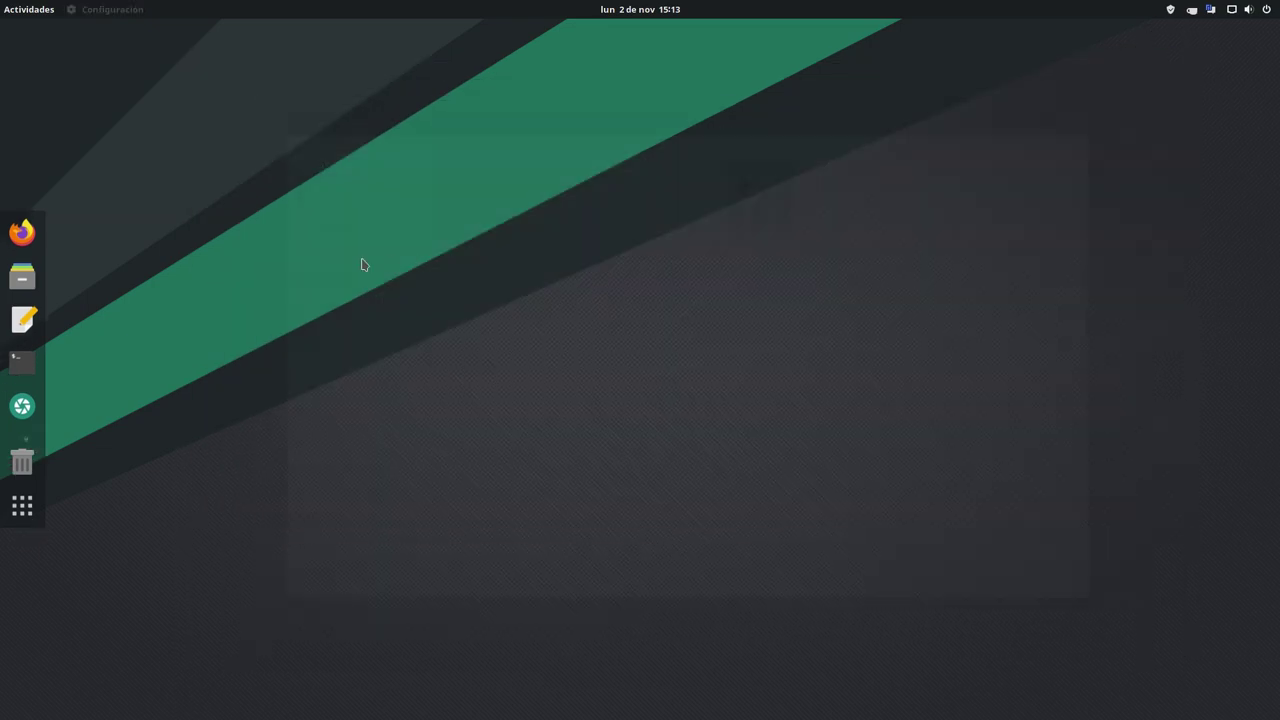
# - Open the Archivos file manager, move its window towards the desktop's centre and enlarge it
pyautogui.click(23, 290)
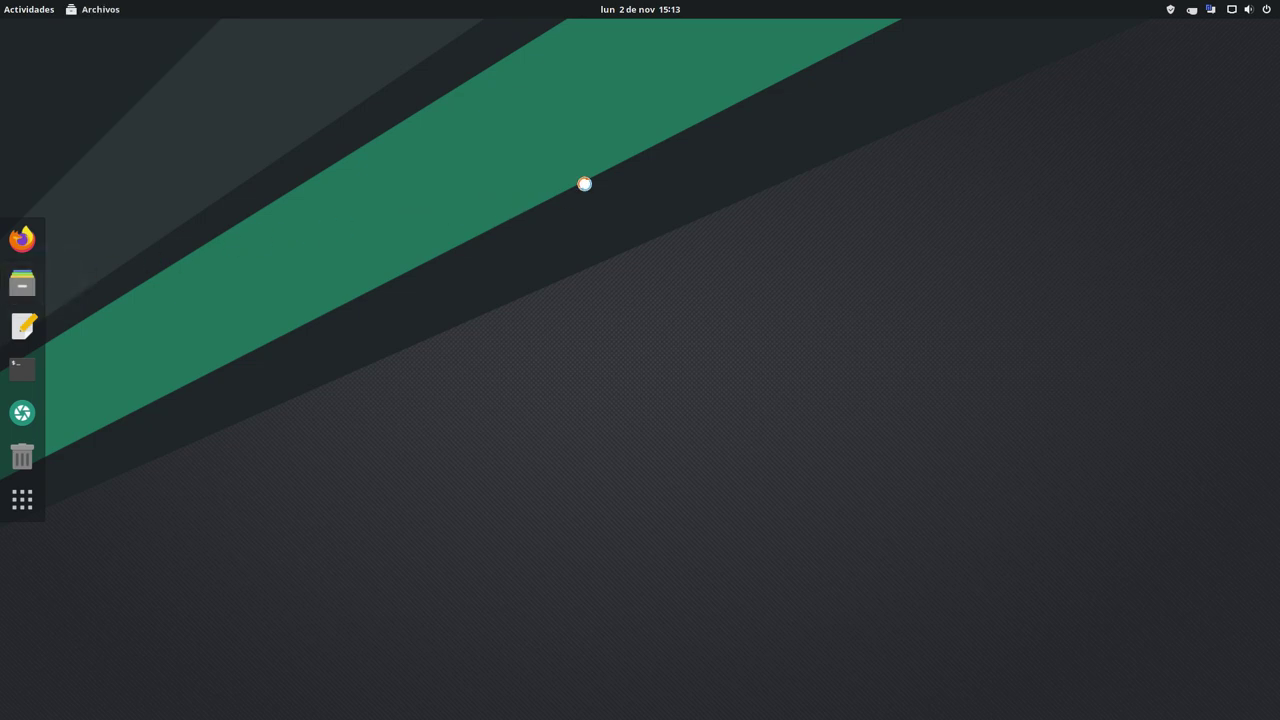
pyautogui.moveTo(538, 145); pyautogui.dragTo(828, 117)
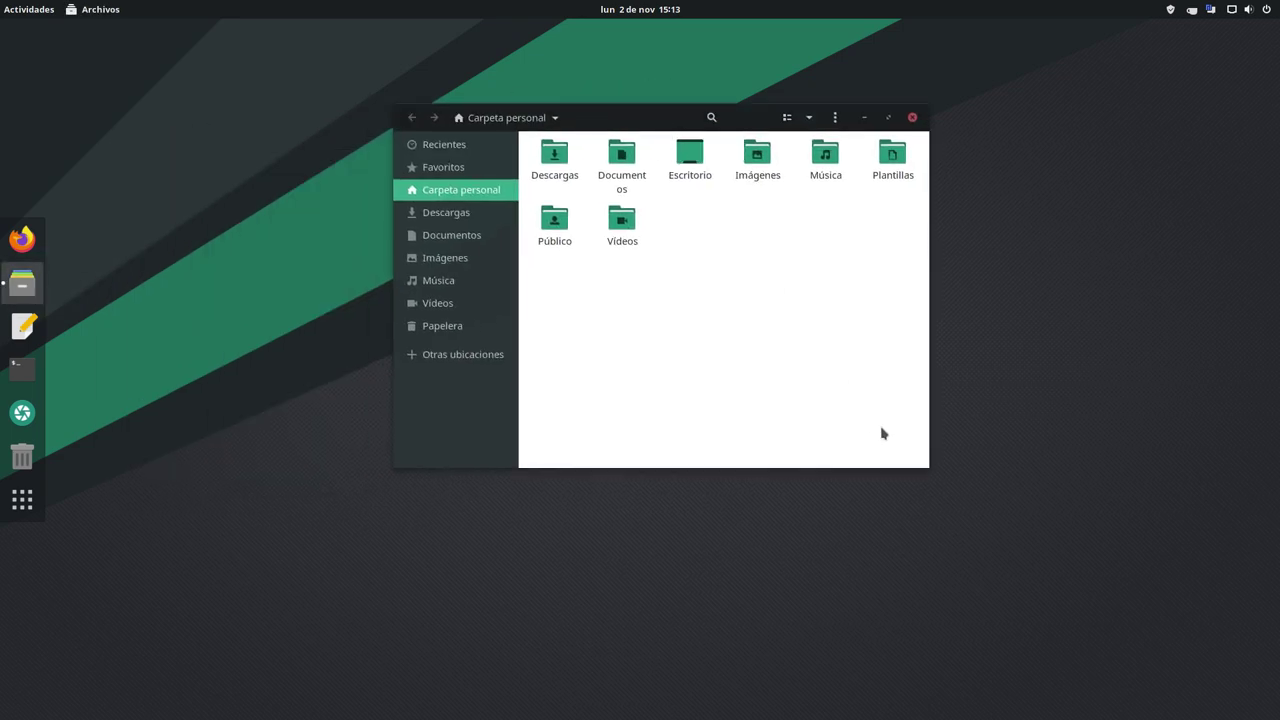
pyautogui.moveTo(929, 469); pyautogui.dragTo(1168, 570)
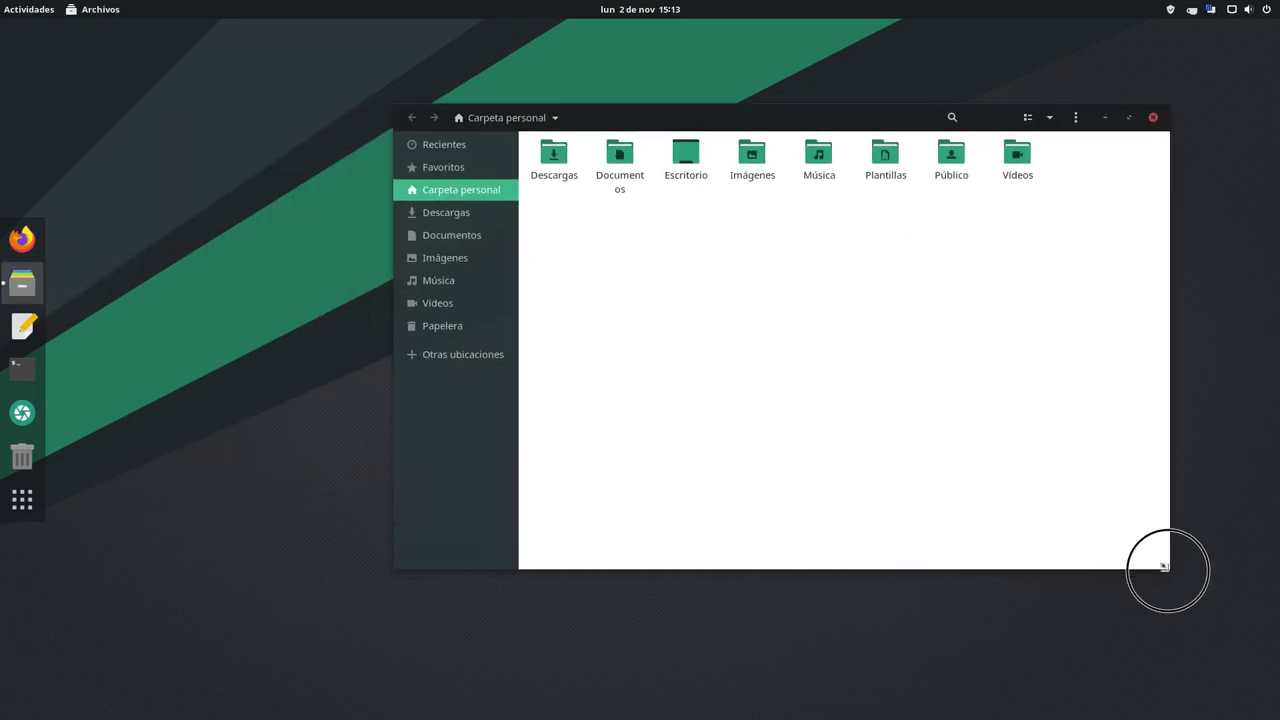
# - Check the general options of Archivos and enlarge the folder icons to 100% zoom
pyautogui.click(1076, 118)
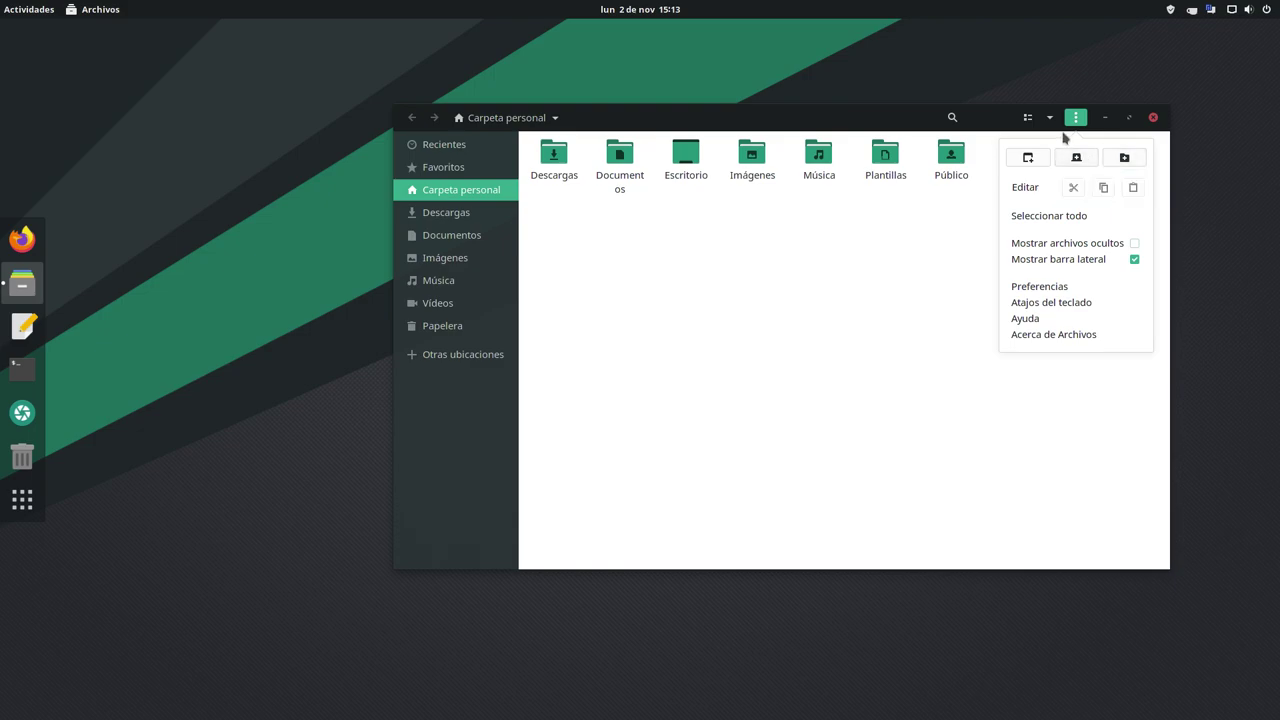
pyautogui.click(941, 222)
pyautogui.click(1049, 117)
pyautogui.click(1092, 156)
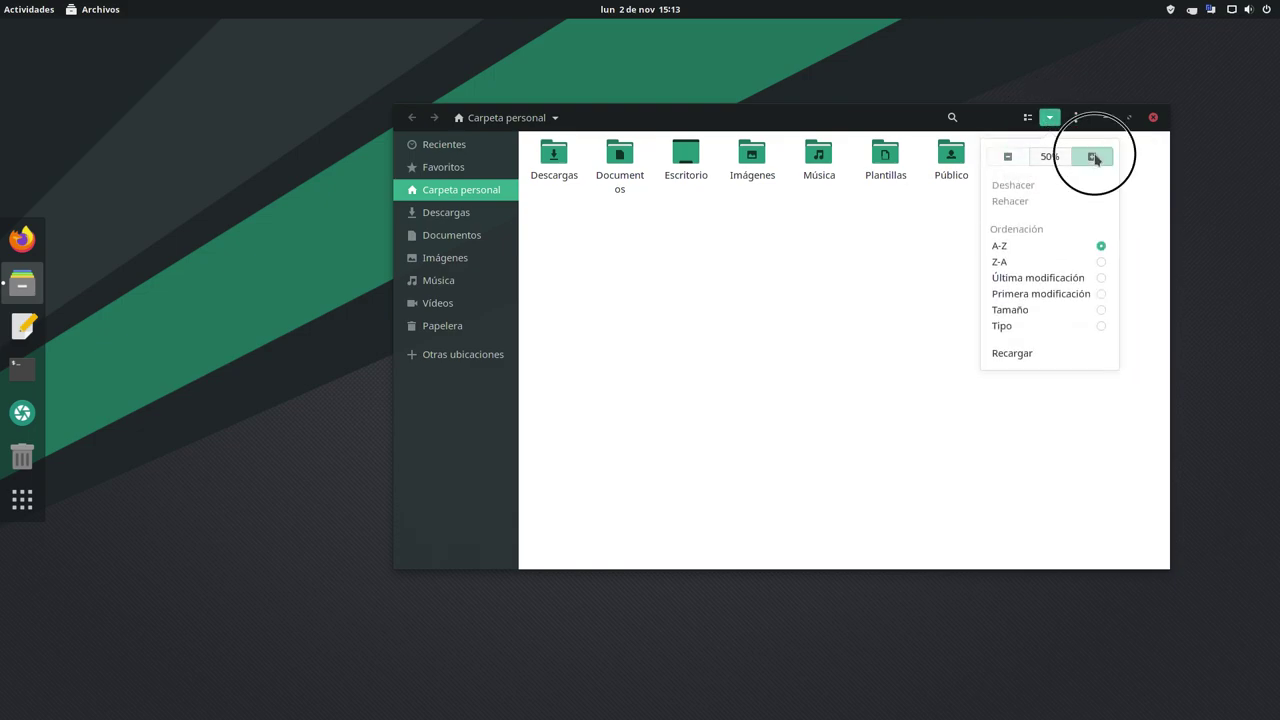
pyautogui.click(873, 378)
pyautogui.click(1050, 118)
pyautogui.click(1090, 158)
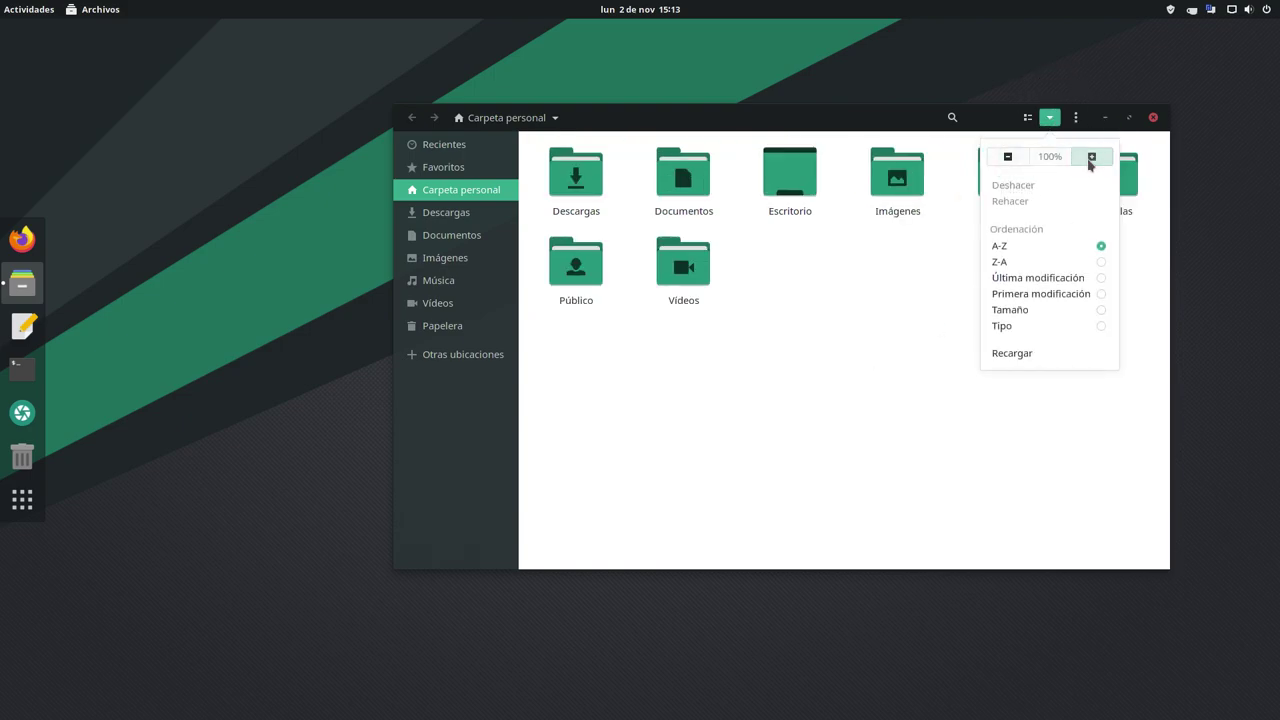
# - Reduce the folder icons to 67% zoom, shrink the Archivos window and reposition it on the desktop
pyautogui.click(1005, 160)
pyautogui.click(899, 307)
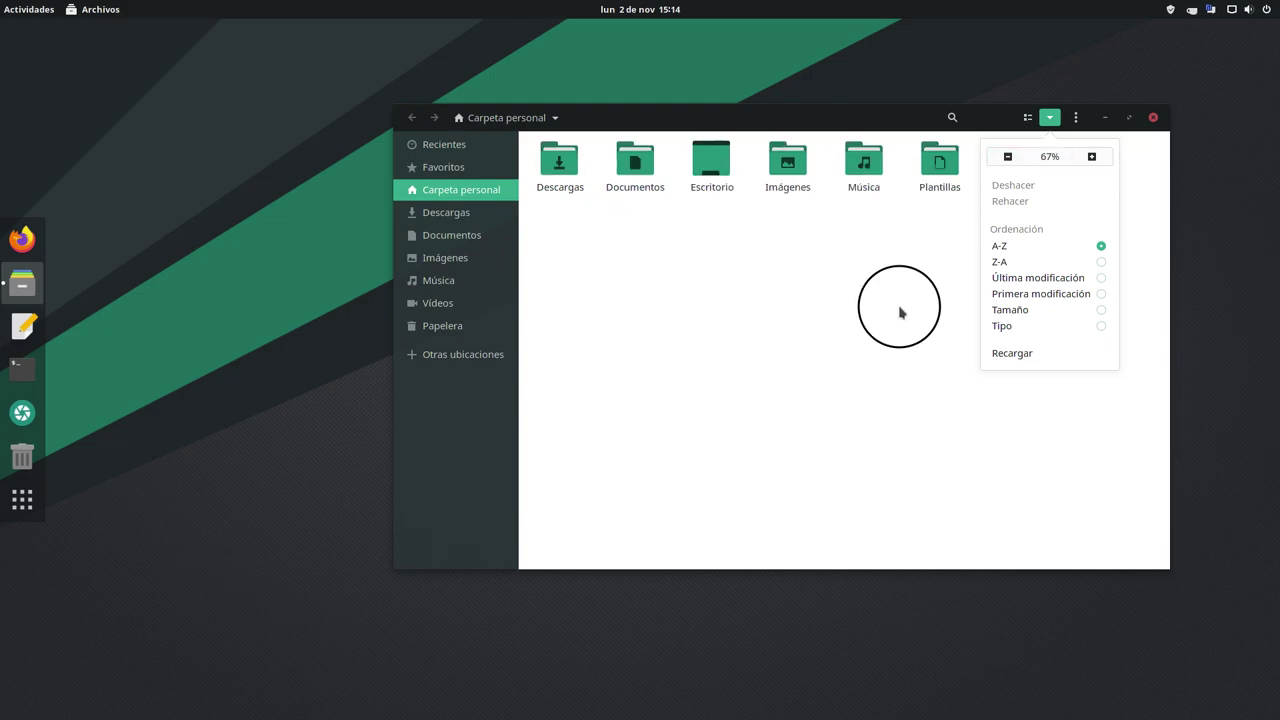
pyautogui.click(947, 400)
pyautogui.moveTo(1160, 562); pyautogui.dragTo(1044, 460)
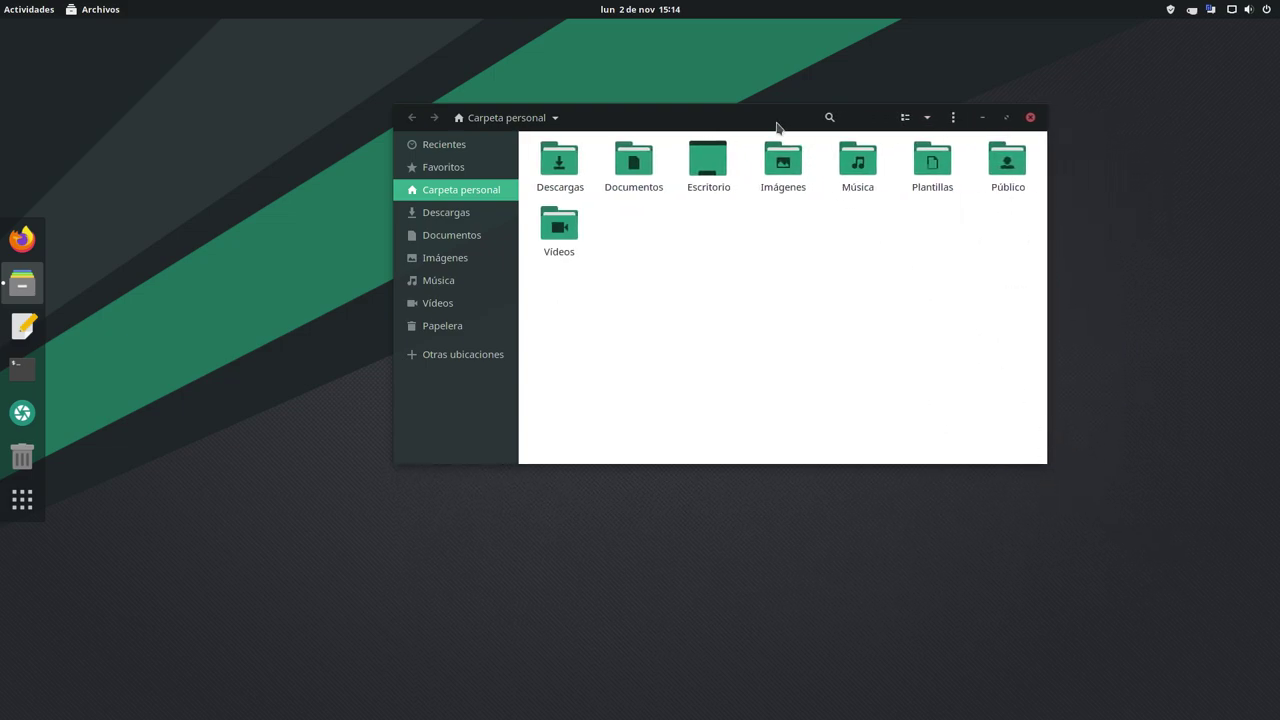
pyautogui.moveTo(777, 129); pyautogui.dragTo(665, 138)
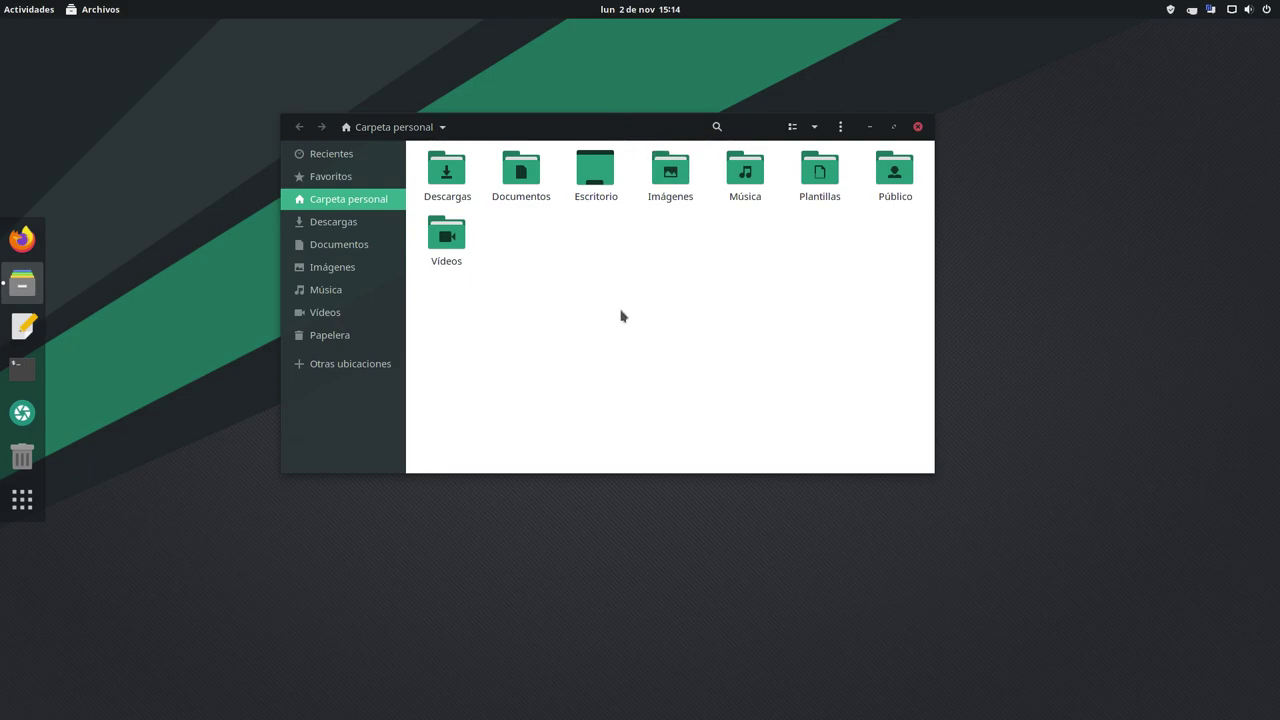
# - Check the application options of Archivos, and minimize its window
pyautogui.click(114, 12)
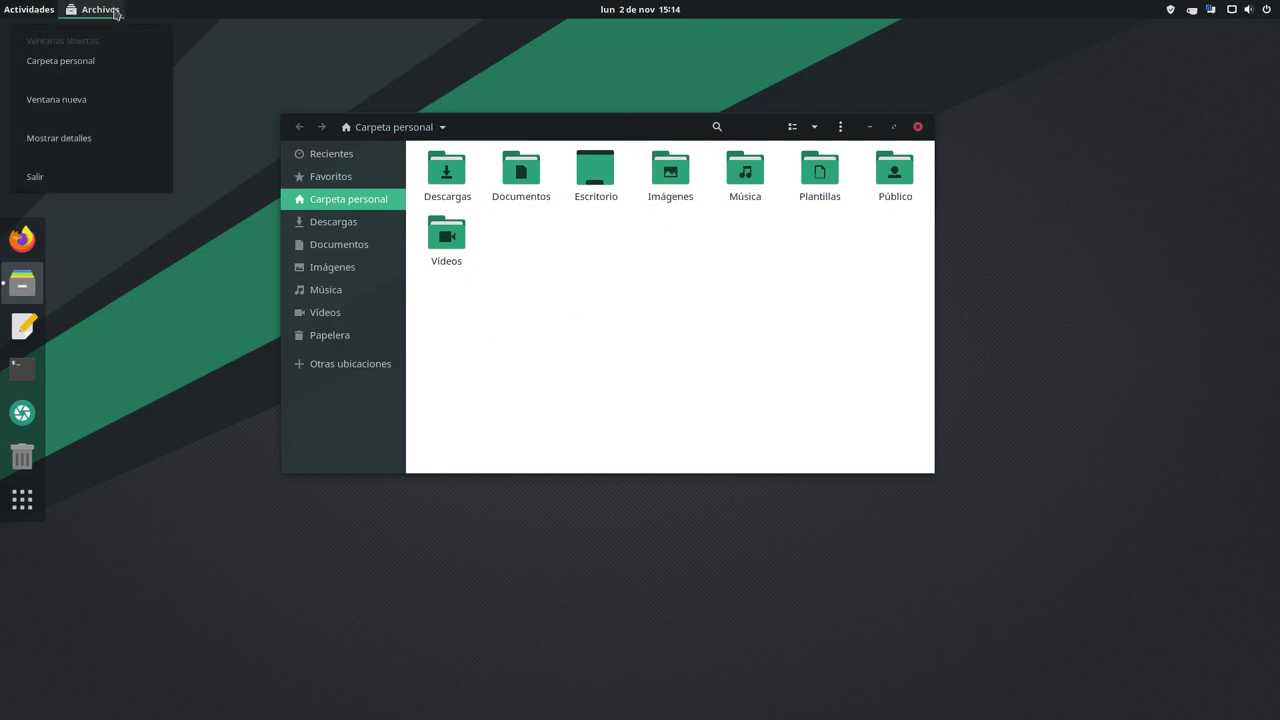
pyautogui.click(496, 307)
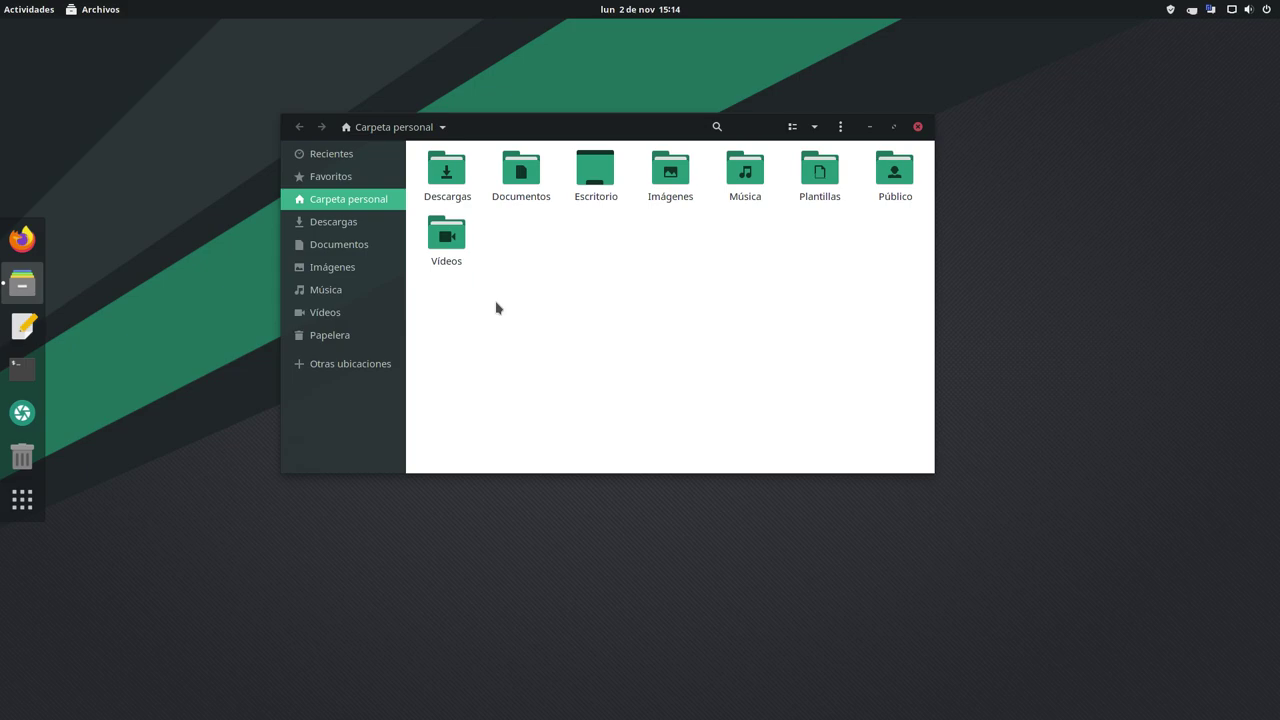
pyautogui.click(869, 129)
# - Search the activities overview for "m", open Gestor de configuración de Manjaro and enlarge its window
pyautogui.moveTo(18, 12)
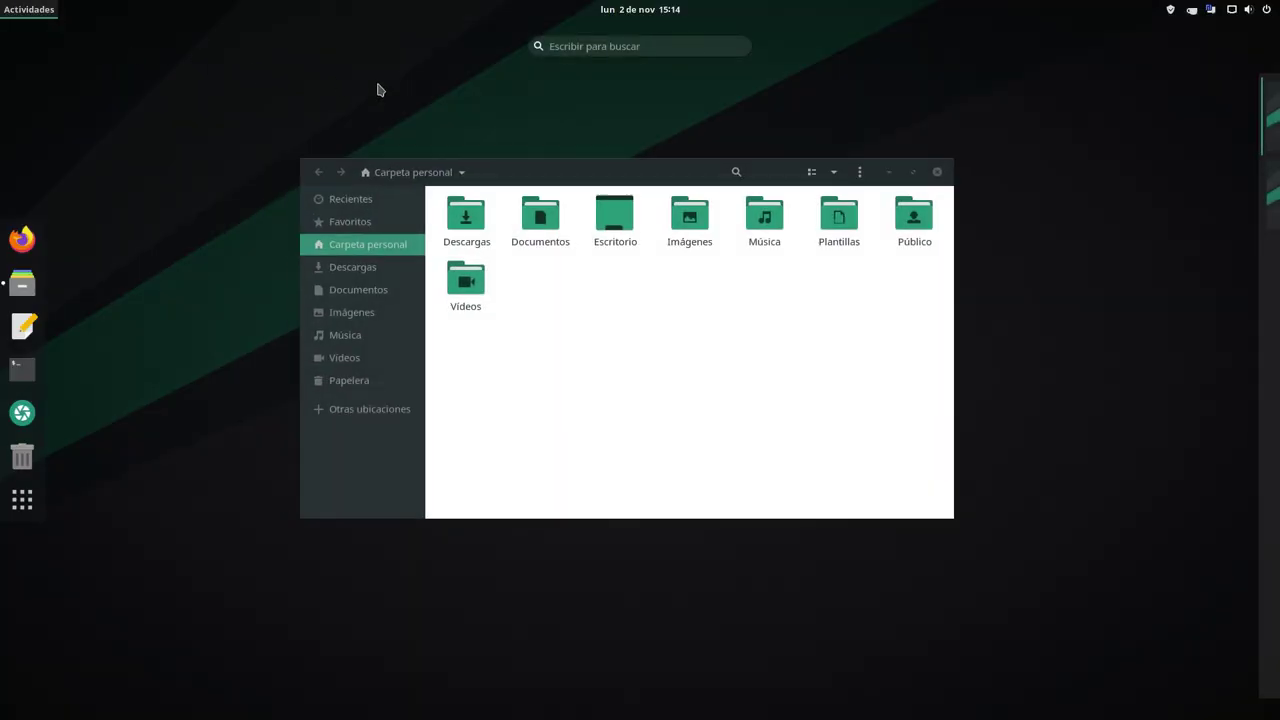
pyautogui.click(629, 46)
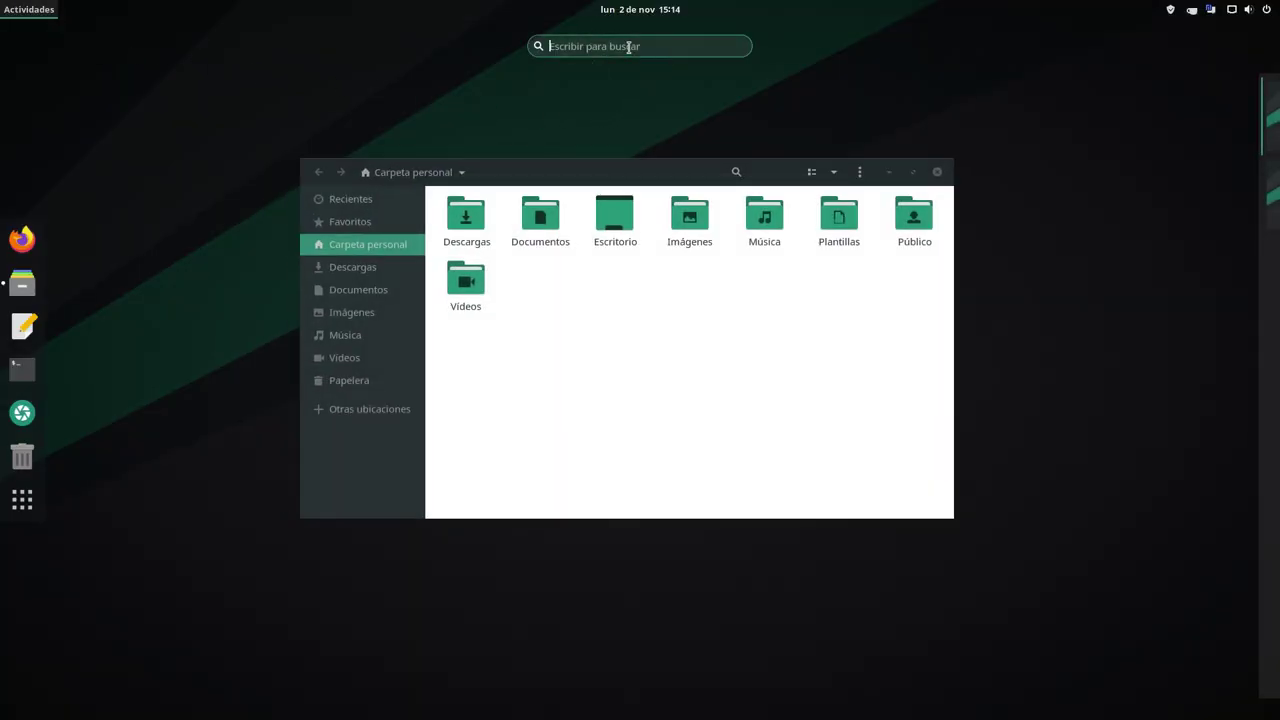
pyautogui.write('m')
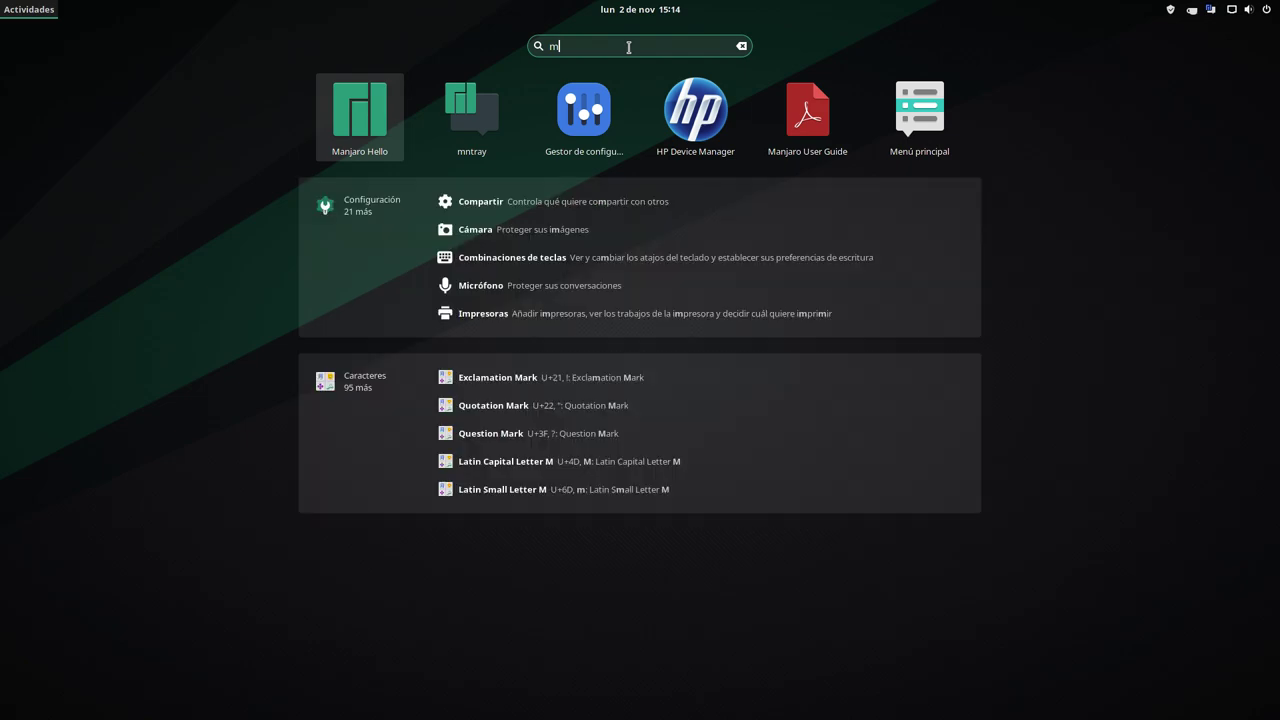
pyautogui.click(583, 118)
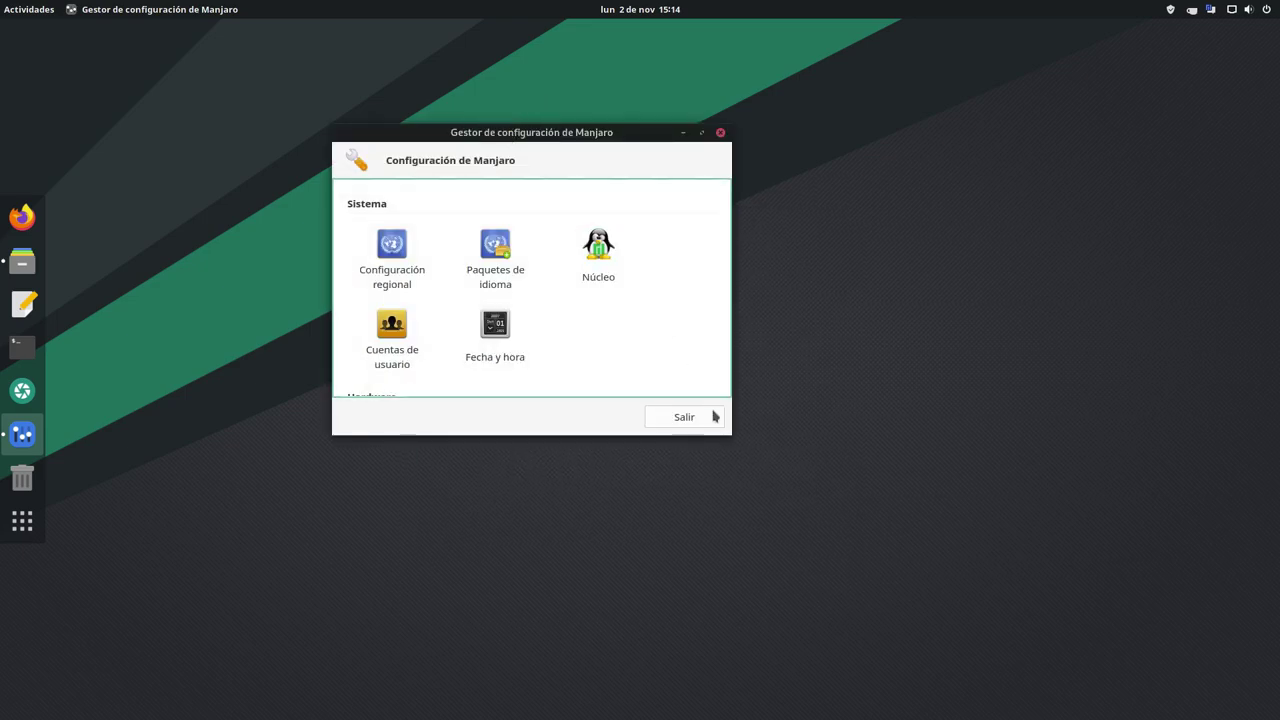
pyautogui.moveTo(730, 436); pyautogui.dragTo(1202, 576)
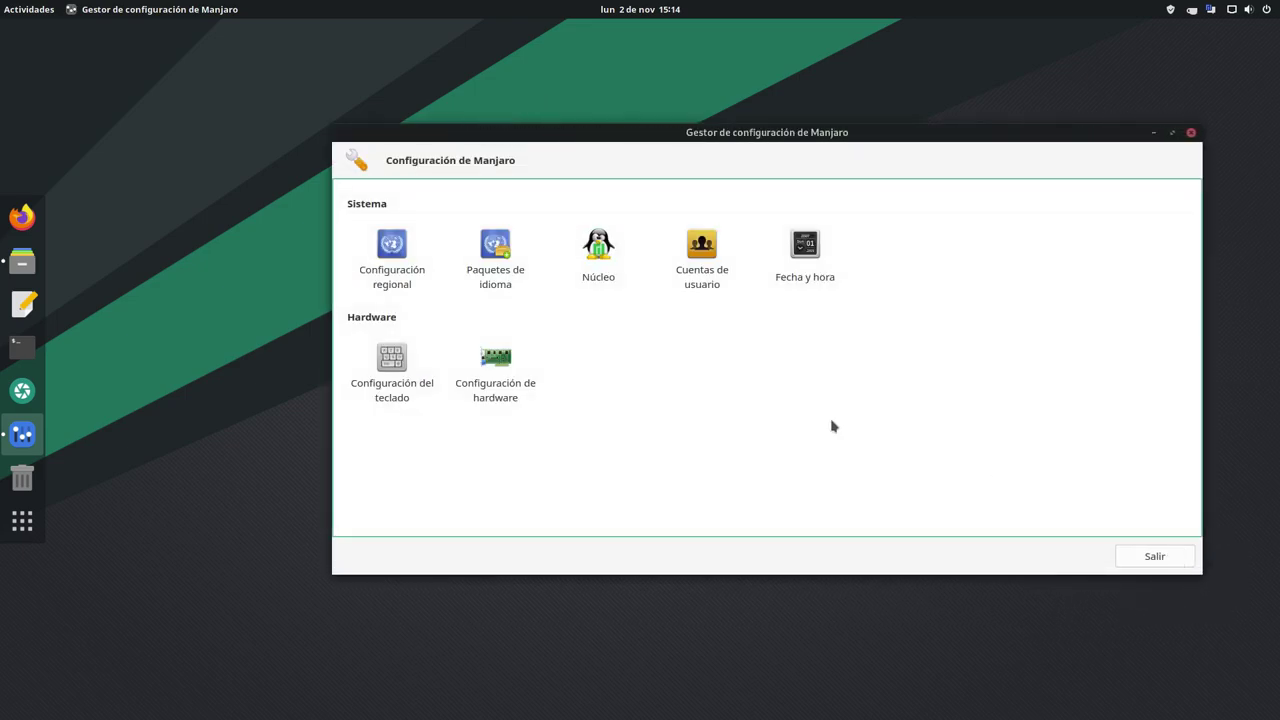
# - Install the language packages poppler-data and qt5-translations, authenticating with the account password, and return to all settings
pyautogui.click(473, 263)
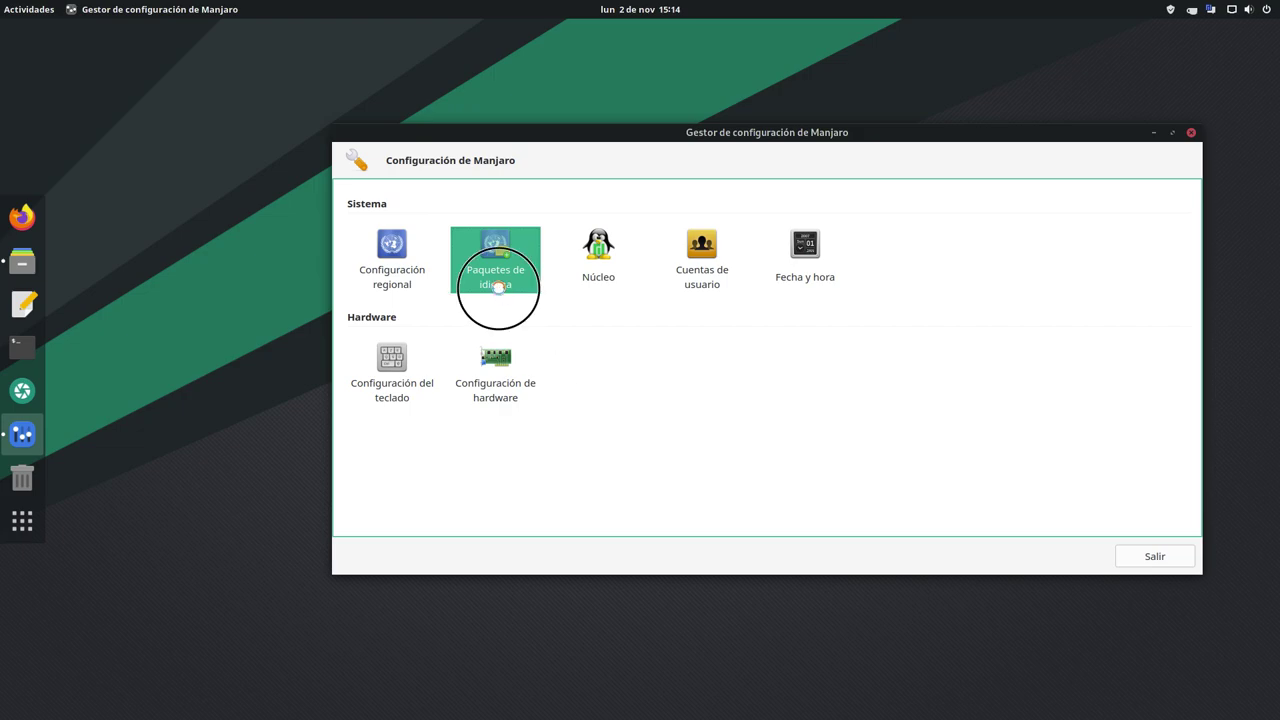
pyautogui.doubleClick(501, 290)
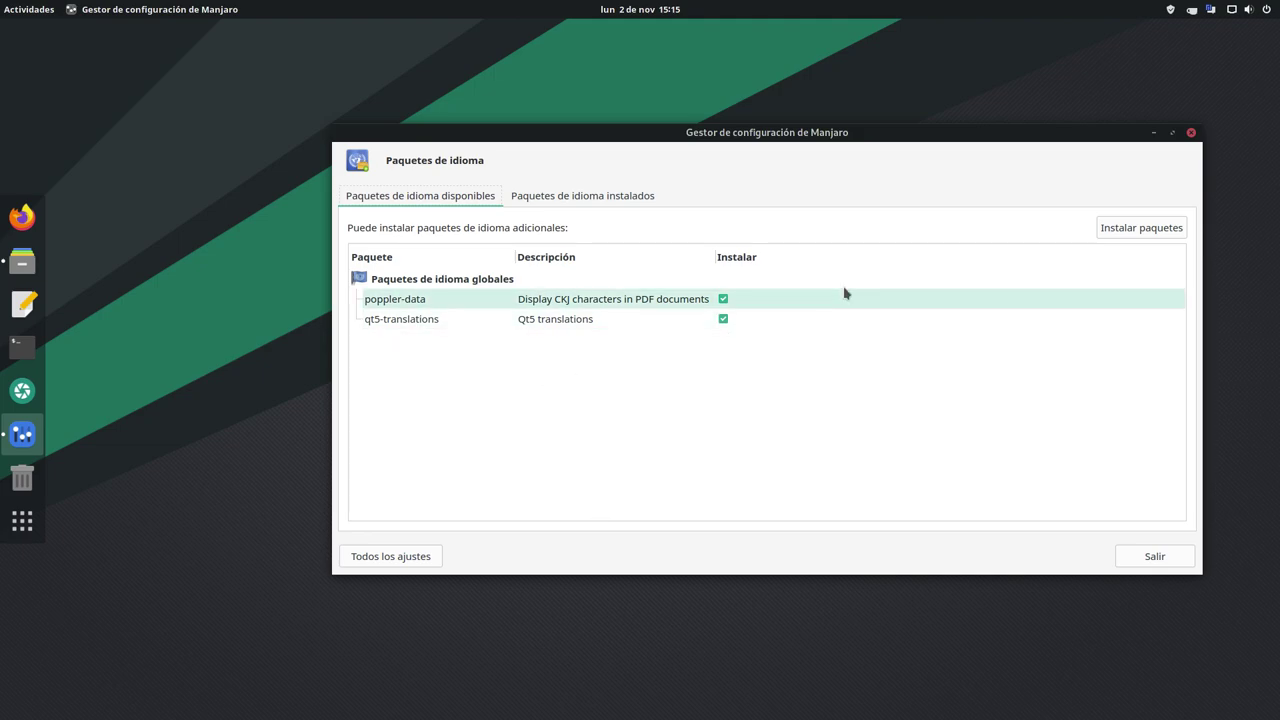
pyautogui.click(1125, 228)
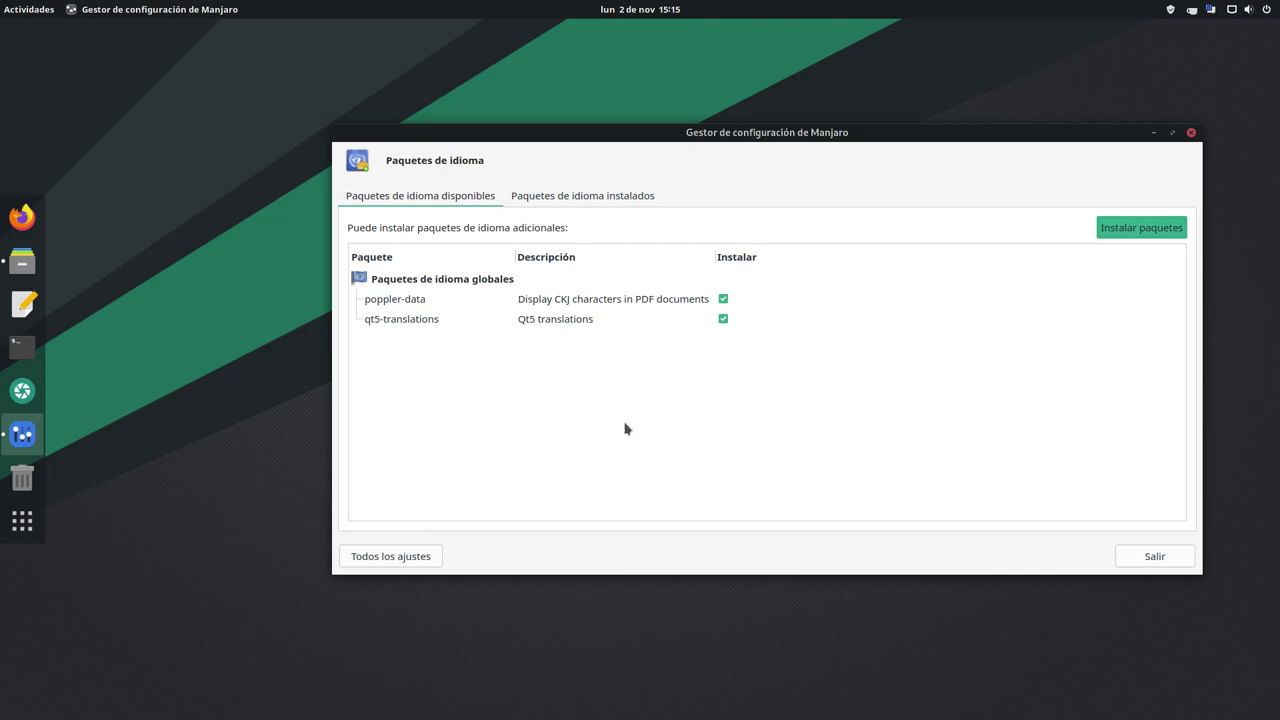
pyautogui.click(733, 387)
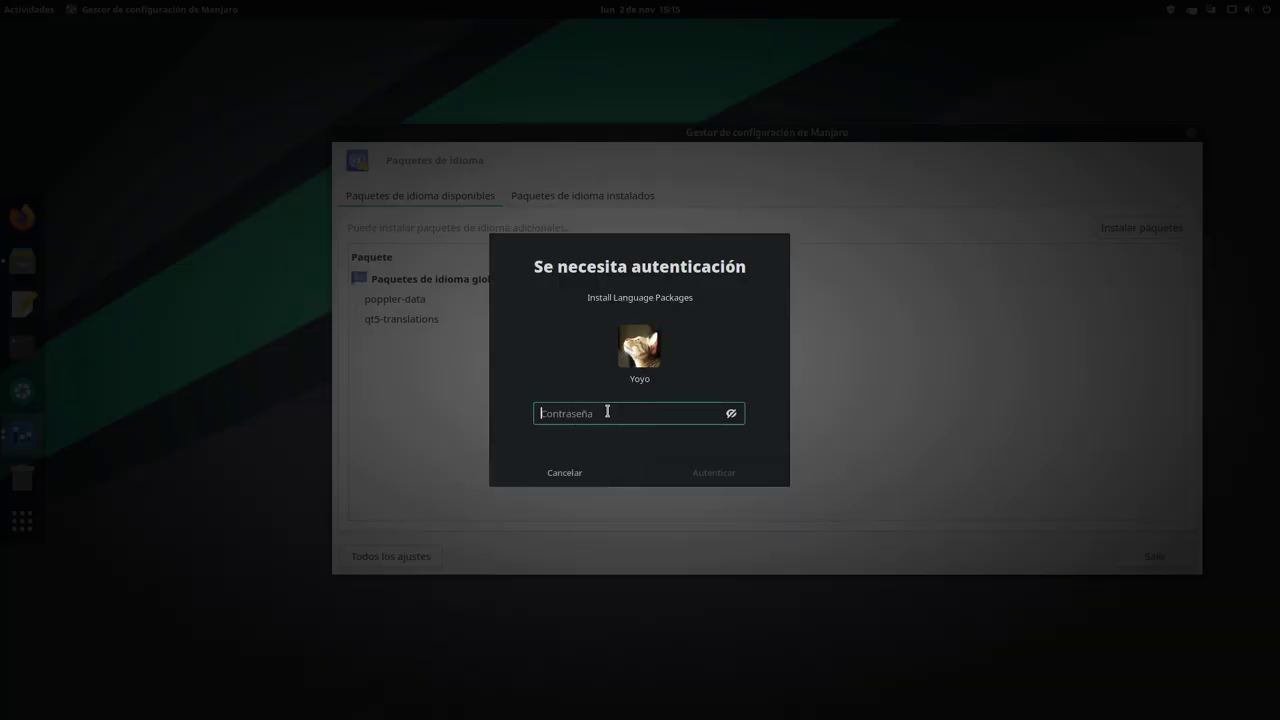
pyautogui.write('*******')
pyautogui.press('Return')
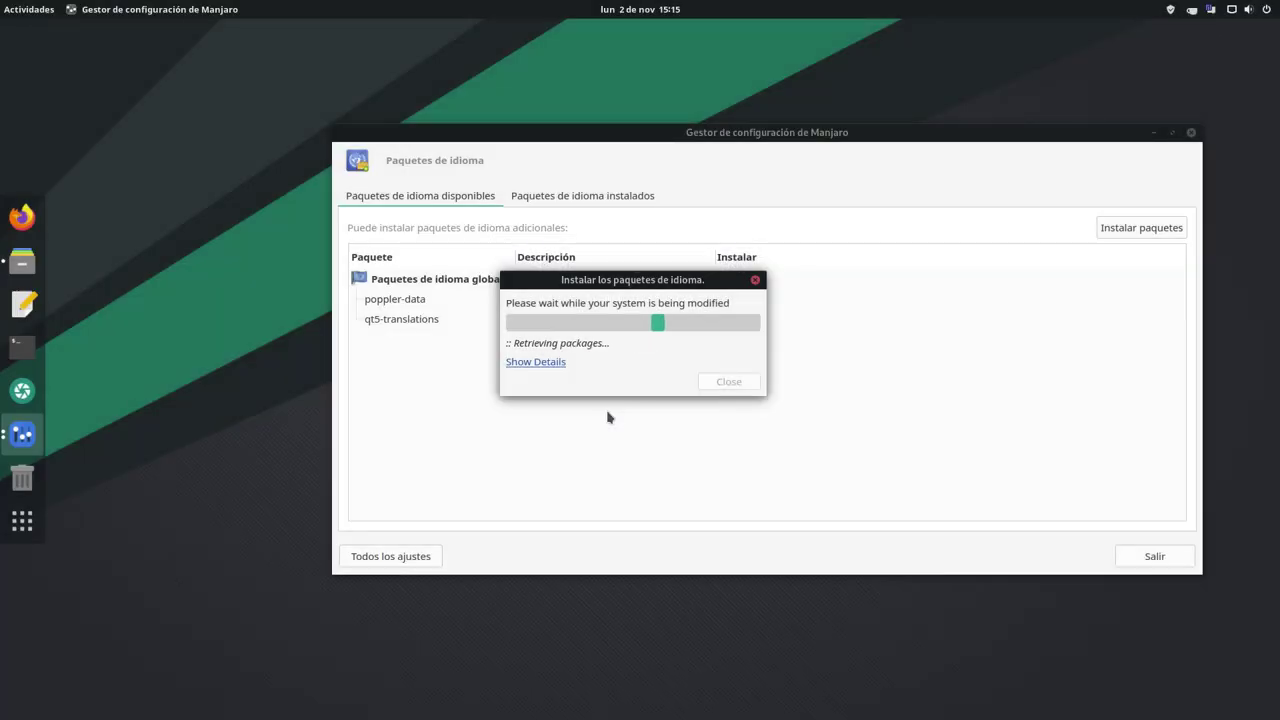
pyautogui.click(733, 389)
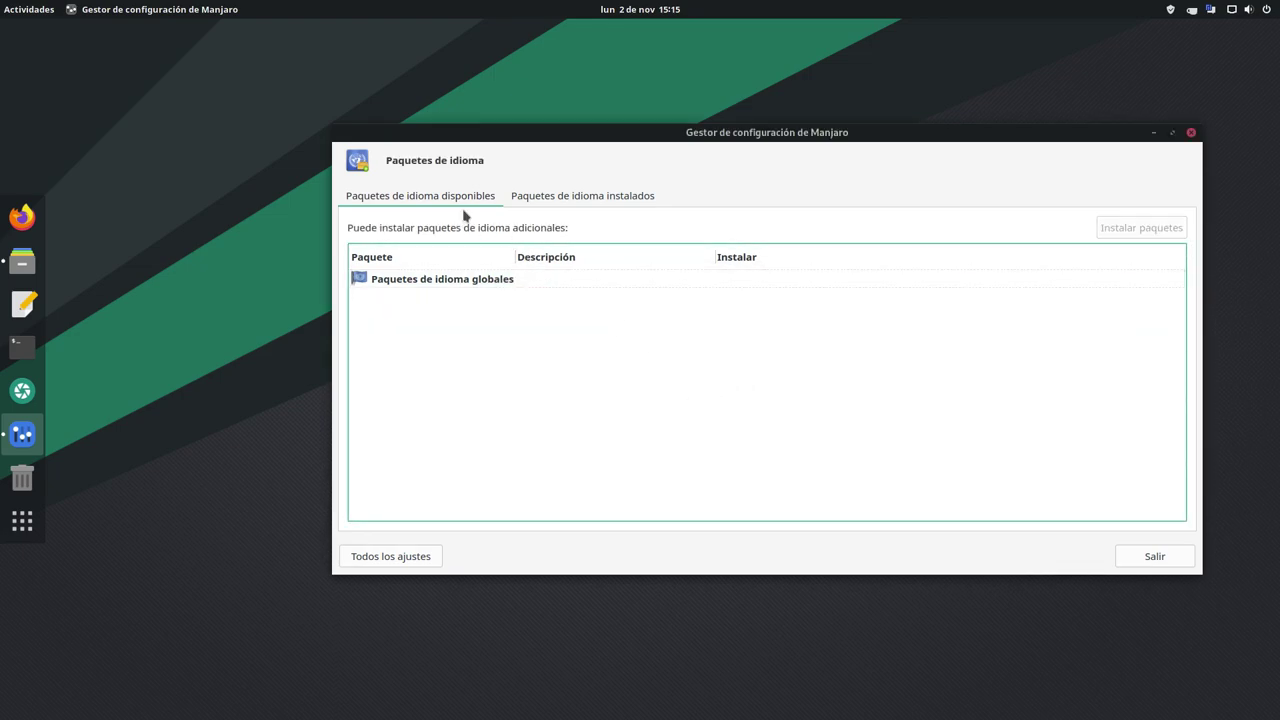
pyautogui.click(372, 551)
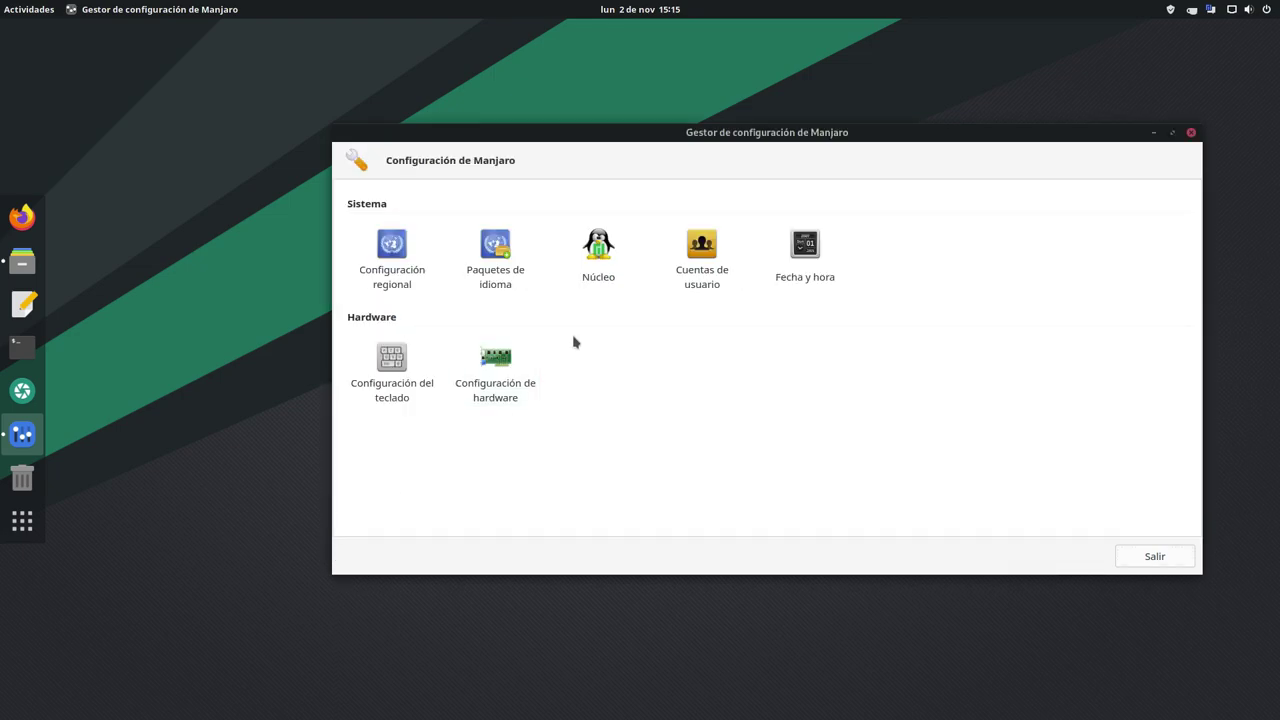
# - Examine the Linux kernels offered on the Núcleo page, and return to all settings
pyautogui.click(598, 257)
pyautogui.click(598, 257)
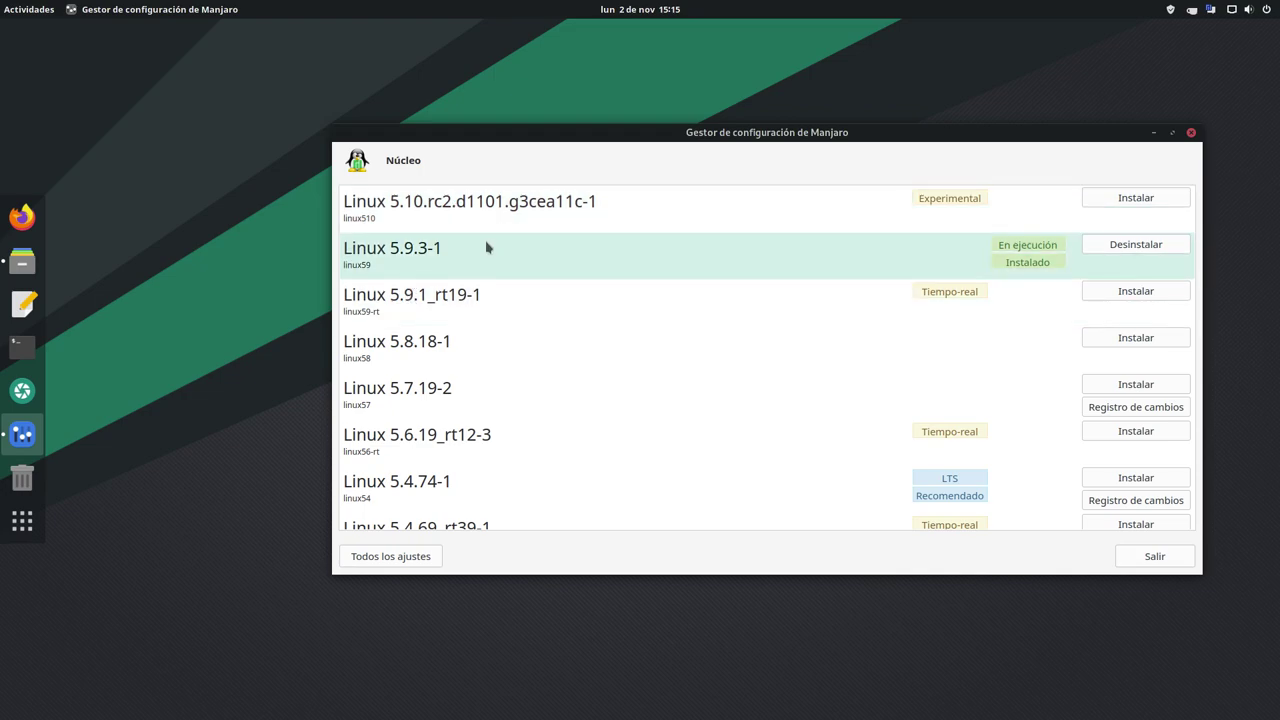
pyautogui.scroll(-5, 537, 408)
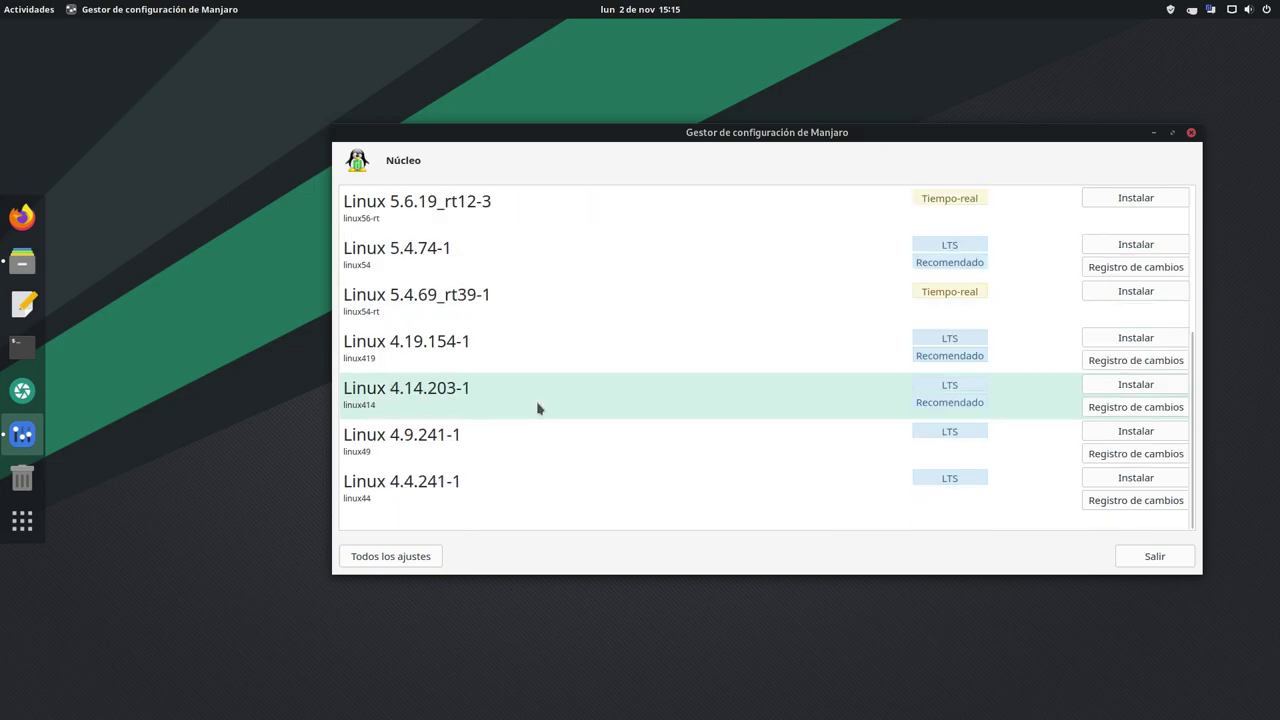
pyautogui.scroll(5, 537, 408)
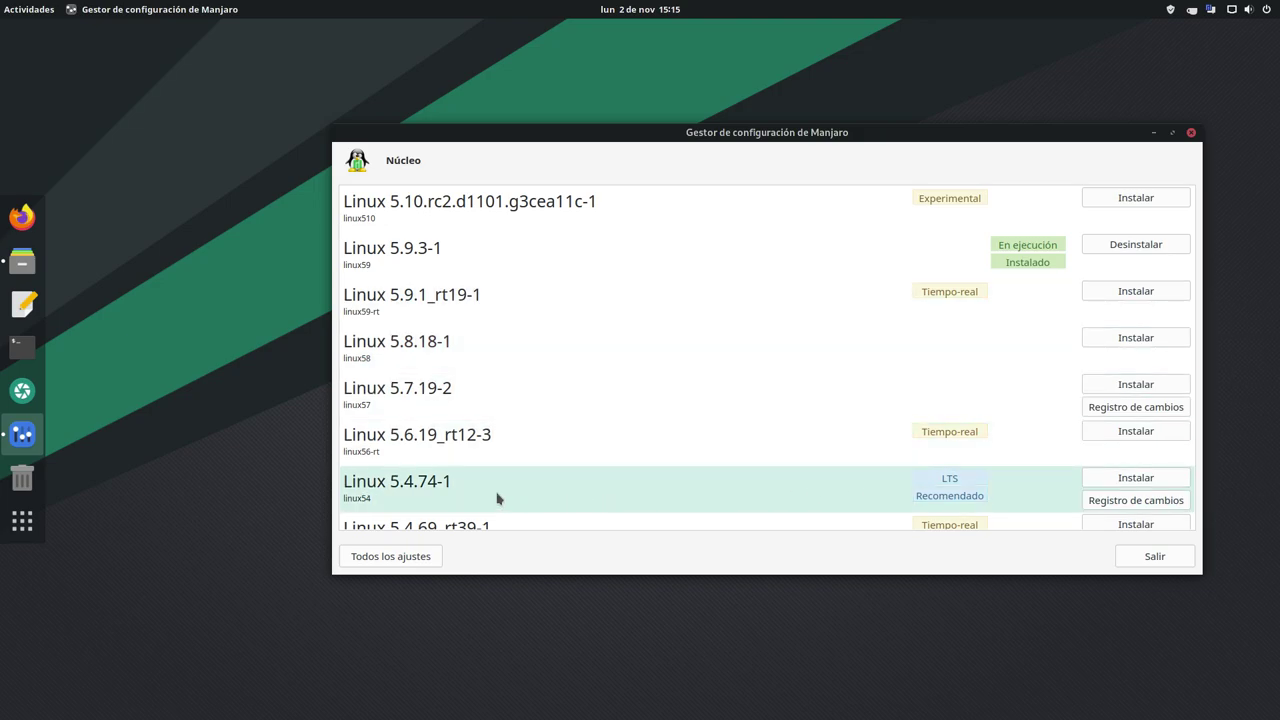
pyautogui.scroll(-5, 497, 495)
pyautogui.scroll(5, 503, 478)
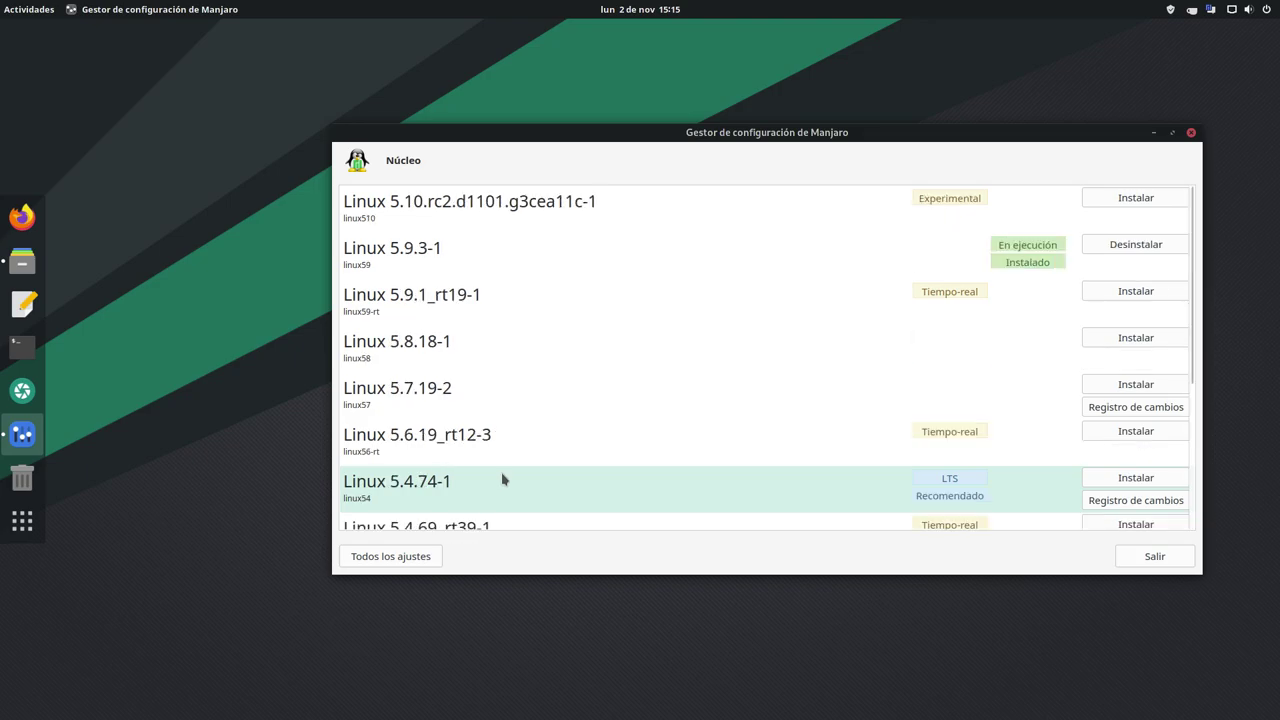
pyautogui.click(436, 557)
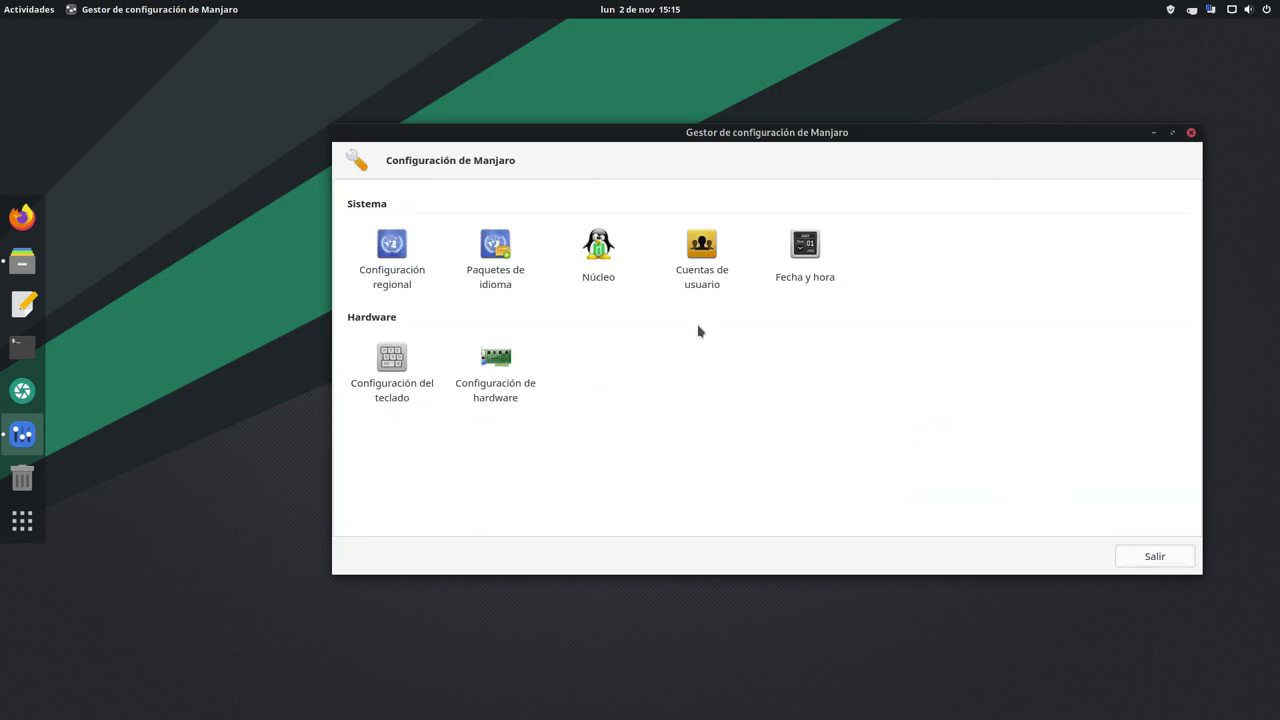
# - Check the Cuentas de usuario and Configuración de hardware pages, and close Gestor de configuración de Manjaro
pyautogui.doubleClick(704, 260)
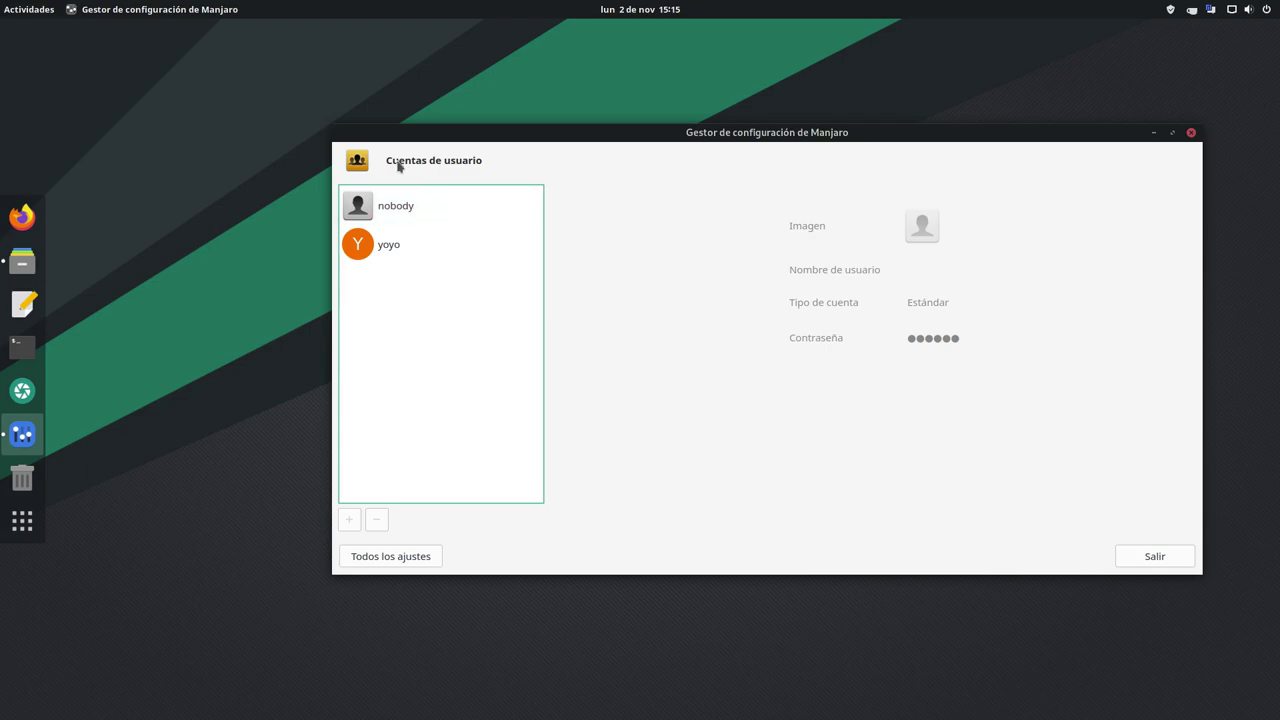
pyautogui.click(395, 557)
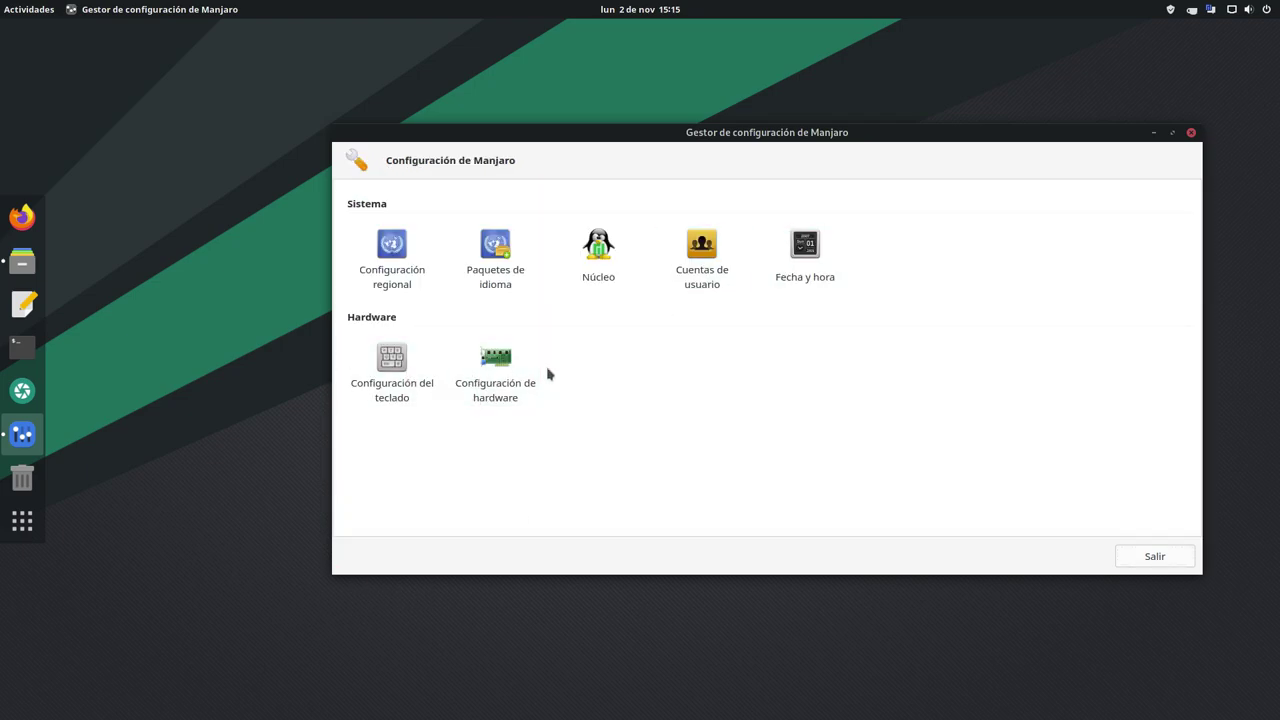
pyautogui.doubleClick(500, 365)
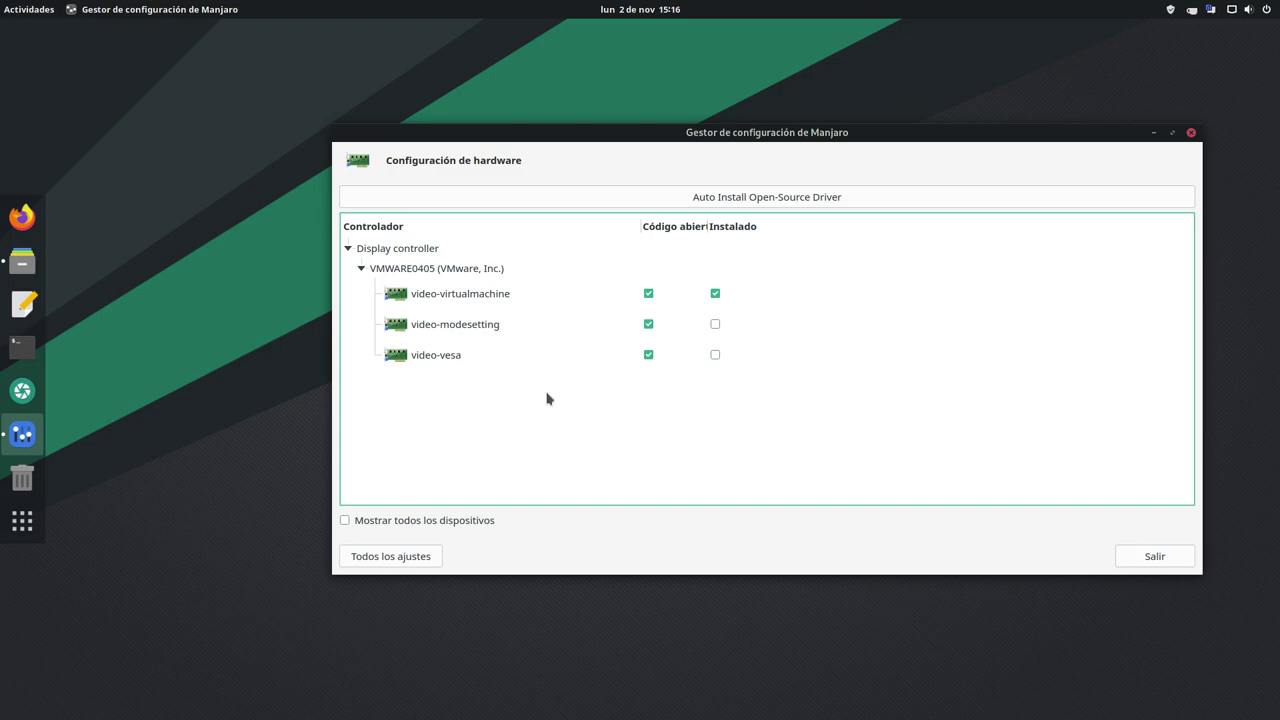
pyautogui.click(1150, 566)
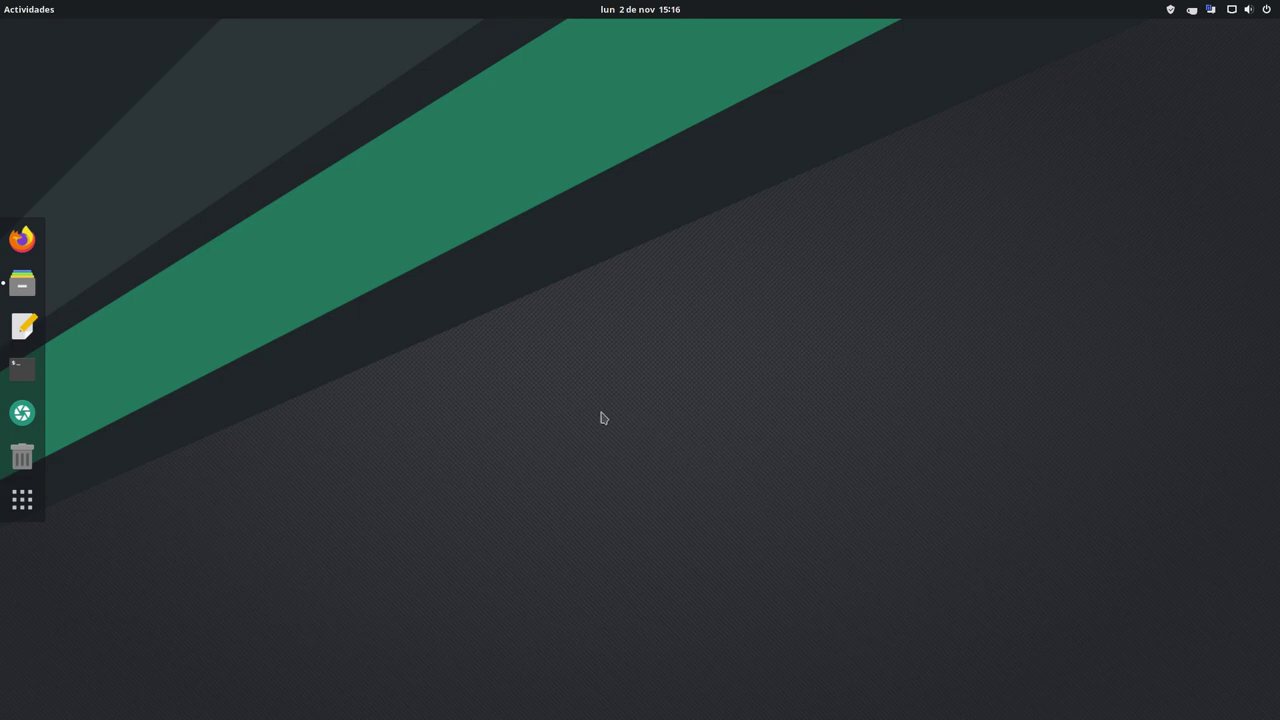
# - Restore the minimized Archivos window and move it closer to the desktop's centre
pyautogui.click(22, 286)
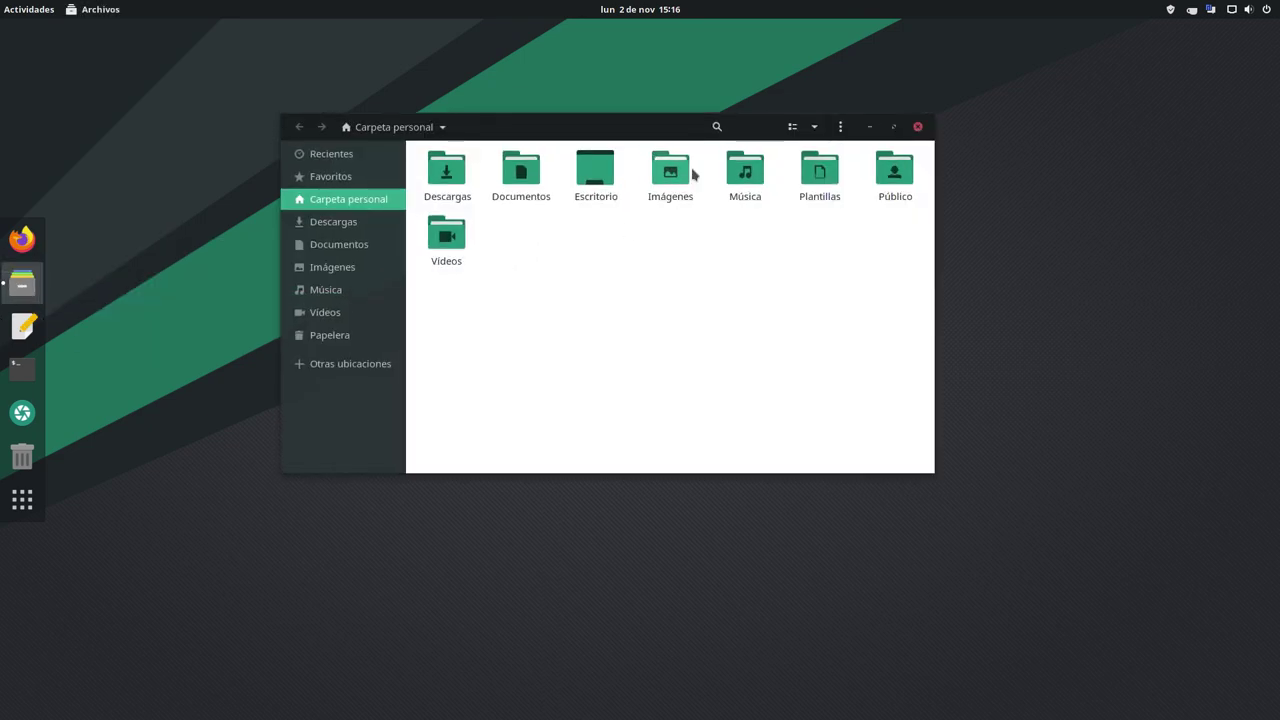
pyautogui.moveTo(668, 128); pyautogui.dragTo(760, 147)
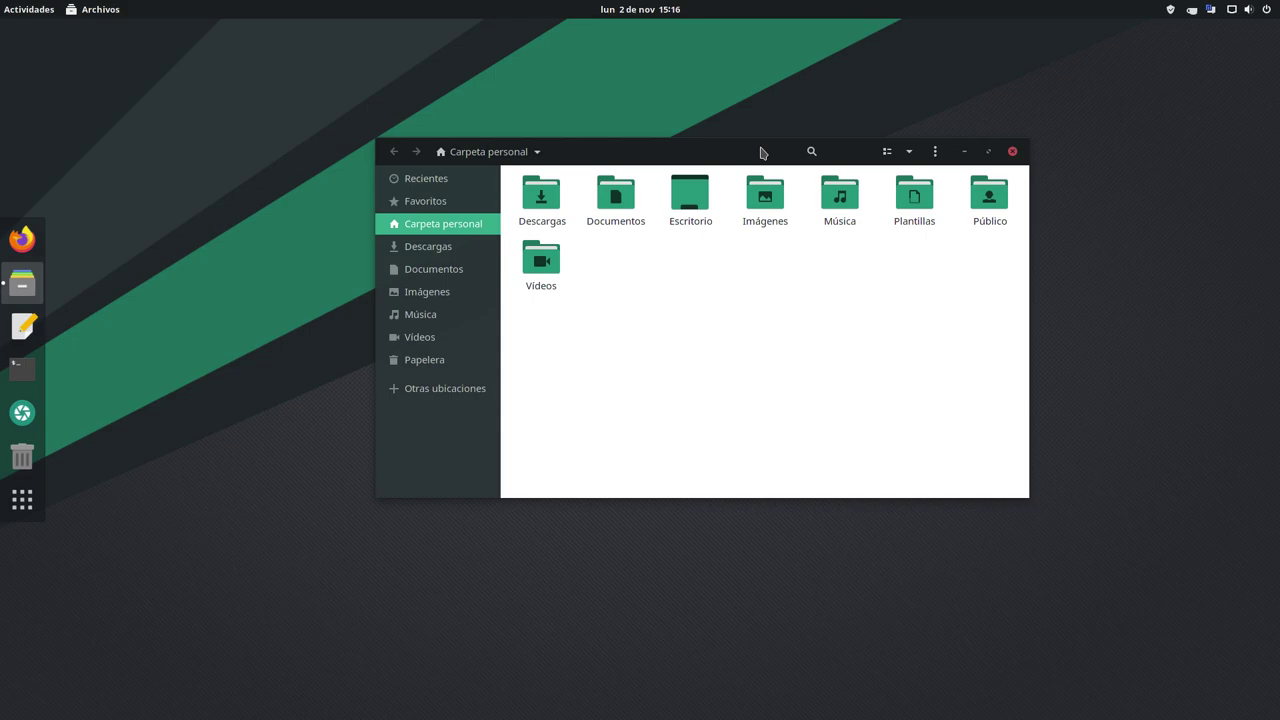
pyautogui.moveTo(733, 150); pyautogui.dragTo(702, 127)
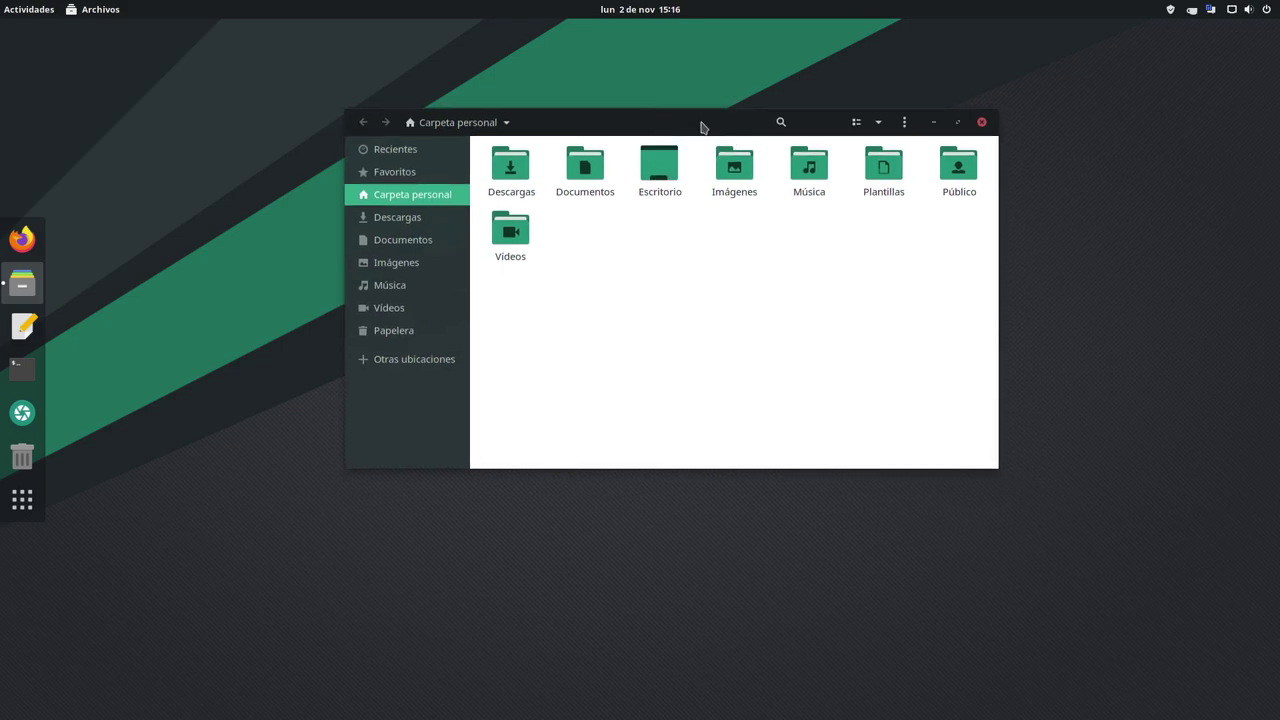